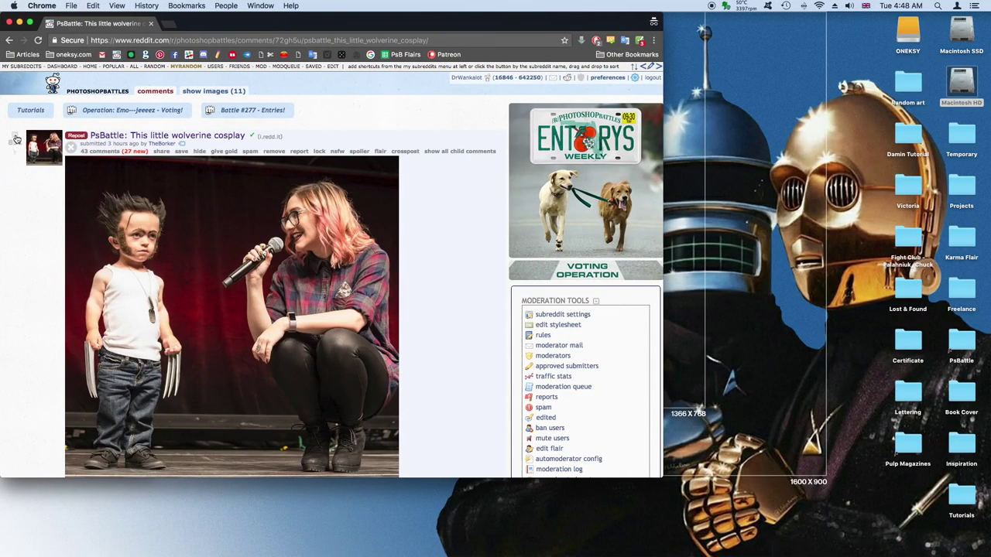
Search Google for 'manhunt pulp cover' in a new browser tab.
scroll(38, 194, "down", 1)
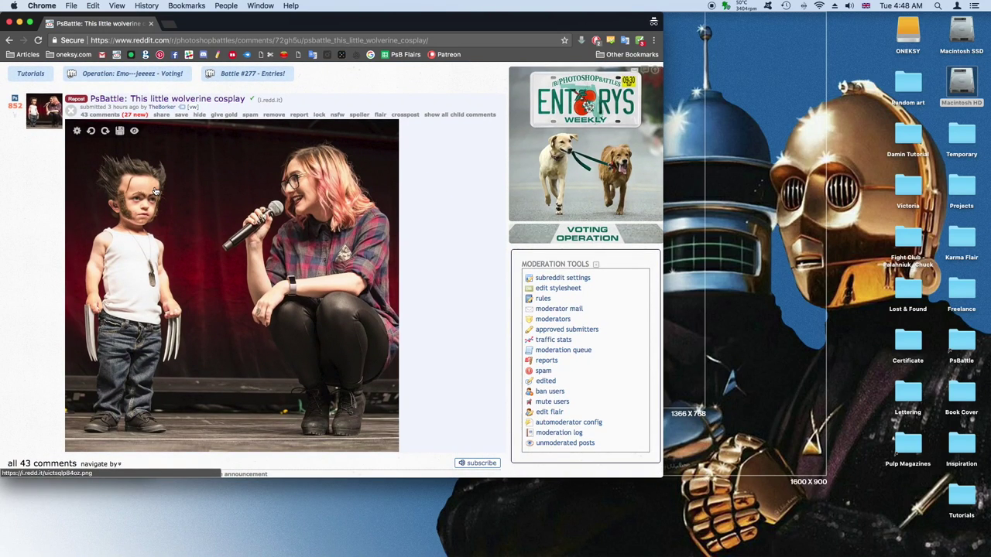
key("ctrl+t")
type("manhunt pulp cover")
key("Return")
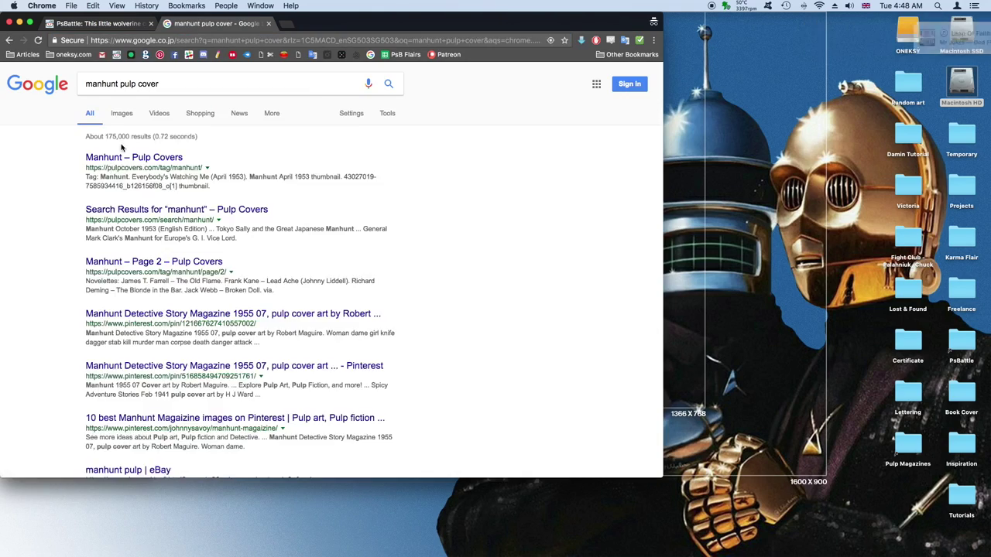
Save the full-size Manhunt cover into Week 24/PsBattle-Wolverine as 'ManhuntCover'.
left_click(16, 190)
right_click(206, 254)
left_click(233, 353)
left_click(521, 538)
left_click(747, 166)
left_click(880, 55)
left_click(144, 190)
left_click_drag(332, 255, 805, 93)
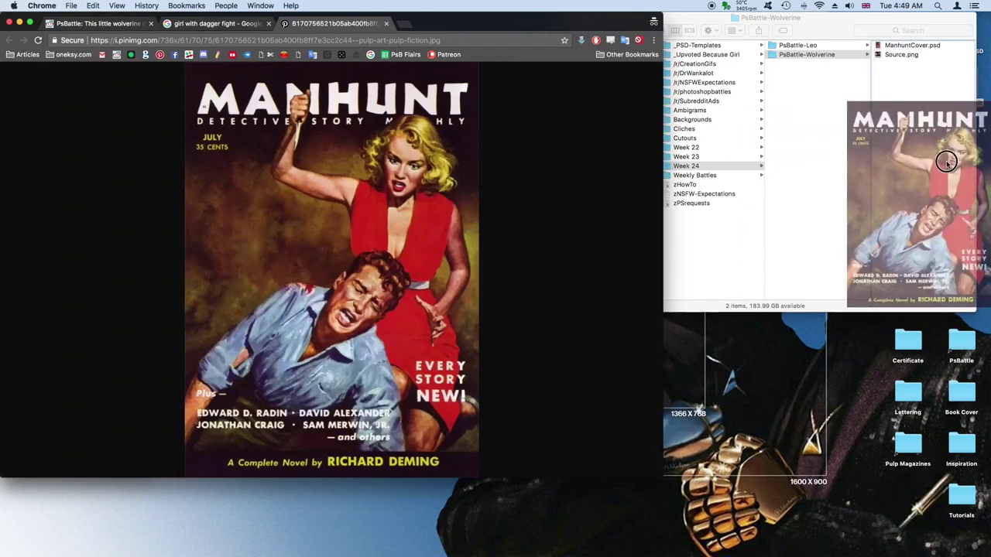
key("Return")
type("ManhuntCover")
key("Return")
Find 'wolverine variant cover frank cho' images and save the sketch cover to the folder.
left_click(356, 110)
left_click(198, 39)
type("wolverine variant cover frank cho")
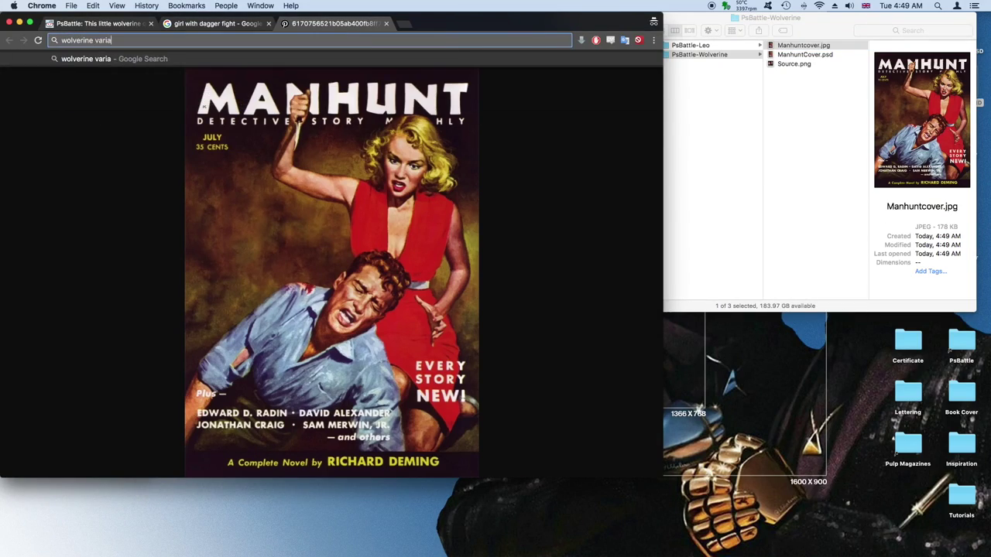
key("Return")
left_click(122, 113)
left_click(387, 113)
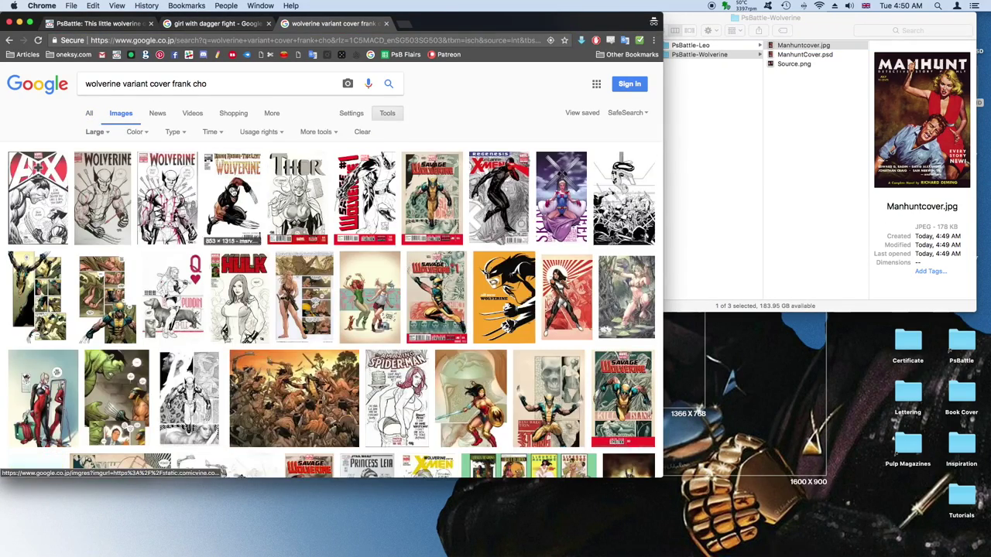
left_click(443, 181)
left_click_drag(442, 181, 805, 116)
Search Wolverine movie images and open the wide wallpaper at full size.
left_click(503, 23)
triple_click(209, 84)
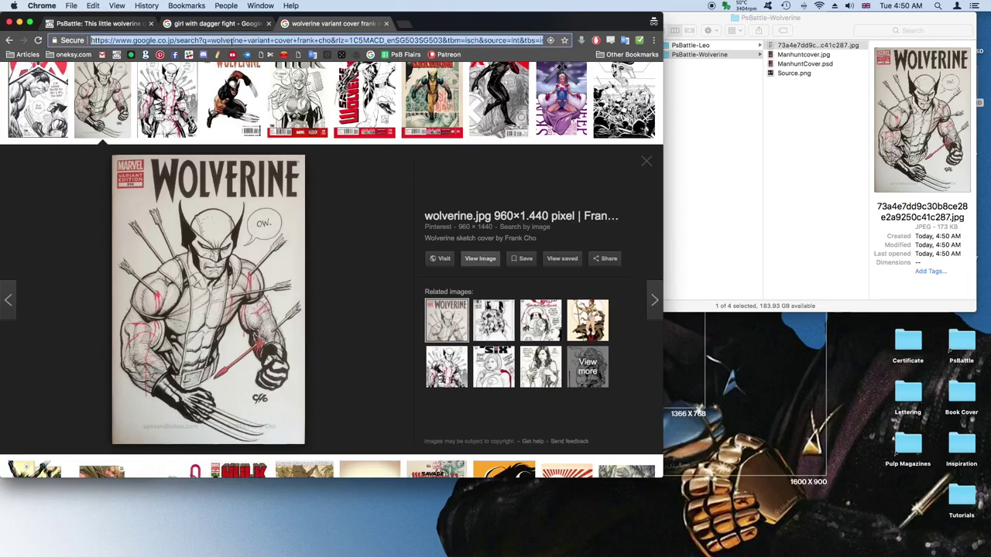
type("wolverine movi")
left_click(129, 111)
left_click(320, 221)
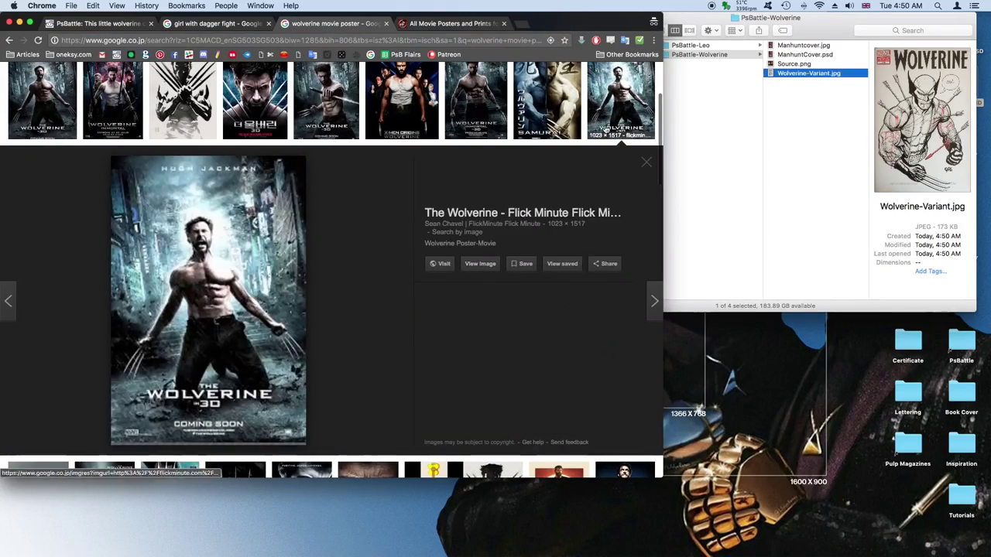
scroll(332, 282, "down", 5)
scroll(301, 276, "up", 5)
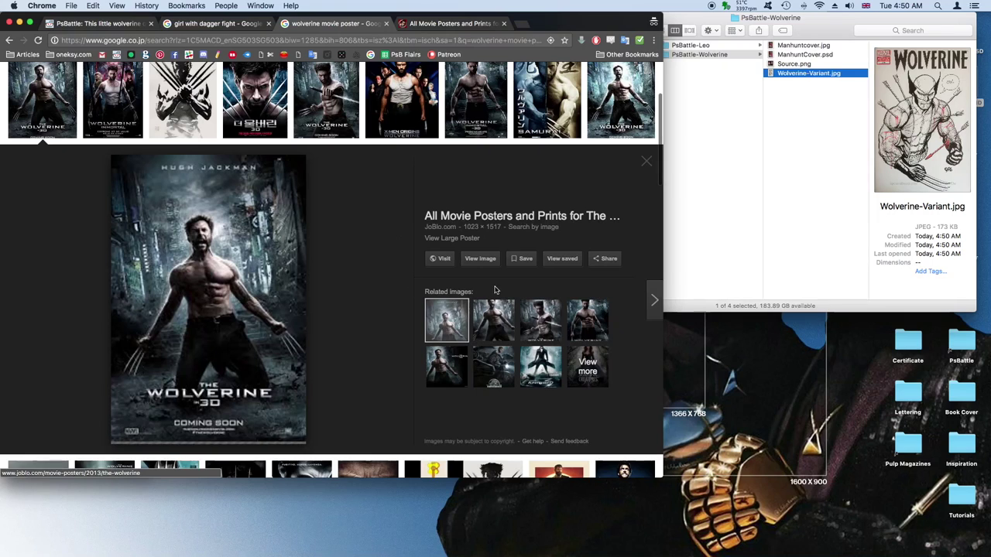
left_click(587, 331)
left_click(441, 369)
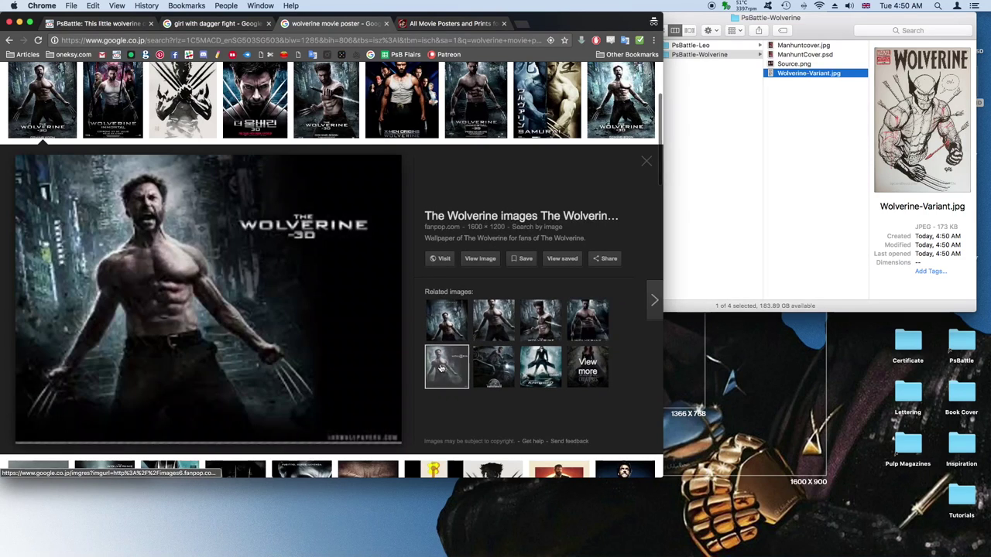
left_click(478, 259)
Save the Wolverine wallpaper into the project folder and close the extra tabs.
middle_click(408, 23)
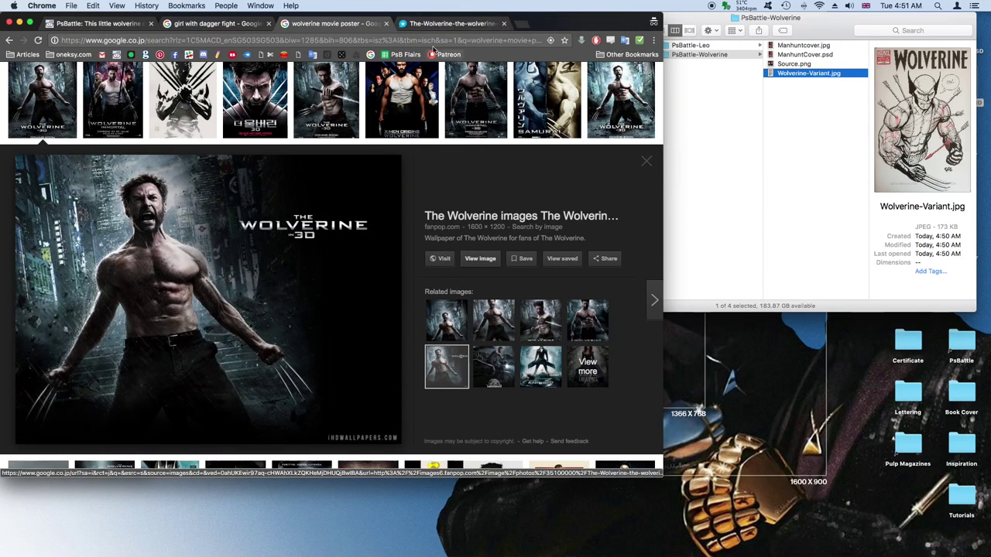
left_click(452, 23)
left_click(325, 255)
left_click_drag(325, 256, 799, 136)
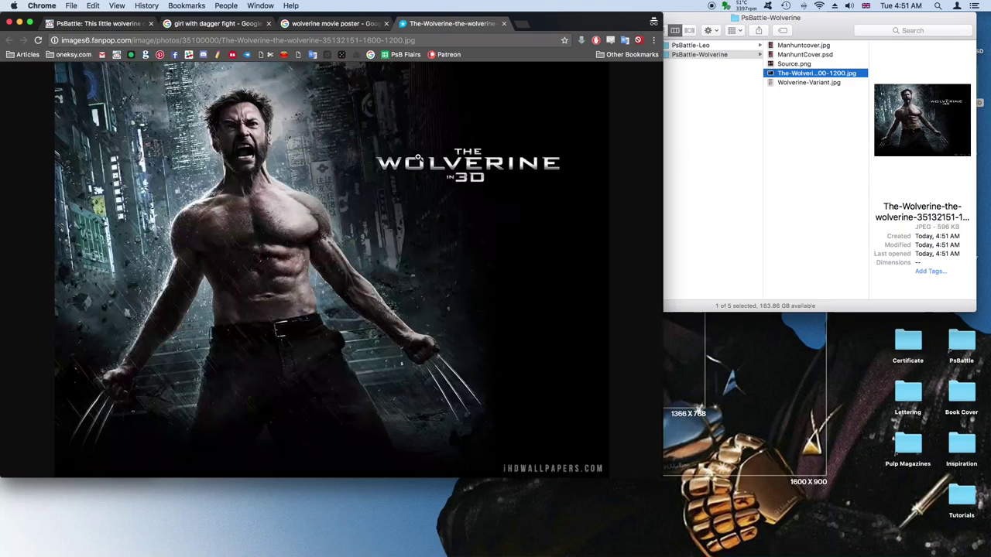
key("super+w")
key("super+w")
key("super+w")
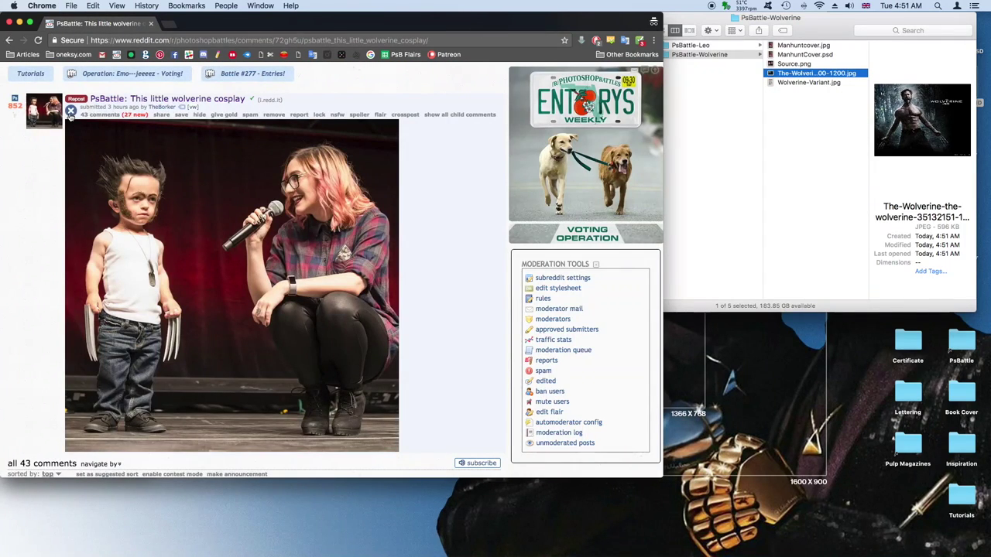
key("super+w")
key("Return")
left_click(647, 515)
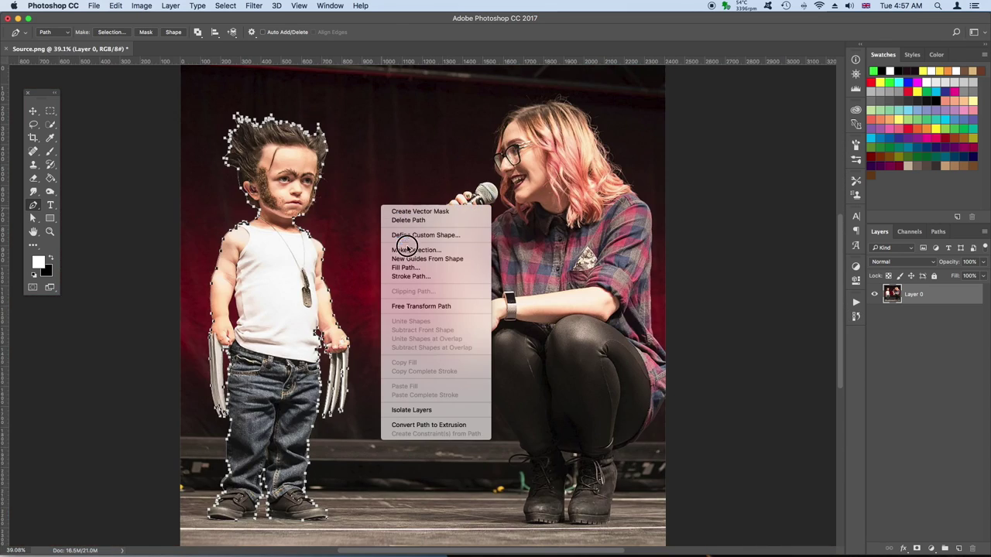
Turn the boy's pen path into a selection and mask out the stage background.
left_click(408, 251)
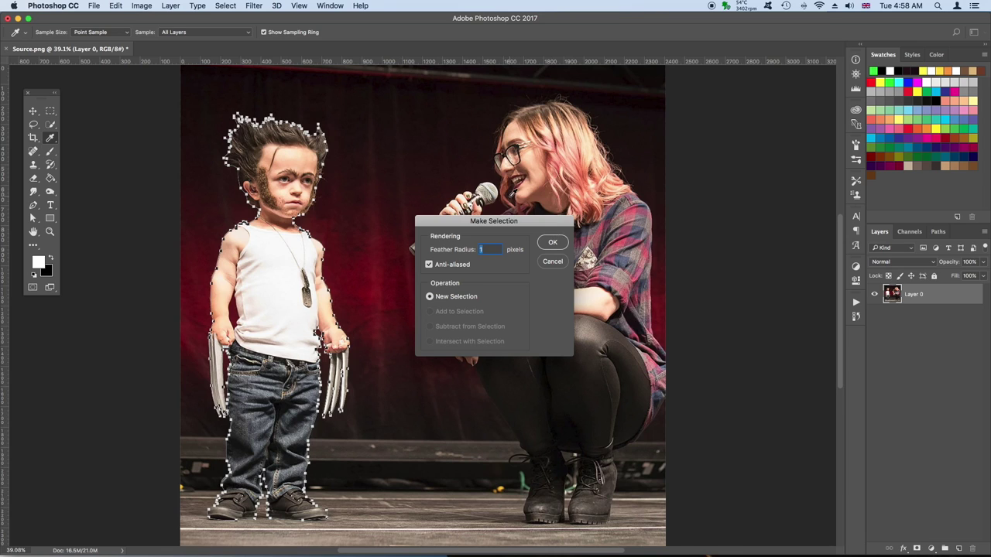
key("Return")
left_click(916, 548)
key("super+plus")
key("super+plus")
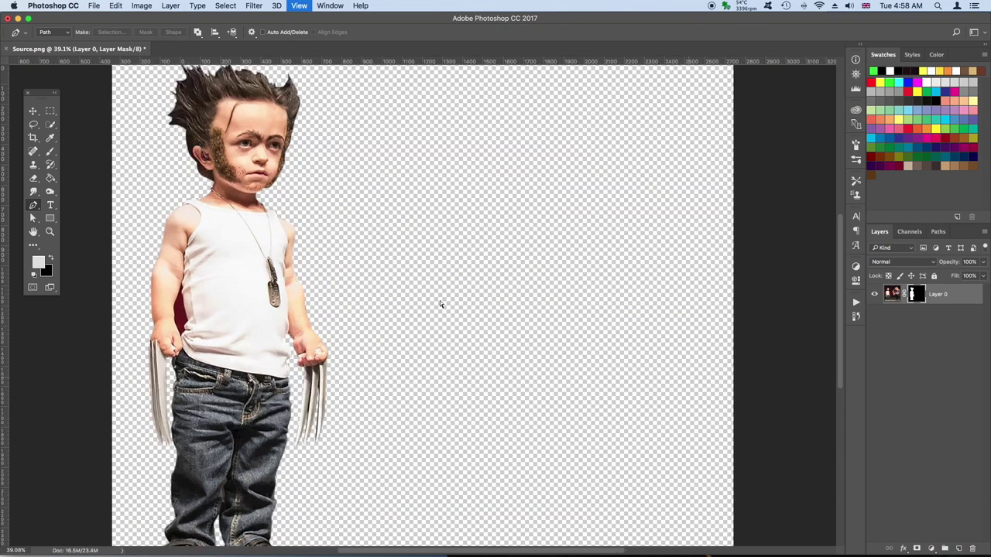
key("super+plus")
key("super+plus")
key("super+plus")
key("super+plus")
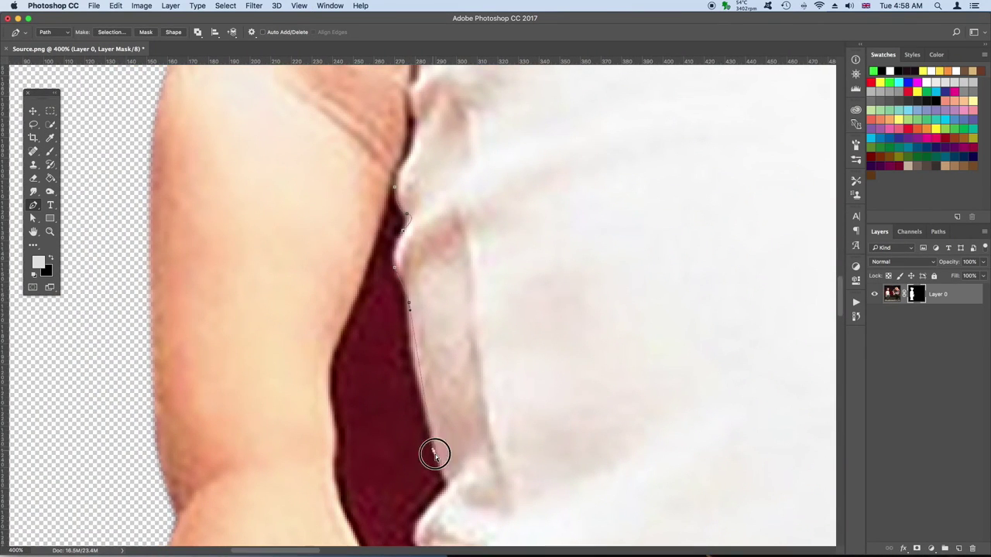
Trace the red gap beside the boy's arm and fill it black in the mask.
left_click(435, 455)
scroll(523, 340, "down", 5)
scroll(523, 340, "left", 3)
left_click_drag(433, 141, 447, 108)
scroll(457, 172, "up", 4)
scroll(456, 172, "right", 1)
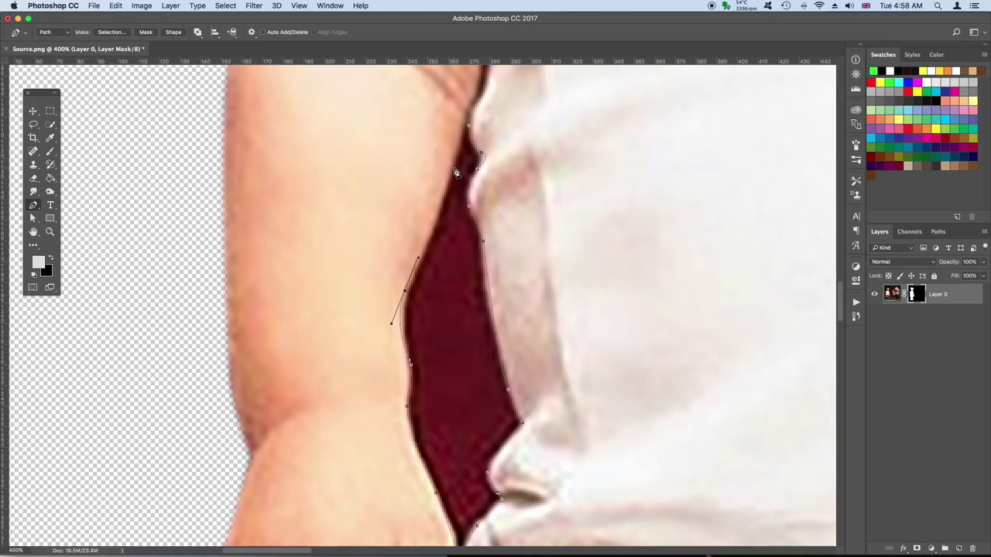
key("x")
key("g")
left_click(414, 366)
key("super+d")
key("super+0")
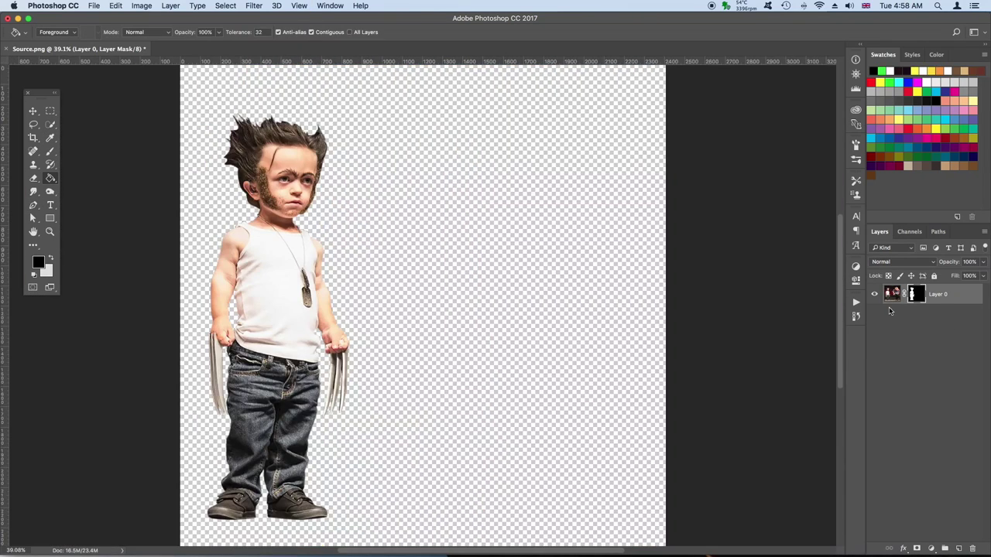
Save a copy of the cutout as Source.png.
key("super+shift+s")
left_click(506, 432)
left_click(504, 523)
key("Return")
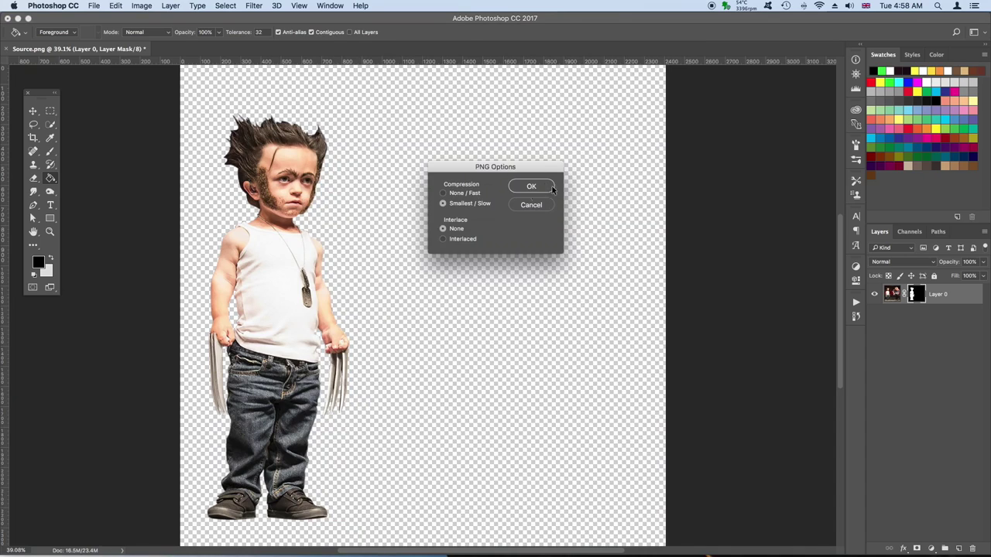
left_click(551, 187)
Load the layer mask as a selection and bring up its options.
key("v")
left_click(915, 294, "super")
right_click(915, 298)
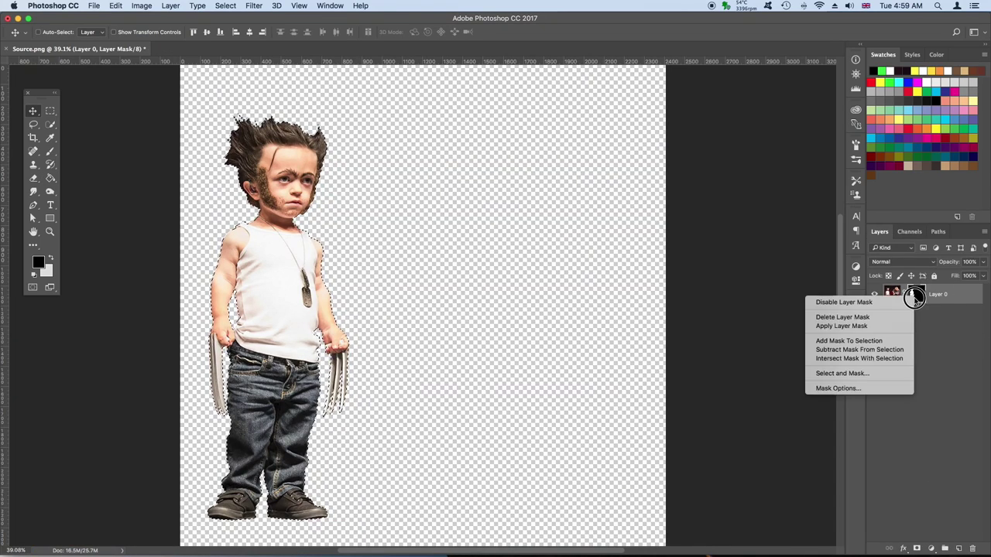
Apply the layer mask and run the painted movie poster action.
left_click(911, 430)
left_click(856, 302)
left_click(796, 331)
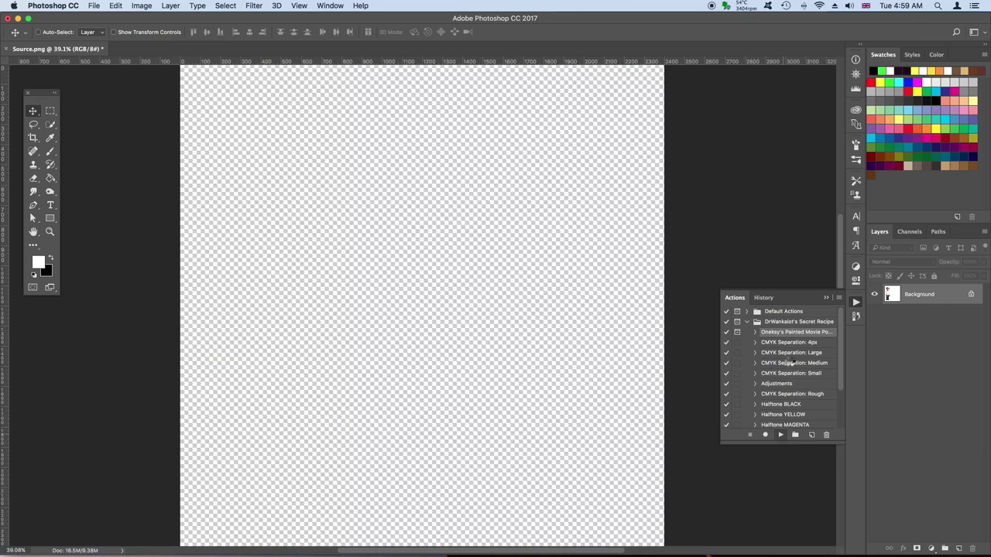
left_click(780, 434)
left_click_drag(532, 130, 420, 248)
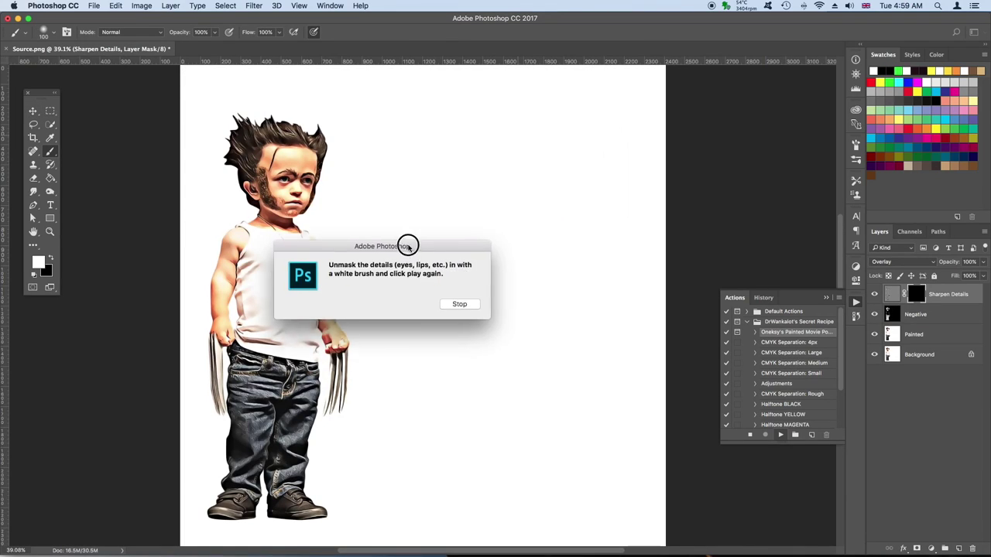
left_click(465, 312)
Brush in the boy's facial details with a smaller brush at 50% opacity.
key("super+plus")
key("super+plus")
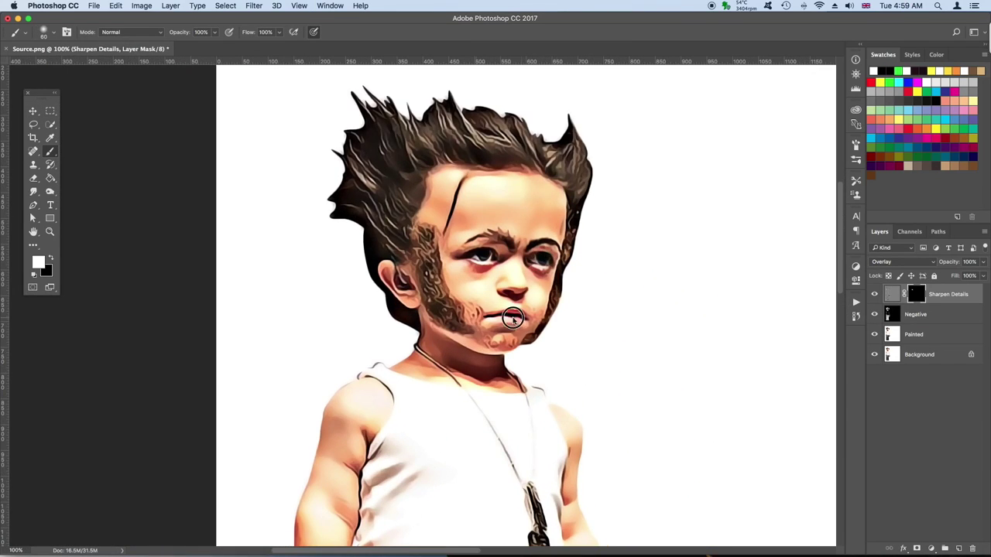
key("bracketleft")
key("x")
key("5")
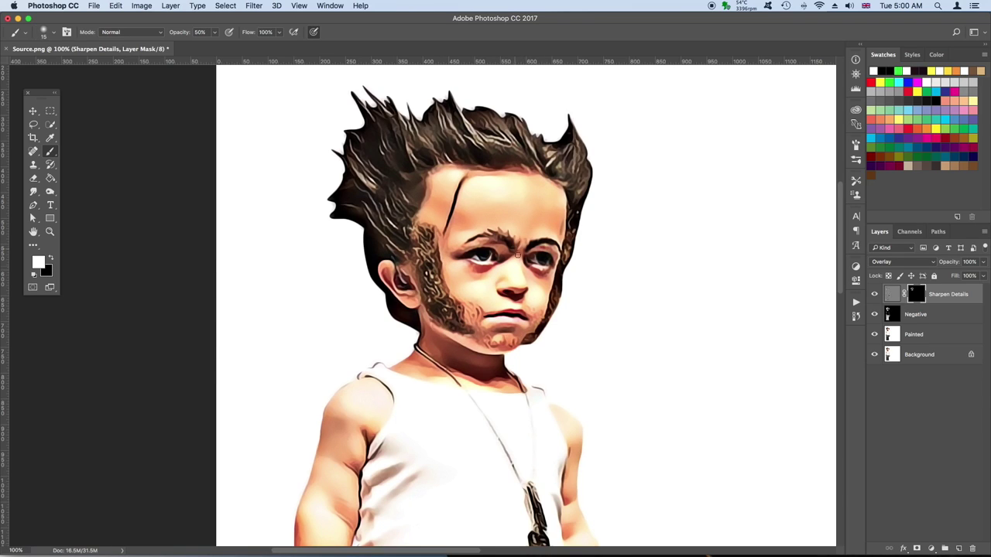
scroll(574, 443, "down", 5)
key("super+0")
Lower the Negative layer's opacity, merge the effect layers, and hide the white background.
key("alt+bracketleft")
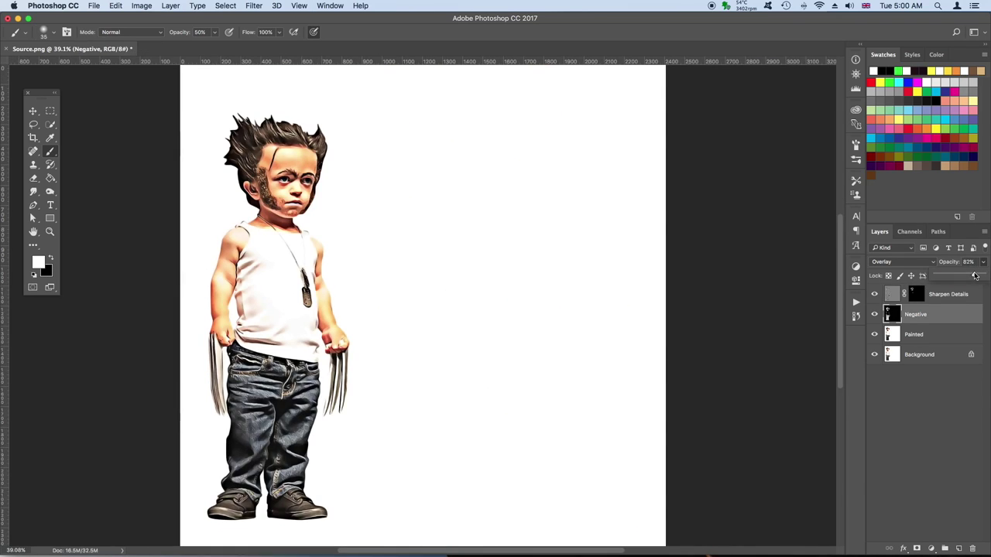
key("alt+bracketleft")
right_click(956, 307)
left_click(851, 410)
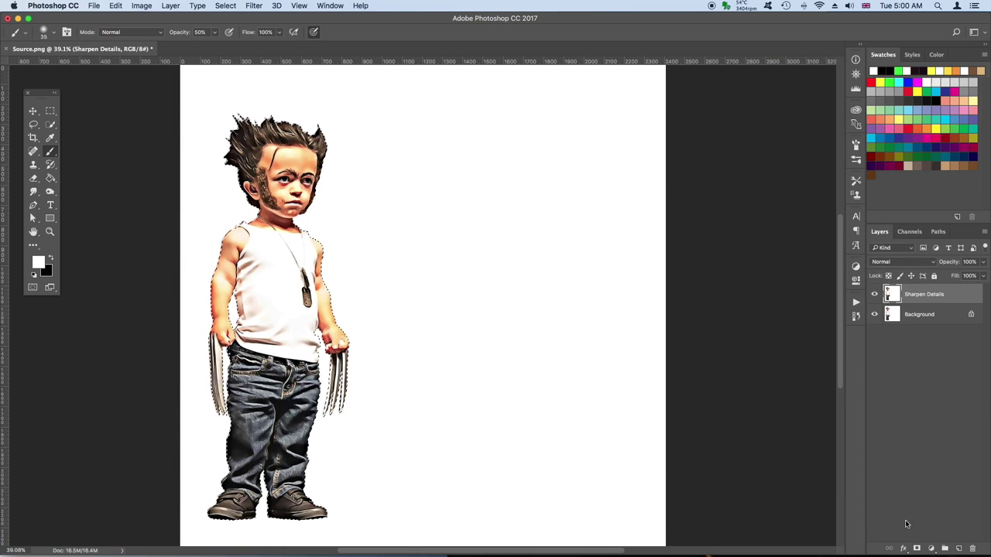
left_click_drag(874, 314, 874, 335)
key("v")
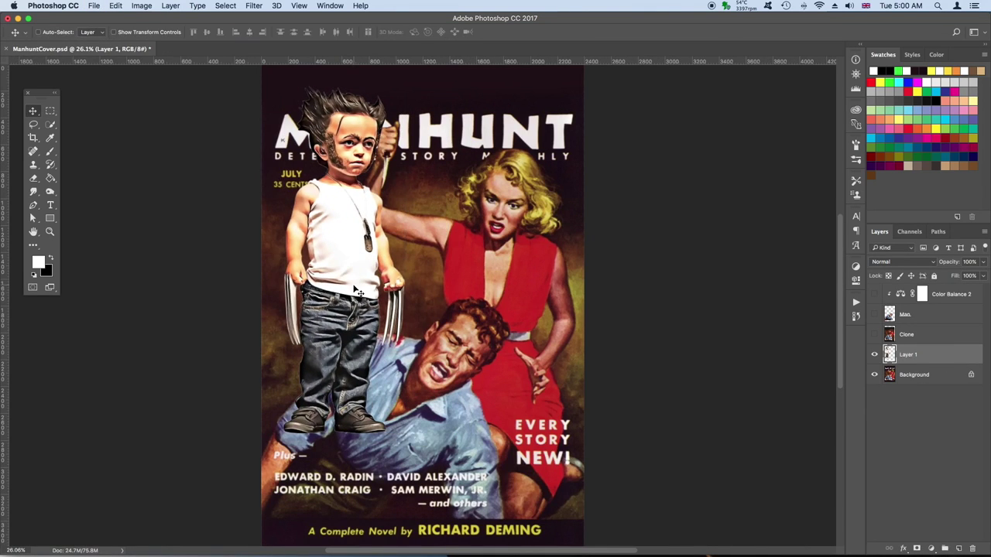
Move Layer 1 above the Clone layer and make the Man layer visible.
left_click_drag(926, 365, 927, 344)
left_click(874, 314)
left_click(953, 316)
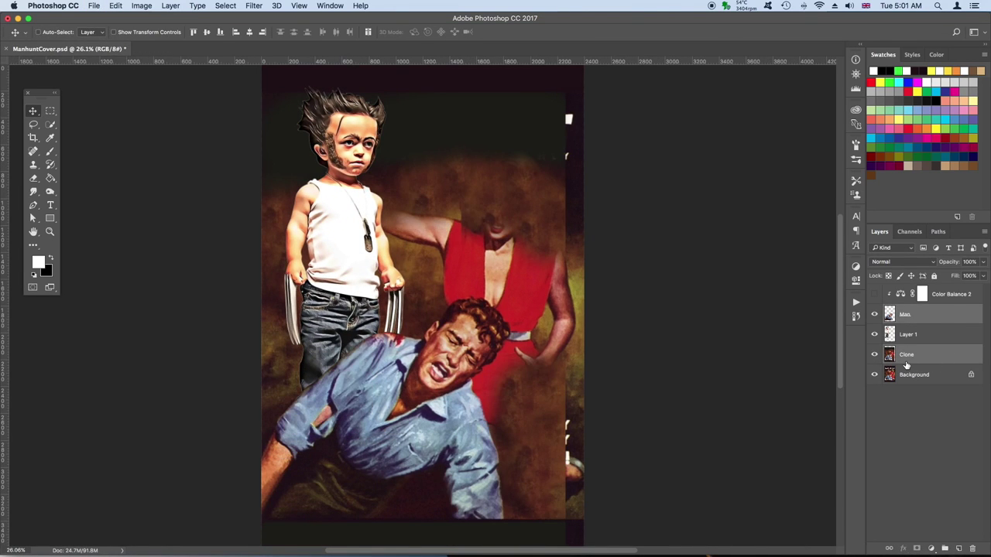
mouse_move(875, 334)
left_mouse_down()
mouse_move(876, 318)
mouse_move(875, 334)
left_mouse_up()
Scale the cover artwork up from its corner, then select the Clone layer.
key("super+t")
key("super+minus")
left_click_drag(489, 419, 511, 445)
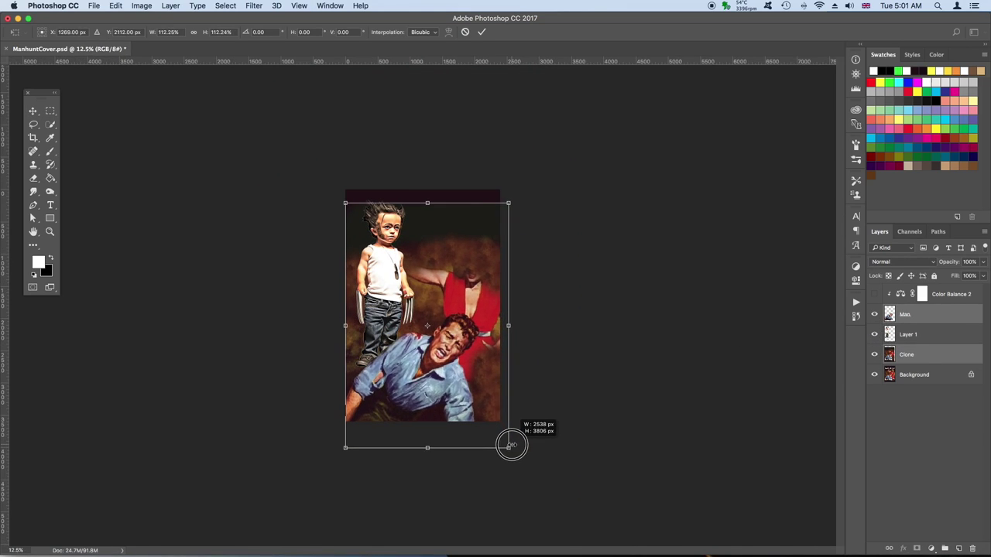
key("Return")
left_click(952, 358)
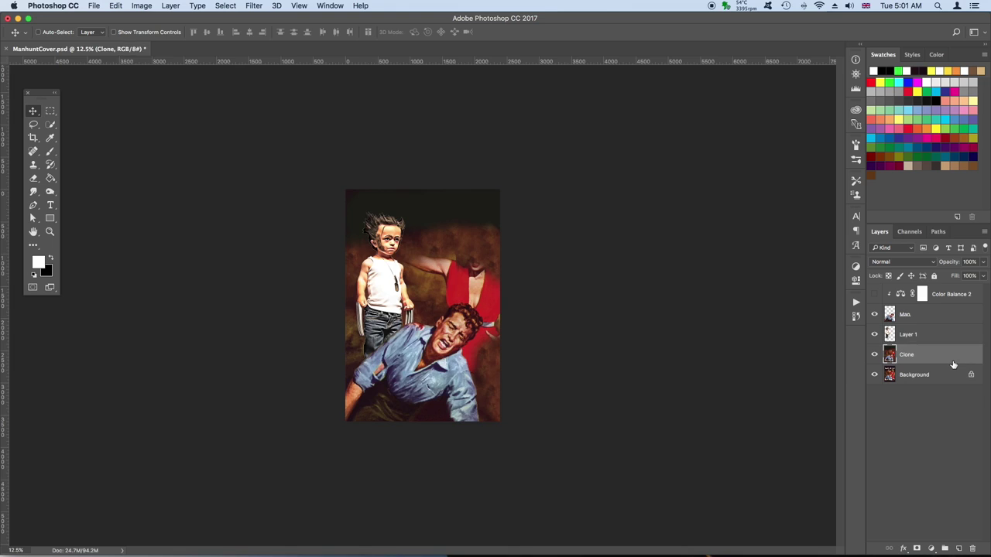
key("super+plus")
key("super+plus")
key("super+plus")
key("super+plus")
key("s")
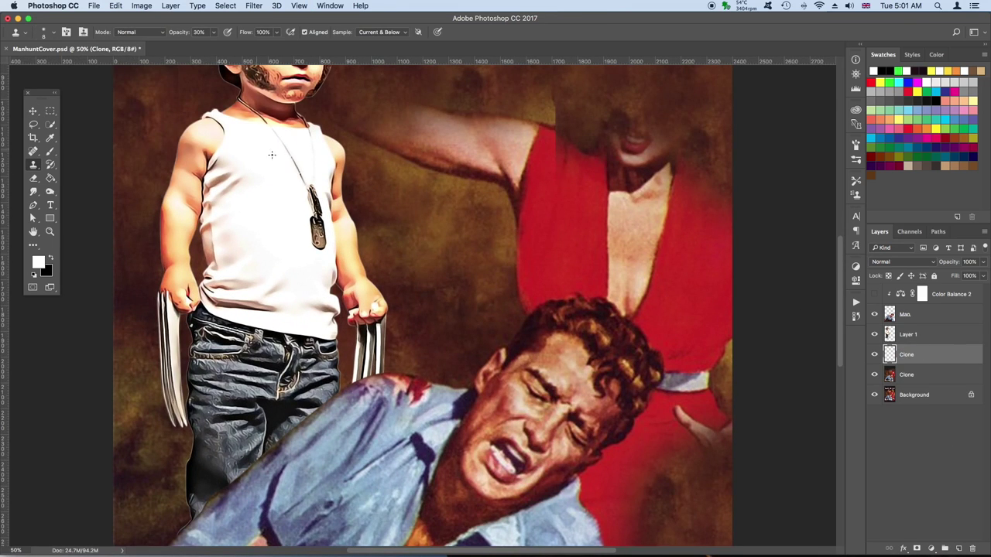
Clone brown background at 100% over the woman's raised arm.
left_click(459, 183, "alt")
key("0")
left_click_drag(464, 163, 431, 170)
scroll(438, 209, "up", 3)
mouse_move(442, 254)
left_mouse_down()
mouse_move(612, 232)
mouse_move(514, 303)
mouse_move(472, 309)
left_mouse_up()
Paint over the arm and red dress with a sampled dark red brush.
key("b")
left_click(653, 387, "alt")
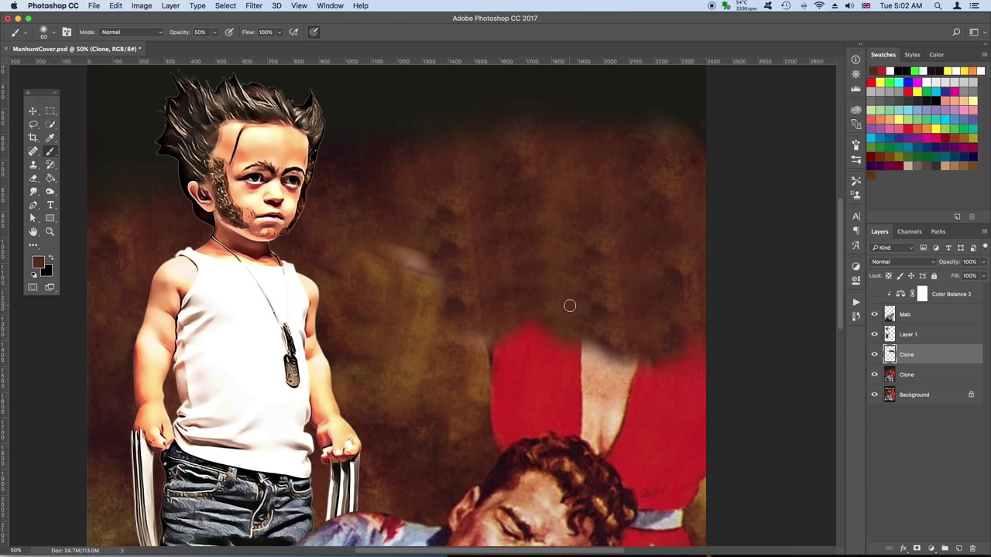
left_click_drag(418, 263, 488, 325)
mouse_move(612, 418)
left_mouse_down()
mouse_move(547, 346)
mouse_move(612, 418)
left_mouse_up()
scroll(542, 349, "down", 5)
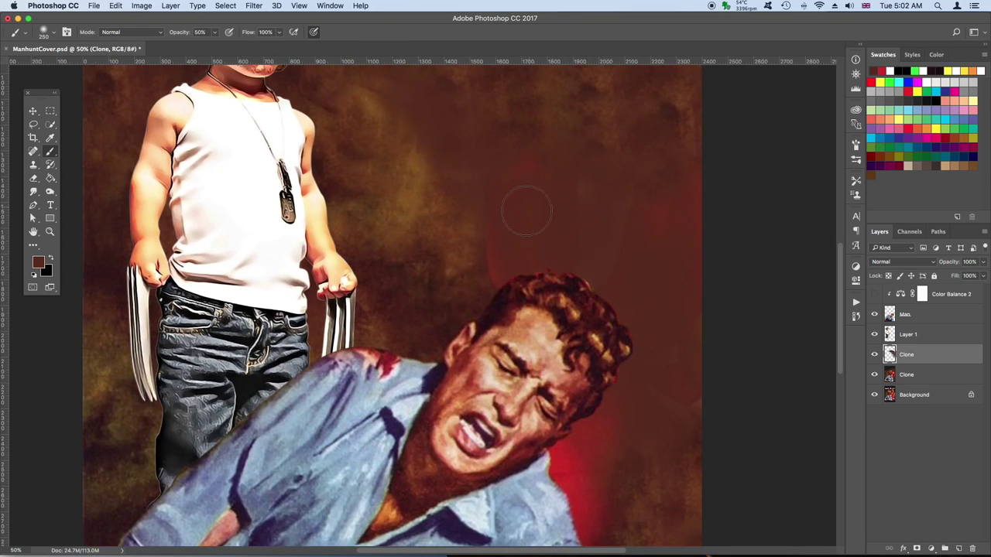
left_click_drag(557, 449, 619, 534)
scroll(620, 246, "down", 8)
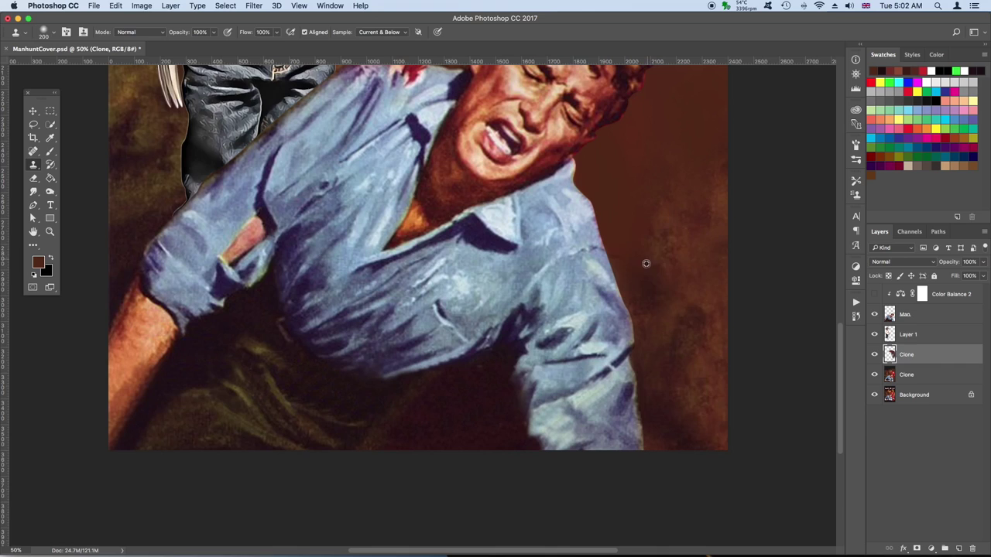
scroll(674, 209, "up", 2)
scroll(612, 394, "up", 8)
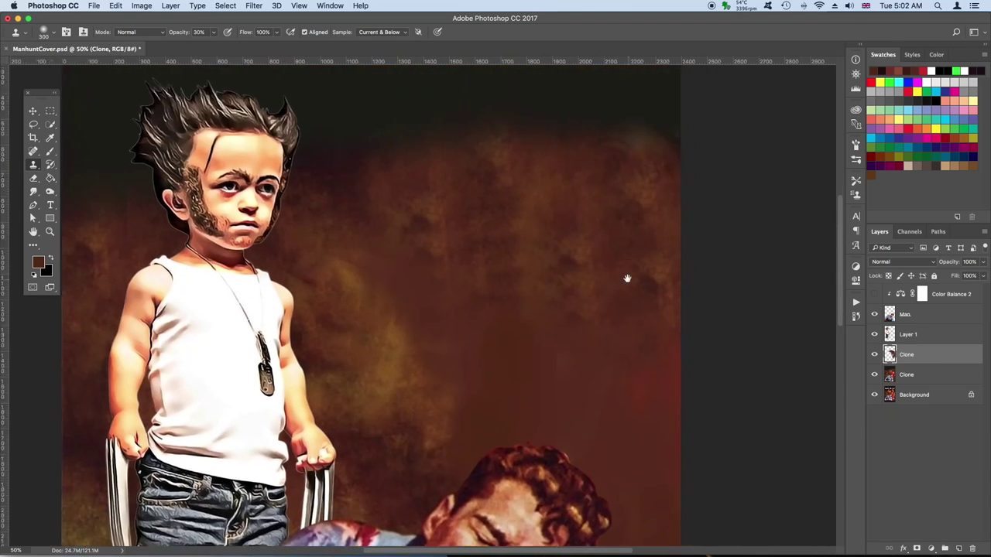
scroll(628, 279, "up", 1)
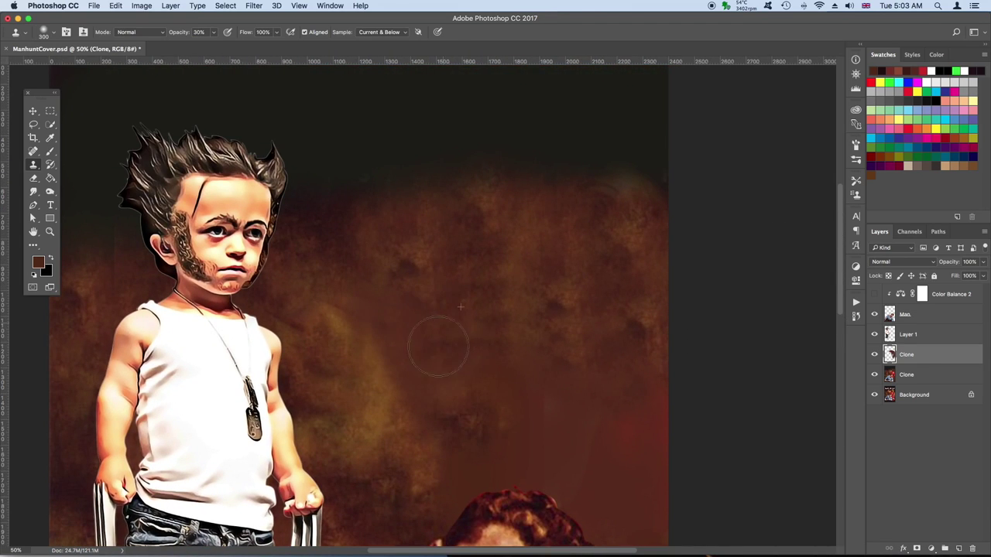
scroll(707, 322, "down", 3)
left_click(855, 181)
scroll(774, 248, "down", 5)
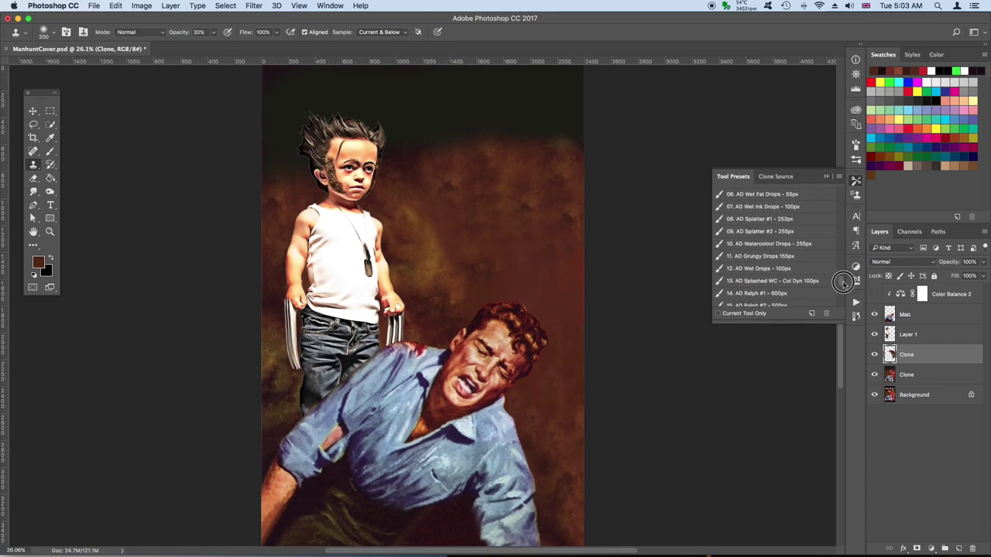
Stamp dark reddish-brown ink splatters with the AD Huge Splashed Ink preset.
left_click(766, 258)
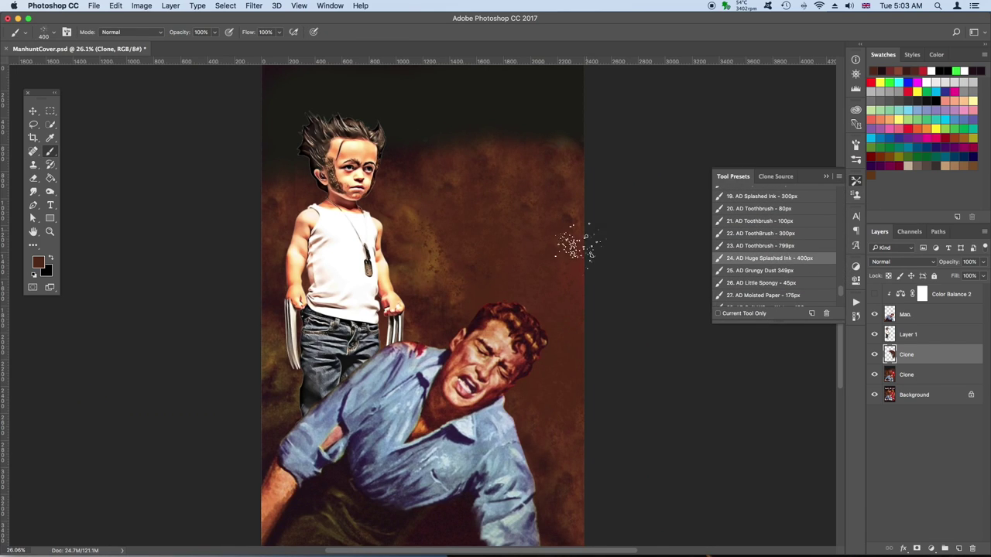
left_click_drag(503, 264, 514, 258)
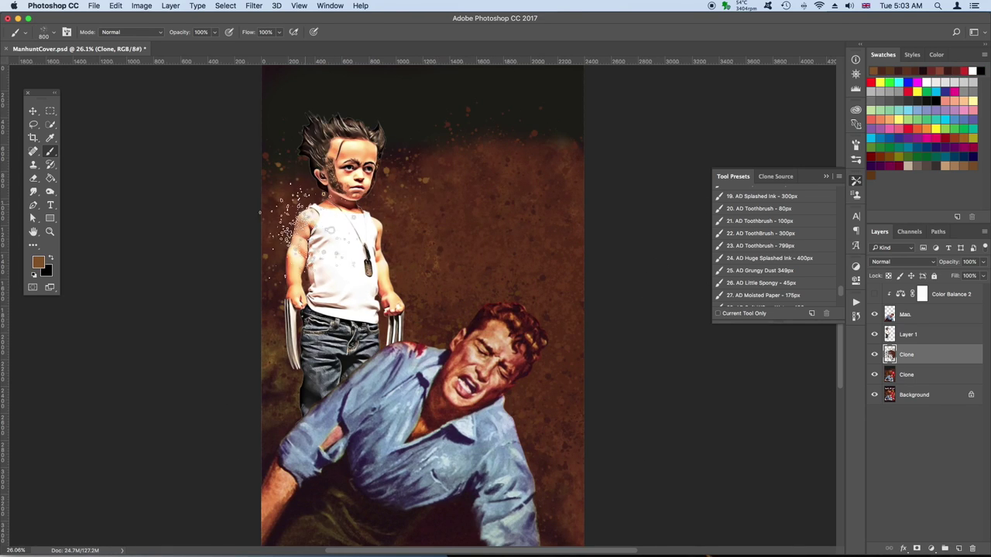
left_click(298, 255, "alt")
left_click(855, 181)
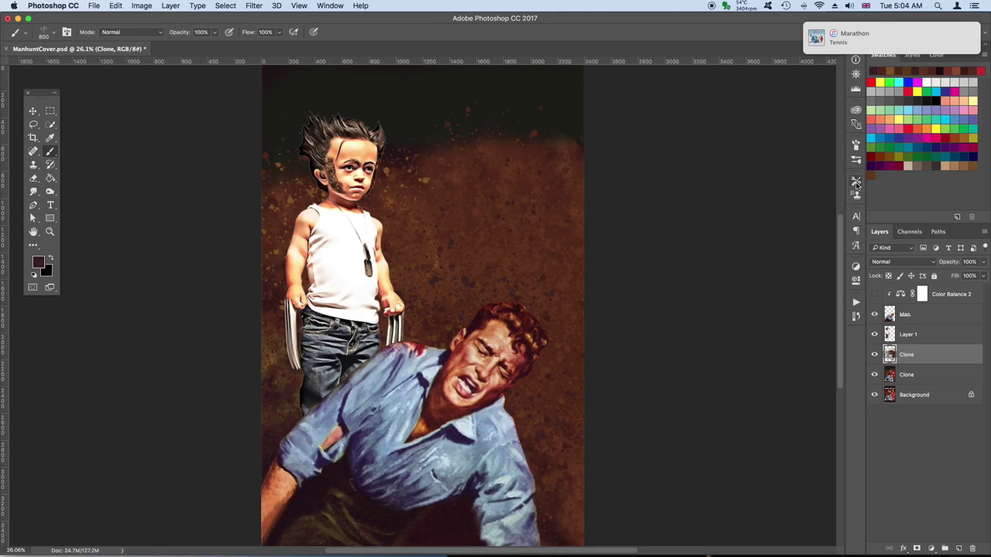
Defringe the boy's Layer 1 by 2 pixels, then paint soft strokes along his chin.
left_click(908, 334)
key("super+1")
key("v")
key("super+minus")
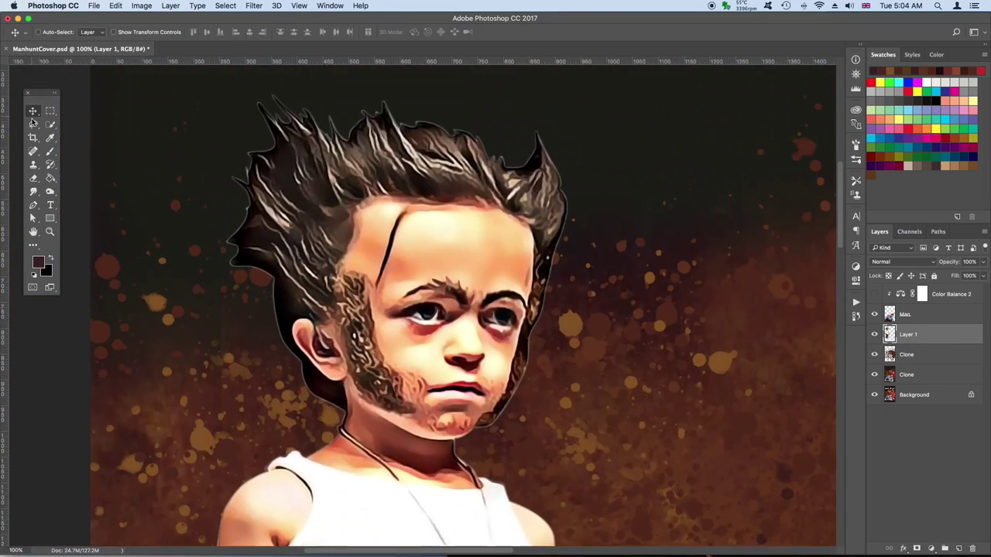
key("super+0")
key("super+plus")
key("super+plus")
key("super+plus")
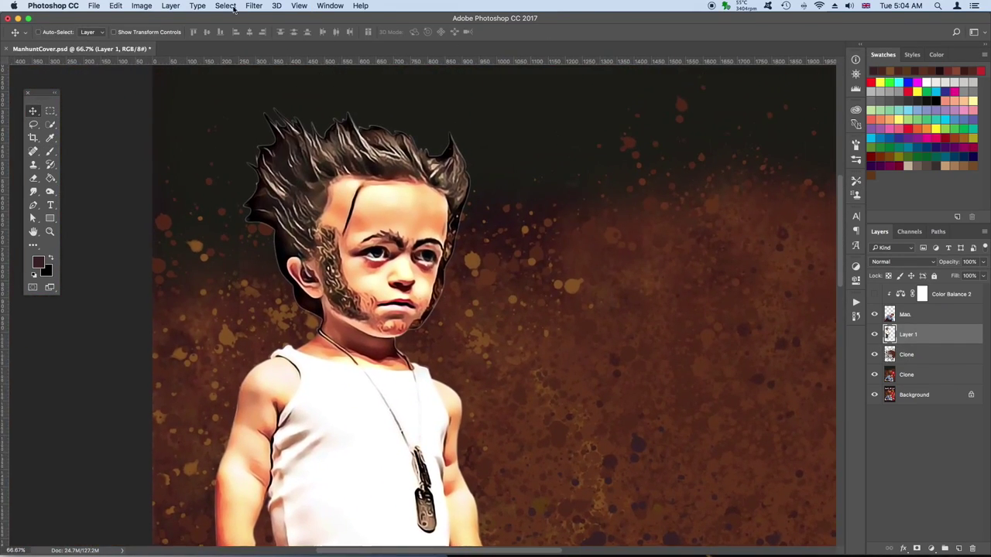
left_click(171, 5)
left_click(314, 426)
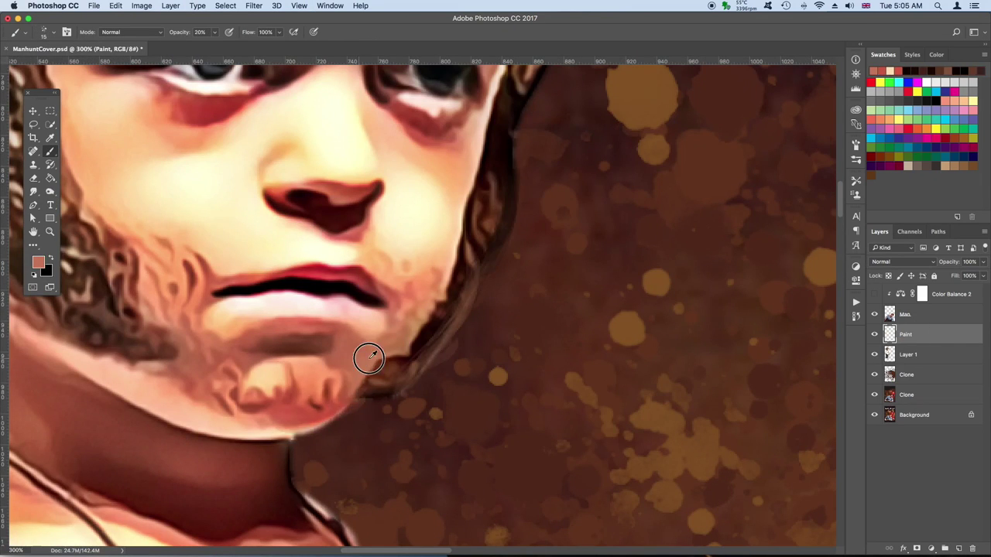
left_click_drag(369, 356, 696, 255)
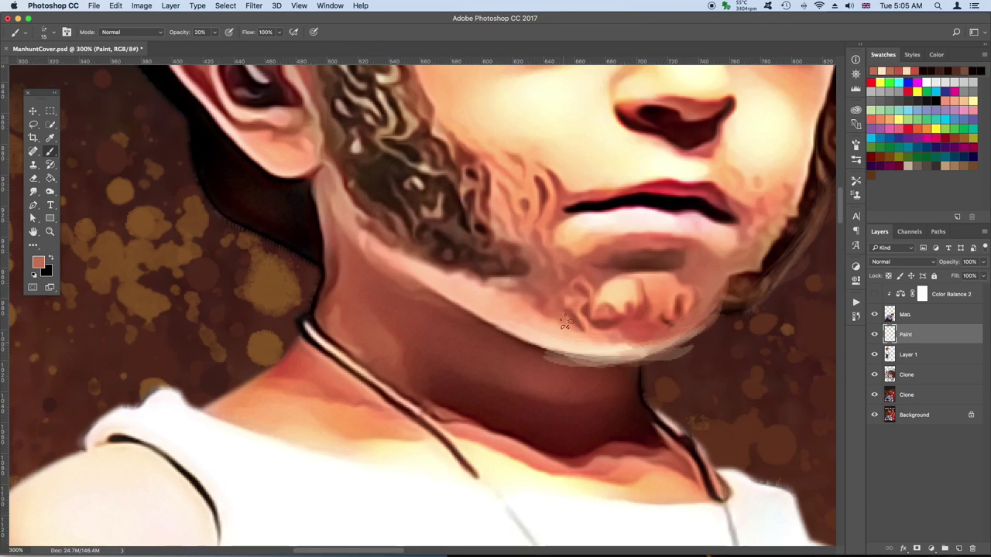
Paint dark shading and light strands into the boy's hair at 40% opacity.
key("4")
left_click(248, 239, "alt")
left_click_drag(248, 239, 388, 454)
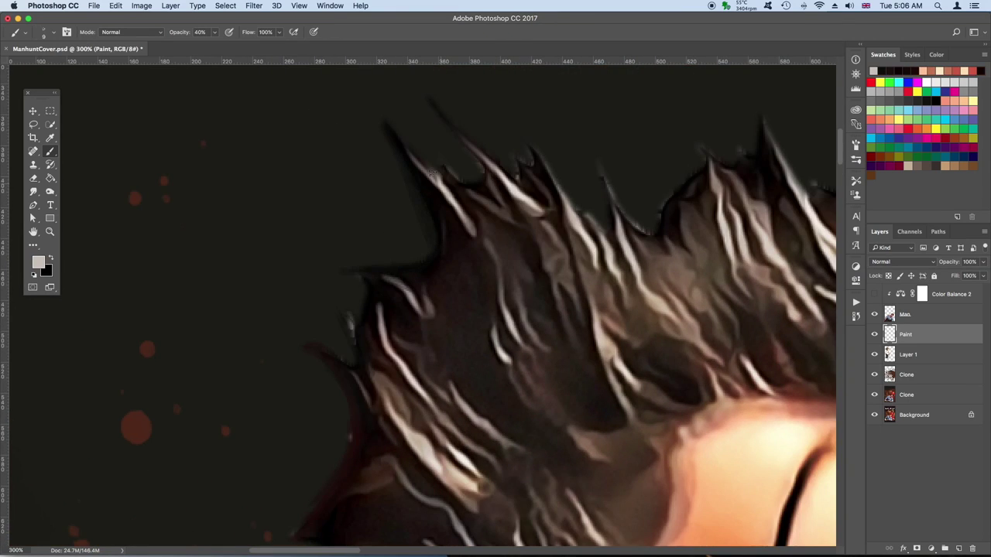
left_click_drag(319, 348, 356, 440)
scroll(503, 205, "right", 10)
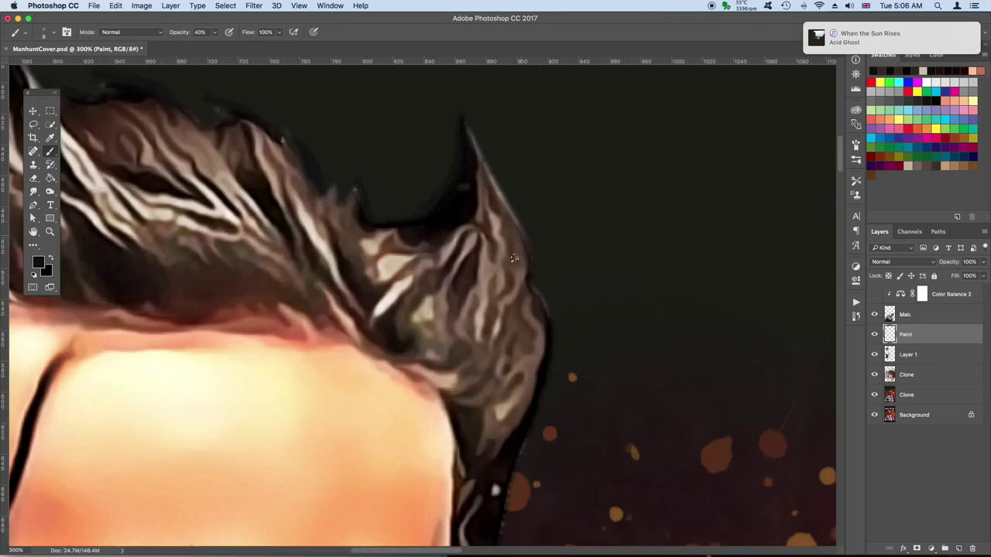
scroll(173, 147, "left", 3)
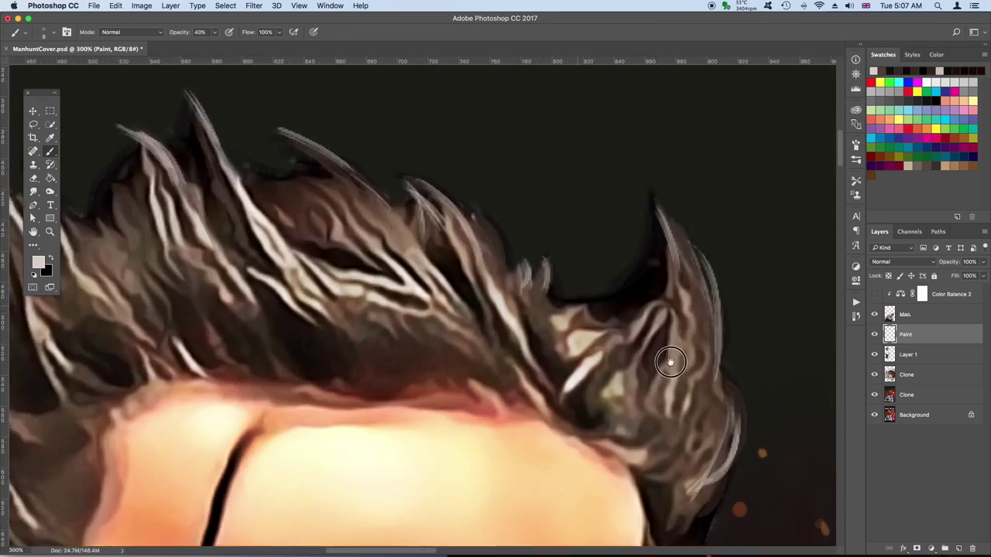
scroll(464, 193, "down", 10)
scroll(639, 221, "down", 8)
Touch up the shoulder and fist skin with sampled tones, using a smaller brush at 20%.
left_click(485, 215, "alt")
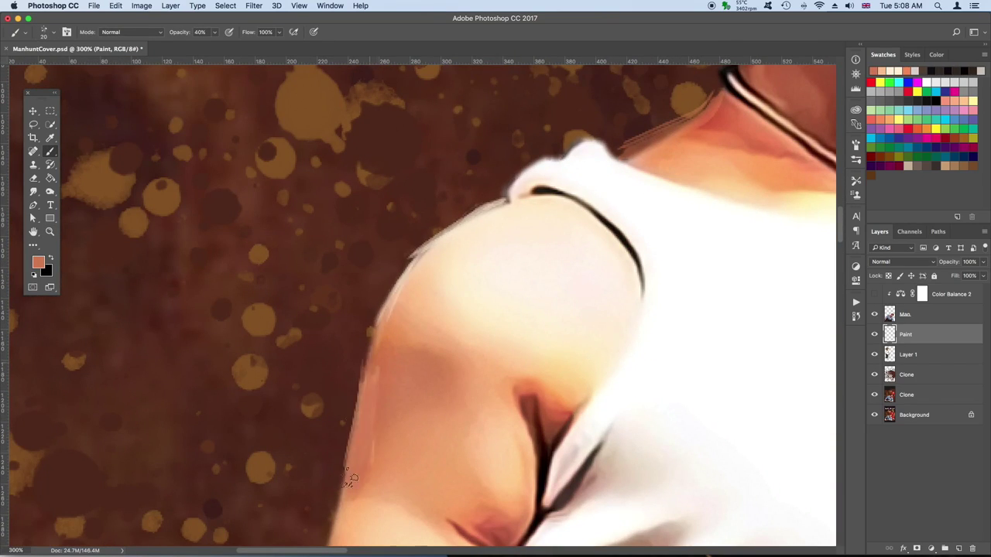
scroll(356, 422, "left", 5)
left_click(462, 294, "alt")
scroll(462, 294, "down", 5)
key("bracketleft")
key("2")
left_click(667, 391, "alt")
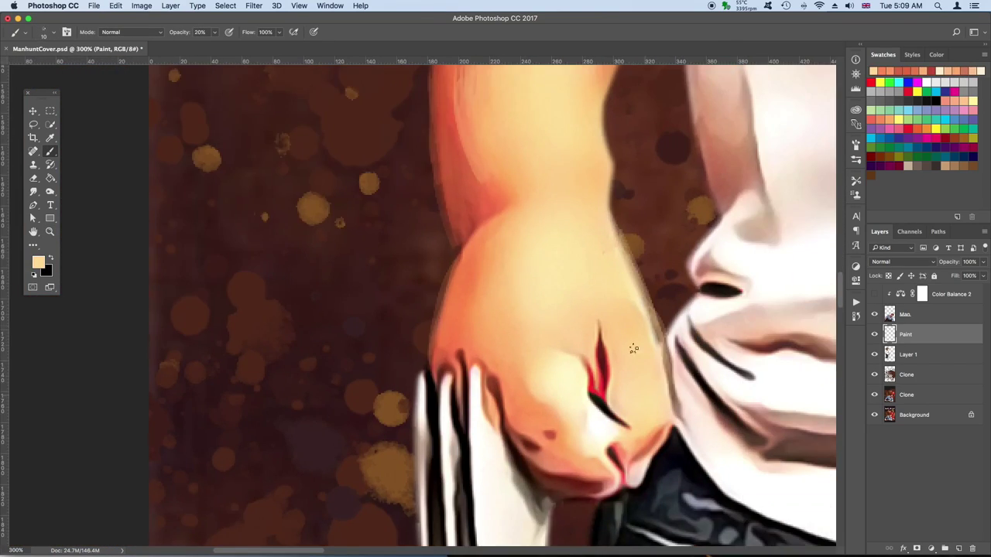
scroll(667, 391, "right", 10)
scroll(609, 511, "right", 5)
Retouch the jeans edge with sampled grey denim at 40% opacity.
left_click(516, 360, "alt")
key("bracketright")
key("4")
left_click(654, 286, "alt")
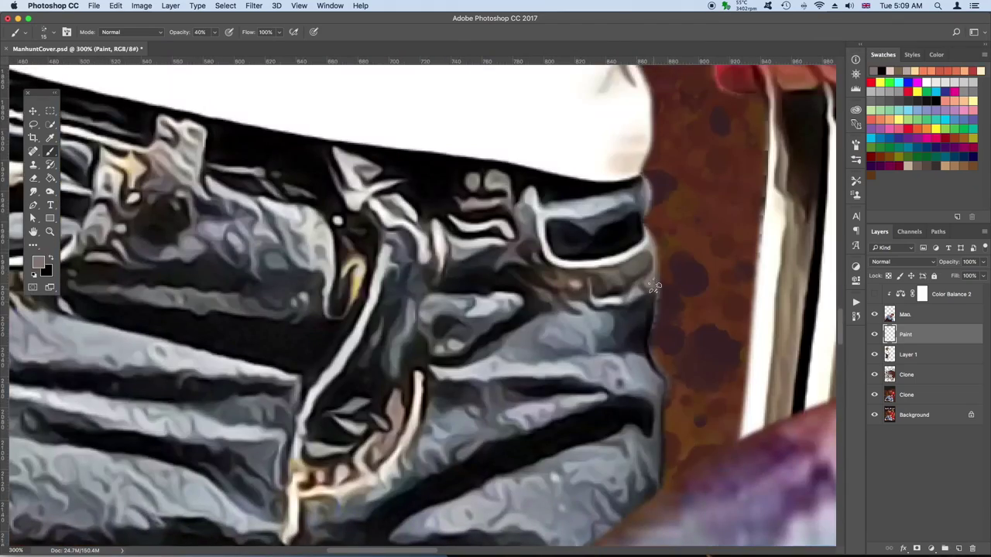
scroll(654, 286, "down", 5)
scroll(654, 286, "right", 3)
scroll(504, 228, "down", 10)
Sample peach, red and white tones to touch up the knuckles and arm.
left_click(460, 315, "alt")
scroll(460, 314, "up", 5)
left_click(504, 180, "alt")
left_click(520, 364, "alt")
scroll(519, 365, "up", 3)
scroll(460, 342, "up", 10)
left_click(459, 341, "alt")
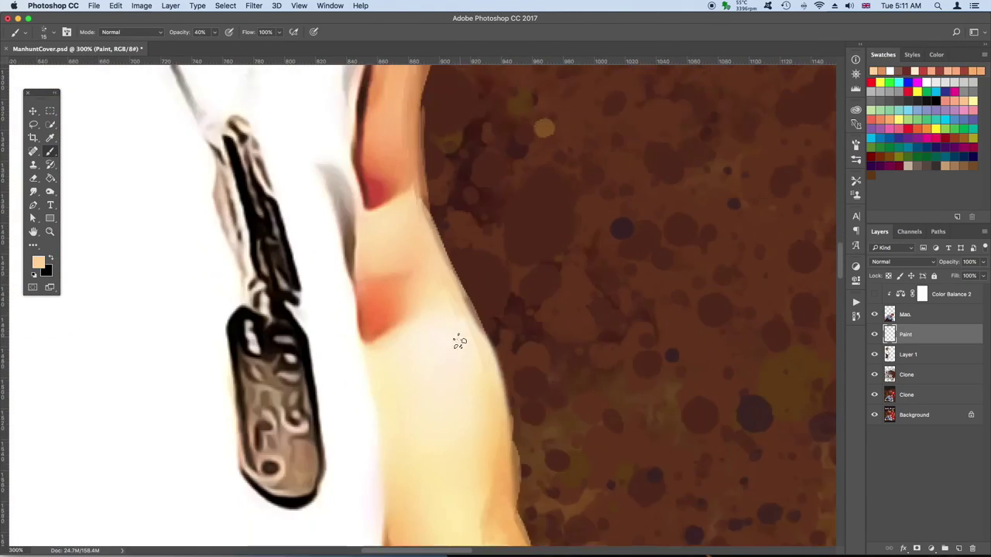
scroll(460, 341, "down", 3)
scroll(496, 209, "up", 10)
scroll(495, 209, "left", 5)
Touch up the neck shadow and chin with sampled reds at 70% down to 20% opacity.
left_click(310, 178, "alt")
key("7")
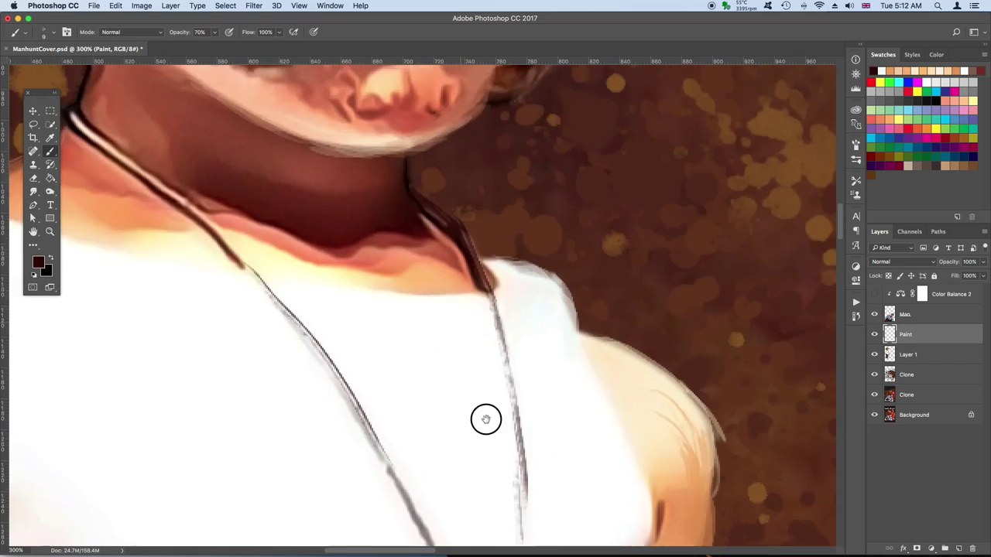
scroll(485, 419, "up", 10)
scroll(485, 418, "left", 2)
left_click(112, 354, "alt")
key("3")
scroll(202, 361, "up", 10)
scroll(202, 361, "left", 1)
key("2")
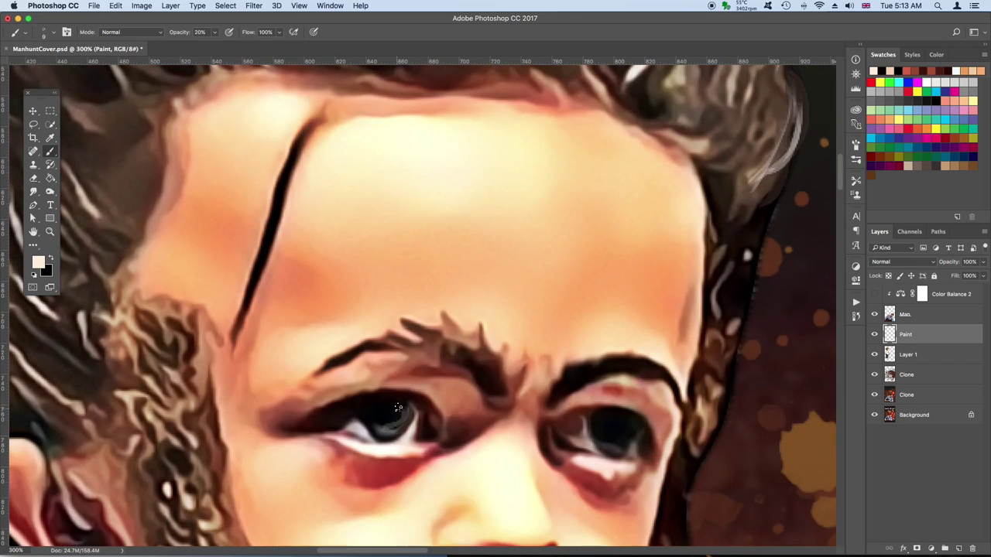
key("ctrl+0")
Place the Wolverine poster JPG from Finder into the cover and open it in its own tab.
key("v")
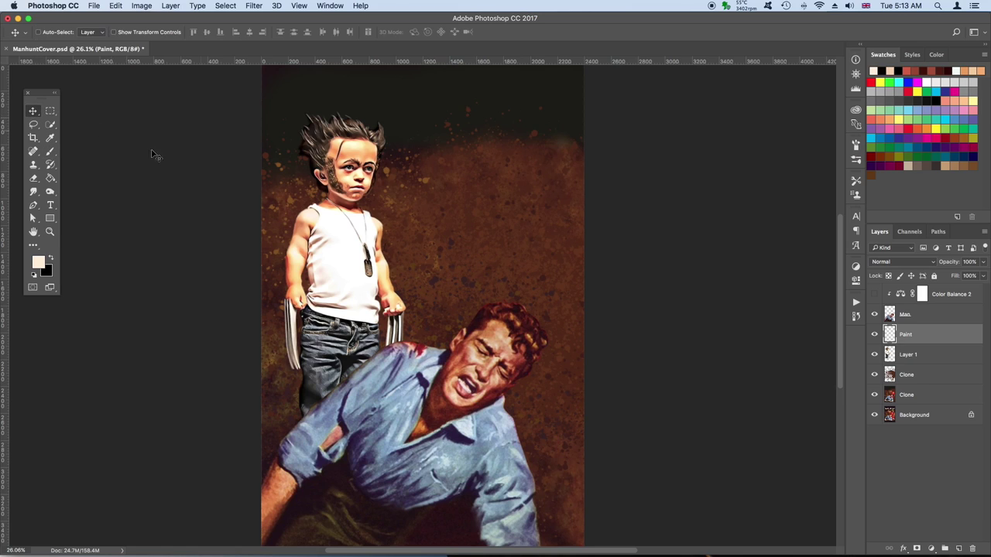
mouse_move(122, 553)
left_click(32, 534)
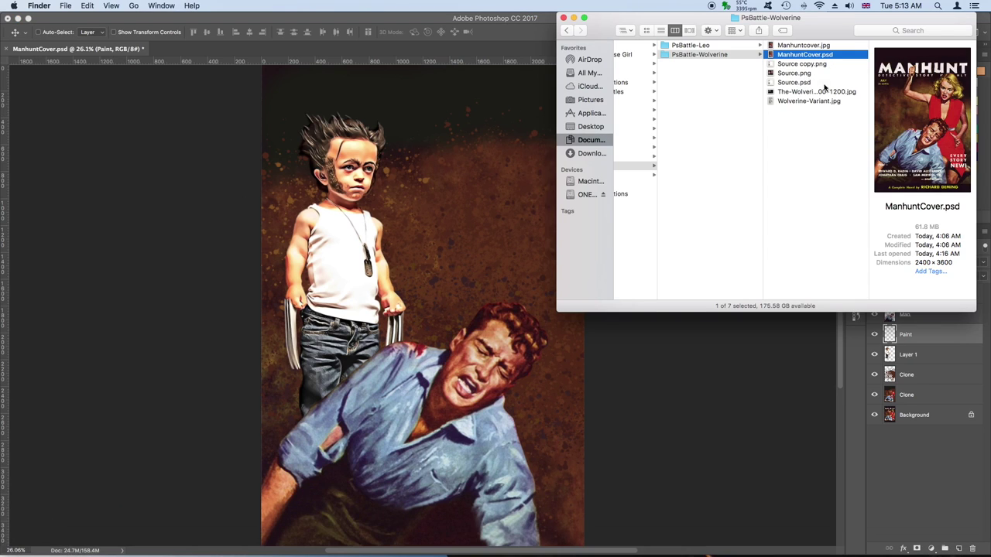
left_click_drag(816, 93, 495, 356)
key("Return")
double_click(890, 334)
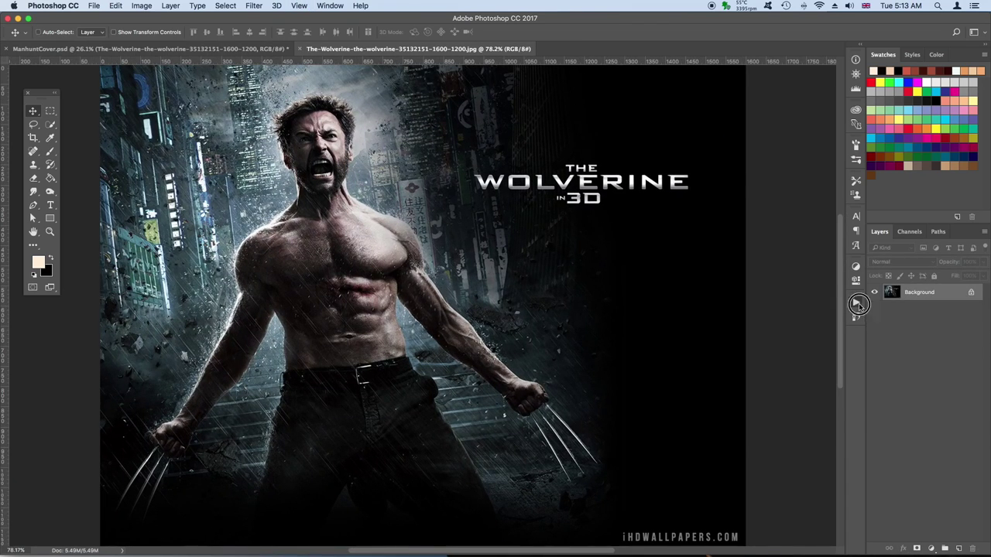
Run the Painted Movie Poster action, then revert the image to its opening state.
left_click(856, 302)
left_click_drag(840, 396, 839, 310)
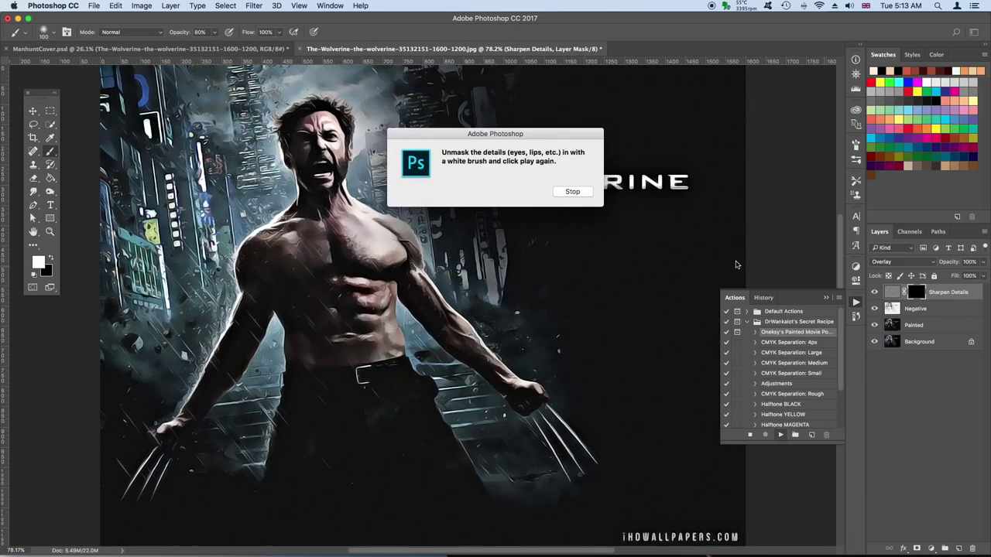
key("Return")
left_click(855, 316)
scroll(813, 356, "up", 10)
left_click(798, 315)
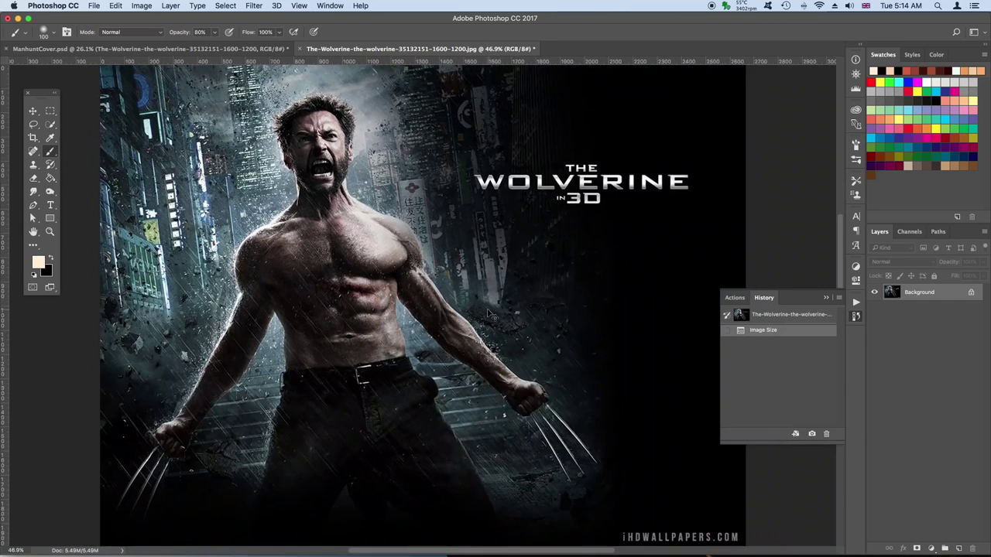
Crop the Wolverine image to a square around his face and chest.
key("super+0")
key("c")
left_click_drag(263, 132, 283, 141)
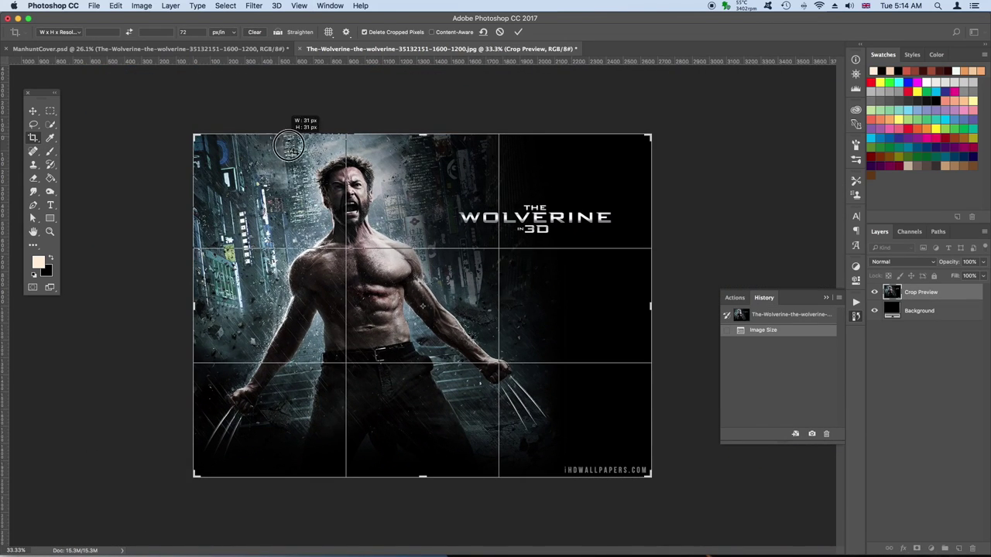
left_click_drag(429, 322, 430, 322)
key("Return")
key("v")
key("super+0")
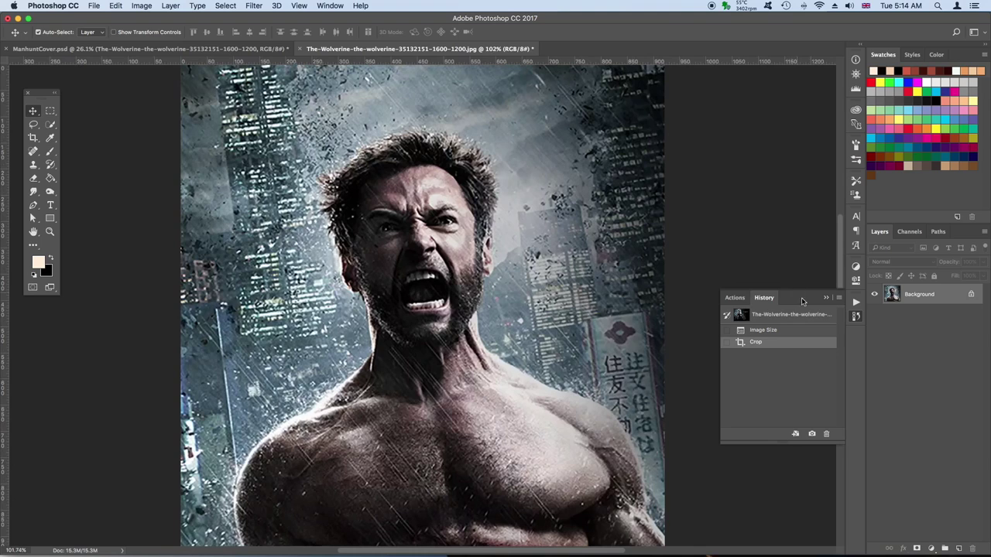
Apply the Painted Movie Poster action, flatten, and save and close the JPEG at quality 7.
left_click(855, 301)
left_click(747, 331)
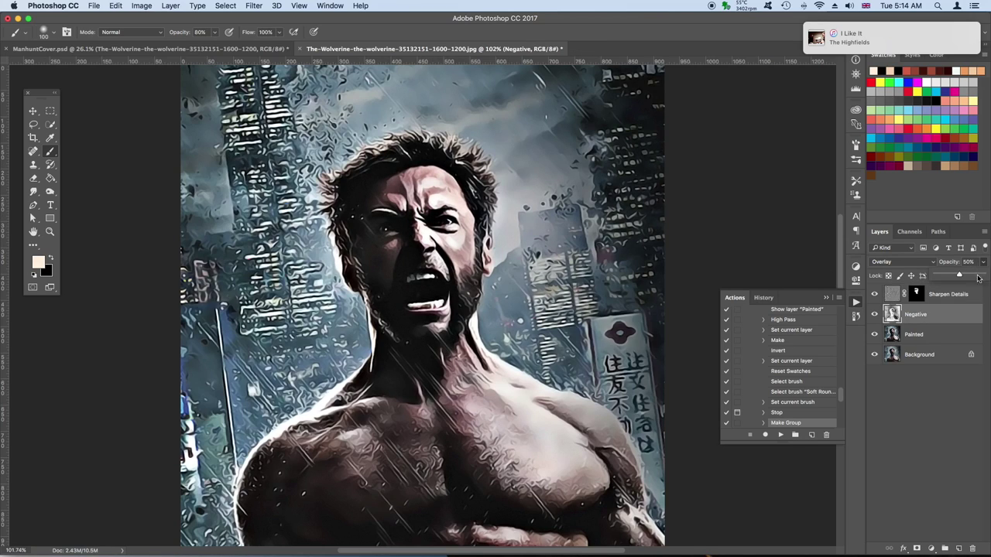
right_click(936, 357)
left_click(890, 408)
key("ctrl+s")
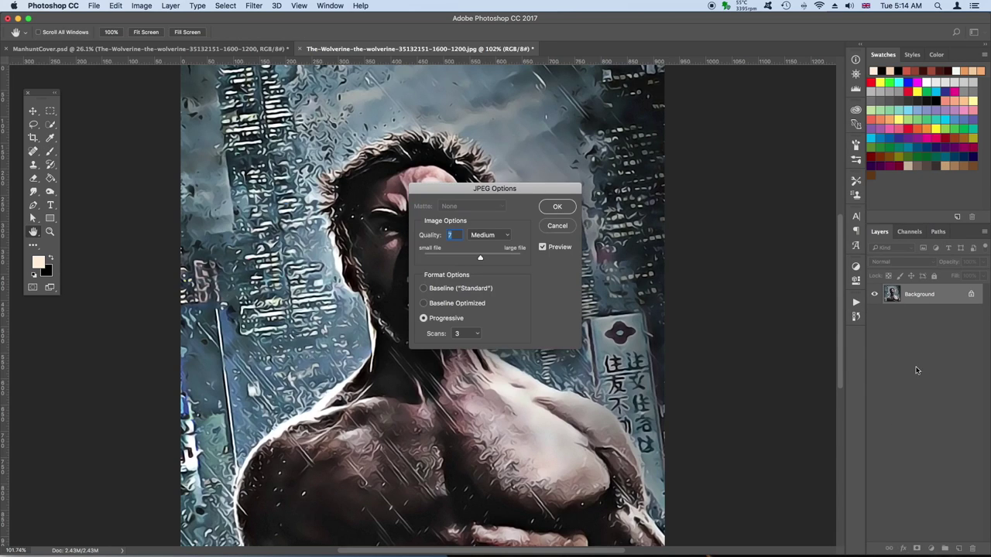
left_click(570, 207)
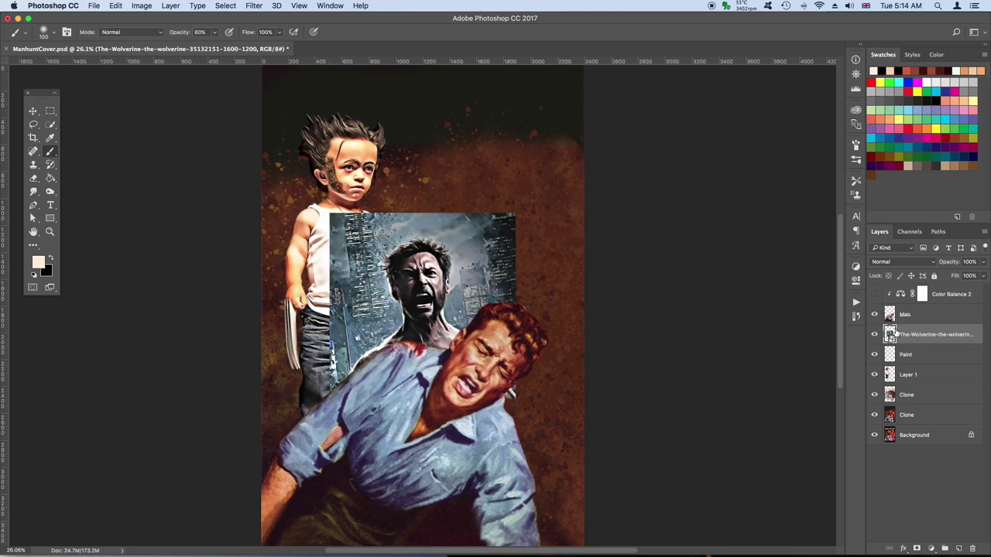
Move the Wolverine layer to the top, release its clipping mask and set opacity to 63%.
left_click_drag(937, 323, 858, 316)
left_click_drag(958, 294, 911, 303)
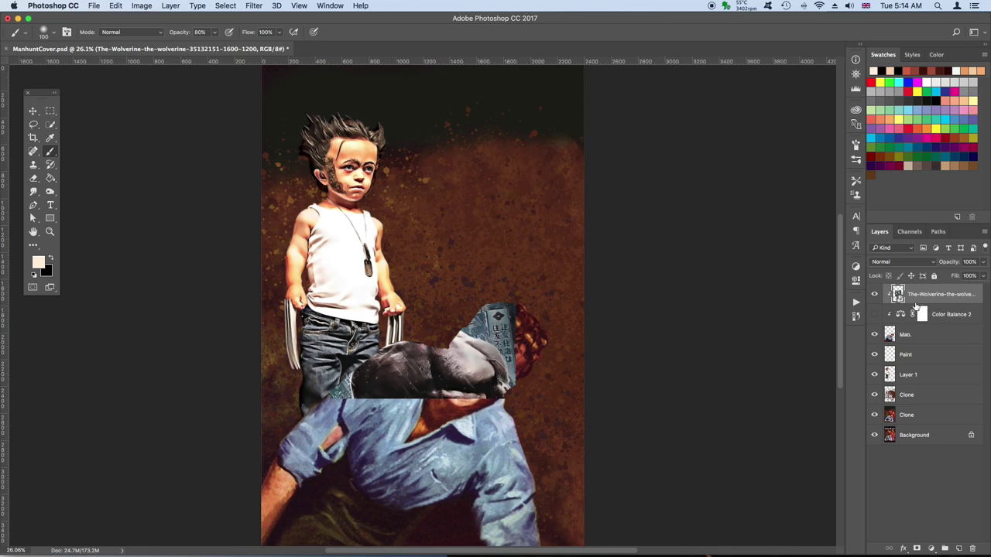
left_click(943, 305, "alt")
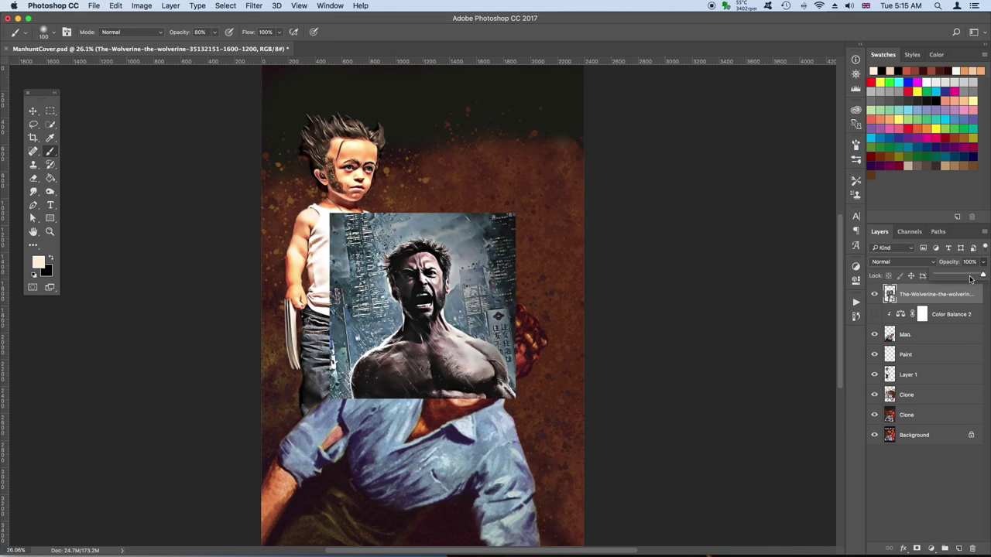
left_click_drag(970, 279, 965, 277)
key("super+equal")
Rotate the Wolverine image about 49° and enlarge it so his face covers the man's head.
key("super+t")
mouse_move(557, 175)
left_mouse_down()
mouse_move(712, 278)
mouse_move(681, 341)
left_mouse_up()
left_click_drag(542, 341, 586, 395)
left_click_drag(456, 211, 486, 139)
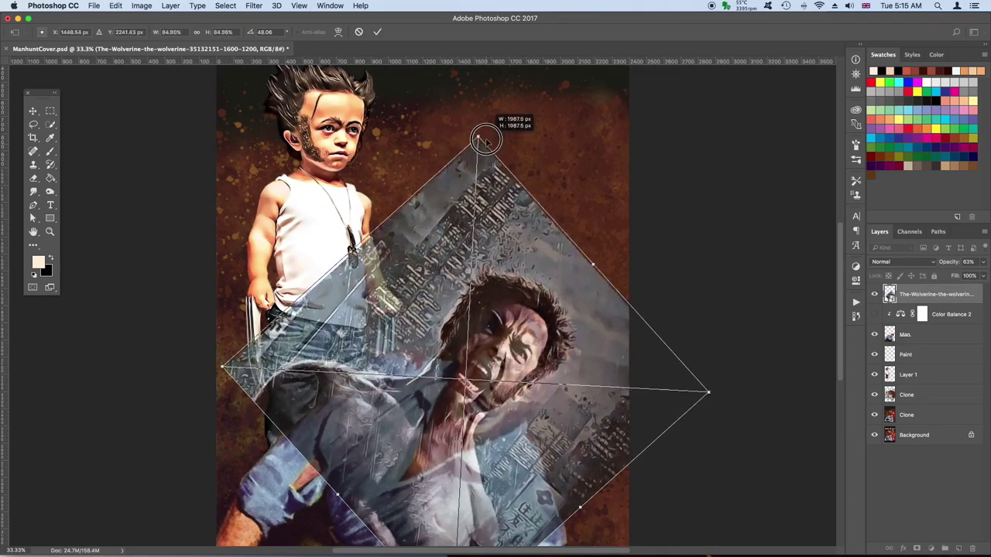
left_click_drag(563, 276, 581, 290)
left_click_drag(702, 299, 696, 319)
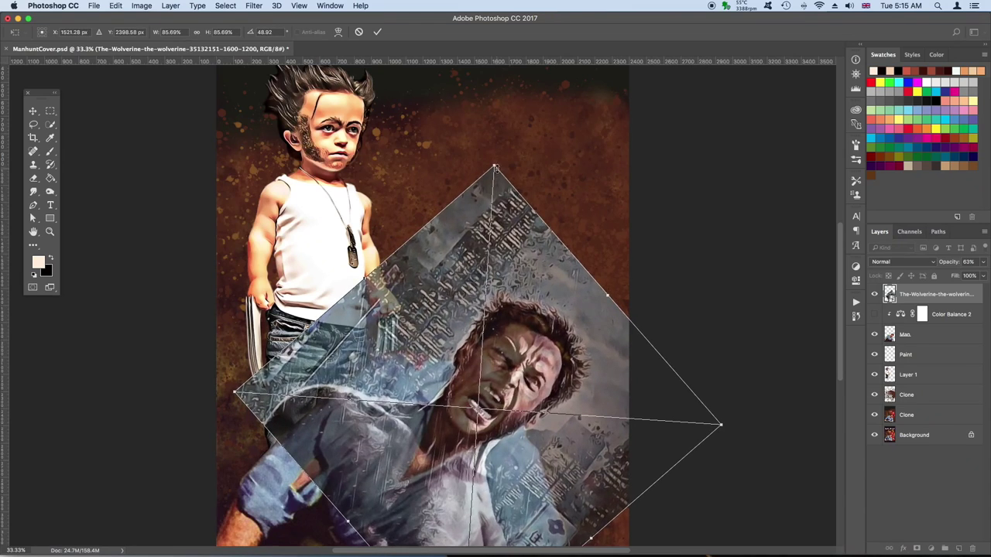
left_click_drag(495, 166, 493, 163)
left_click_drag(496, 160, 496, 161)
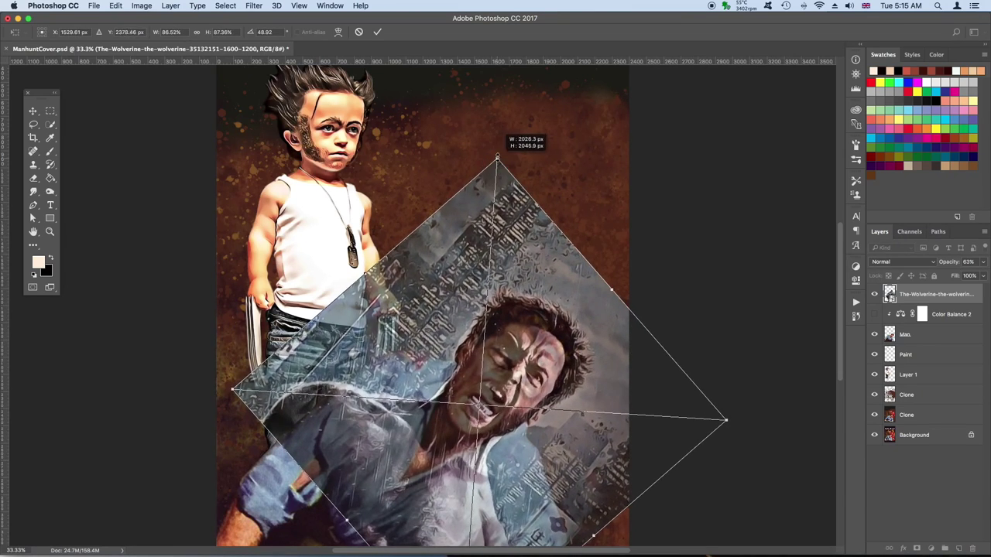
key("Return")
Restore the Wolverine layer to 100% opacity and zoom in on his head.
key("b")
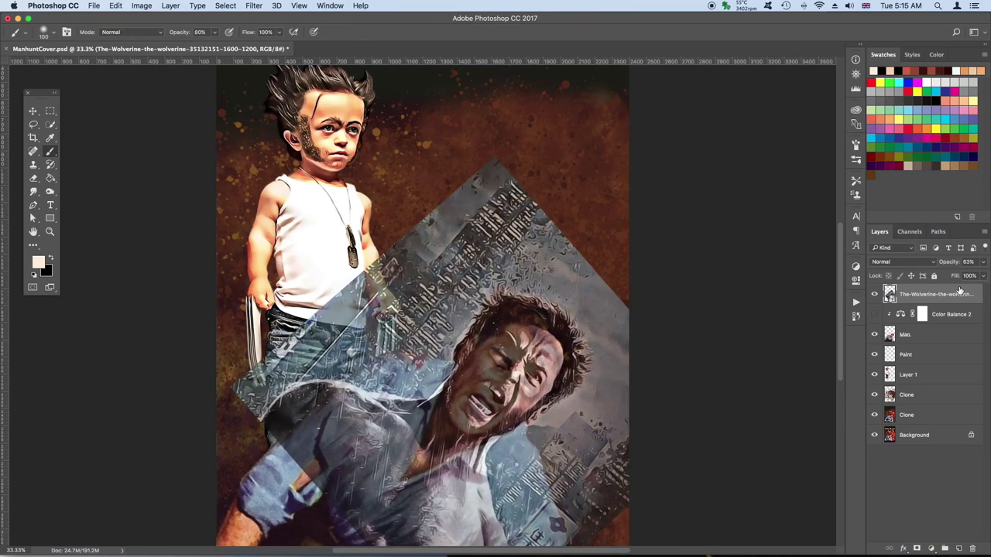
left_click_drag(978, 275, 985, 276)
key("ctrl+1")
key("p")
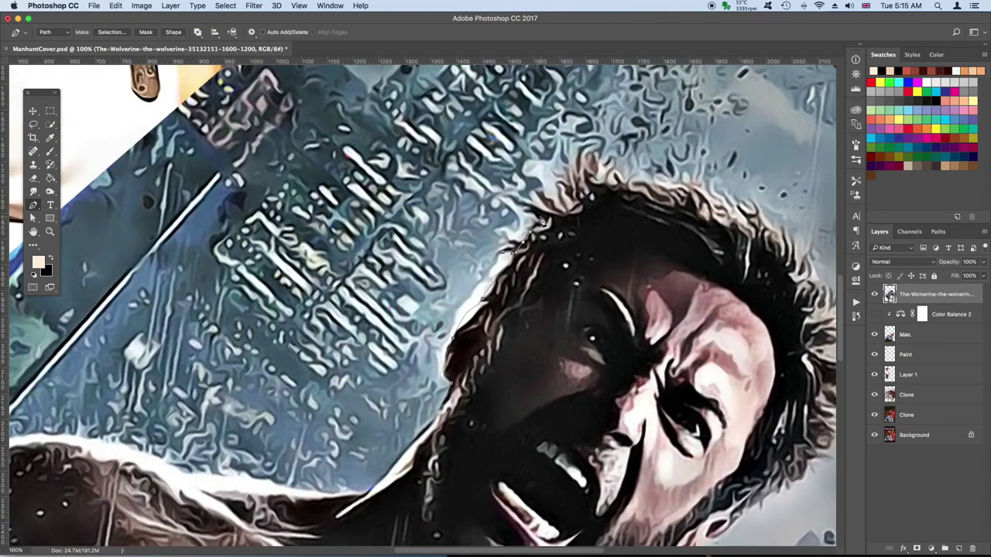
Trace a path around Wolverine's head and hair with the Pen tool.
scroll(713, 197, "down", 5)
scroll(714, 197, "right", 4)
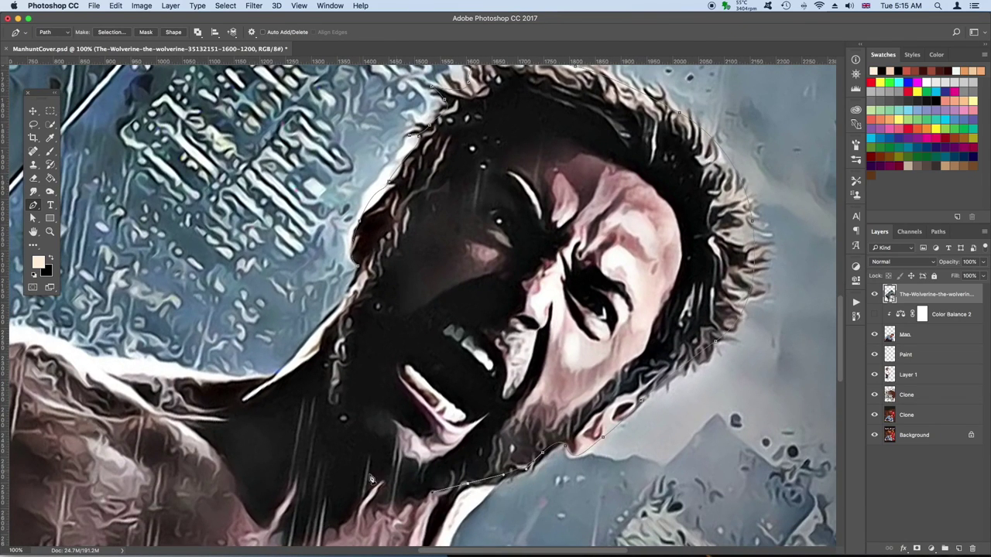
scroll(372, 480, "down", 5)
scroll(371, 480, "left", 2)
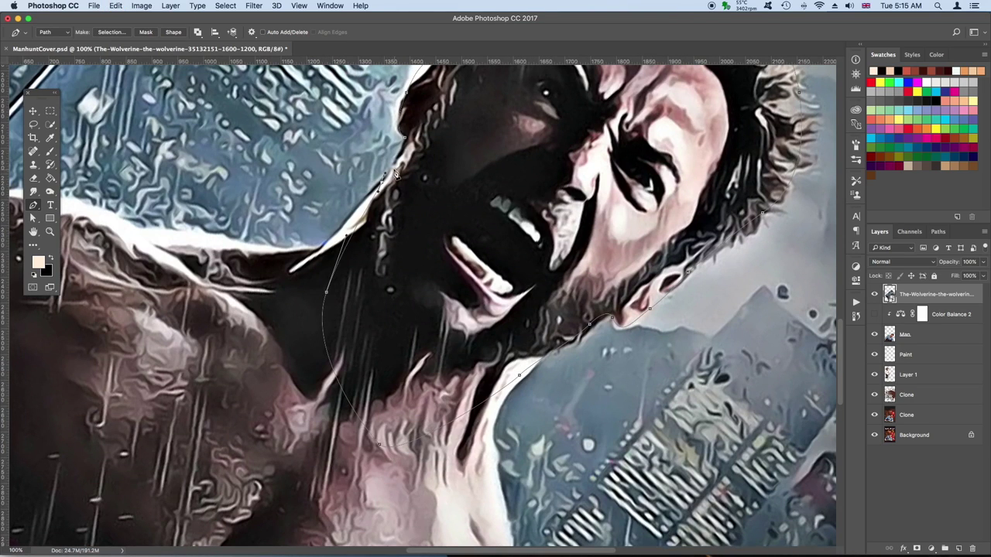
right_click(514, 179)
key("Escape")
right_click(575, 176)
left_click(612, 224)
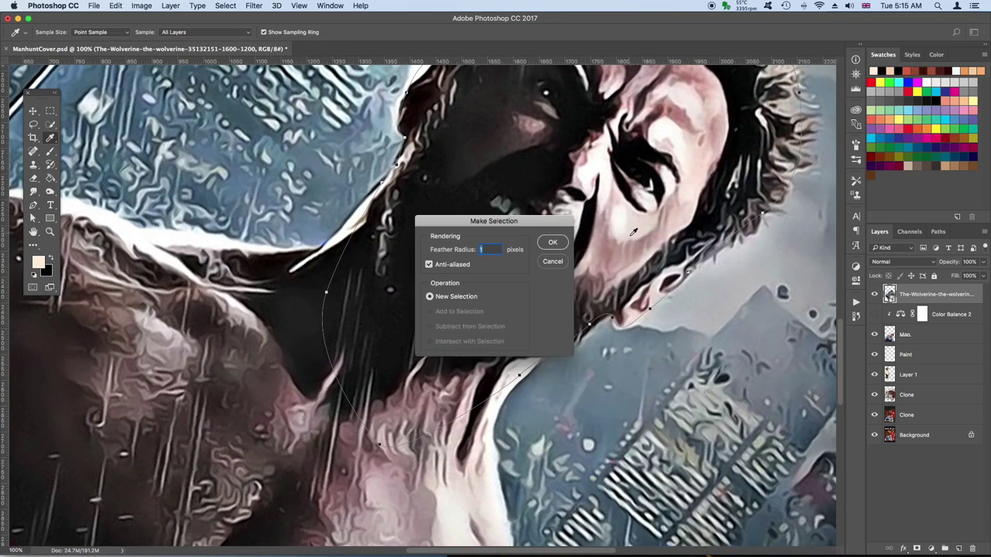
Turn the head path into a 1 px feathered selection and mask the Wolverine layer with it.
key("Escape")
scroll(612, 239, "down", 3)
scroll(612, 239, "down", 3)
right_click(496, 325)
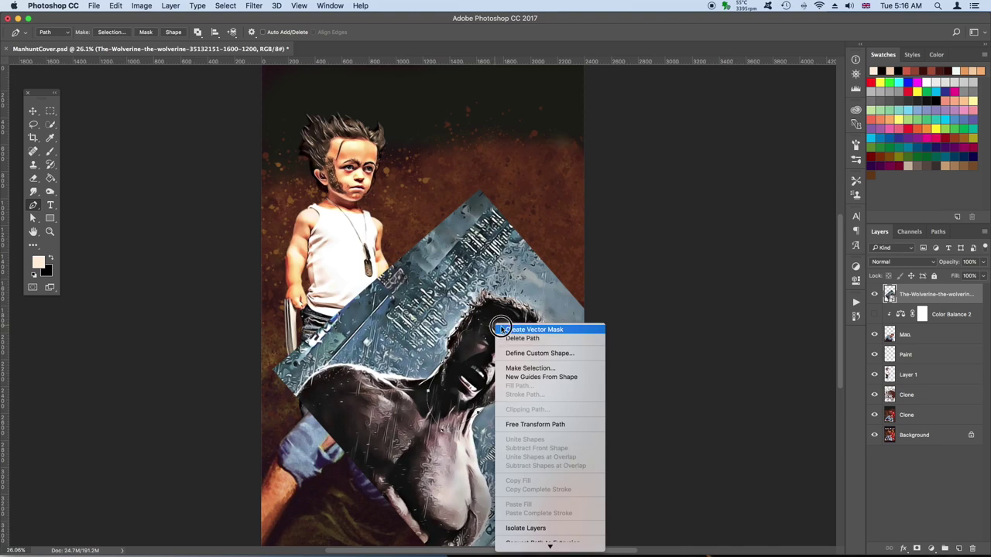
left_click(522, 369)
key("Return")
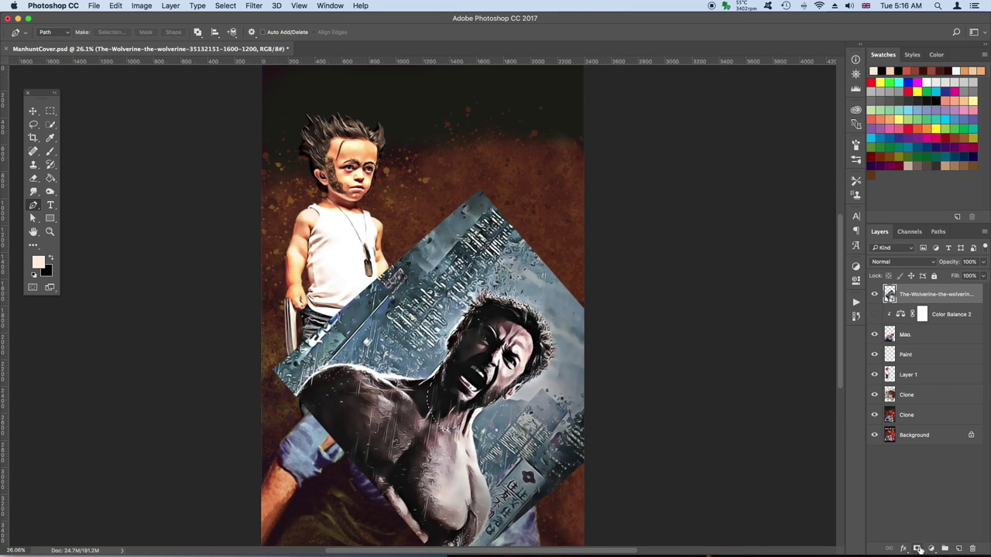
left_click(917, 547)
right_click(912, 296)
Refine the head mask's top and right hair edges with the Refine Edge Brush in Select and Mask.
left_click(878, 389)
left_click(559, 285)
right_click(928, 289)
key("Escape")
right_click(910, 294)
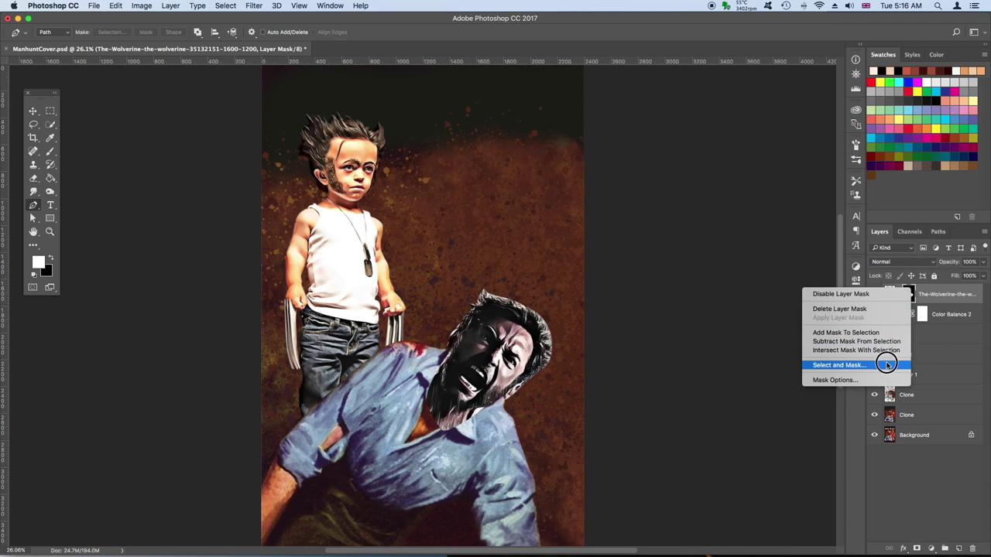
left_click(886, 364)
key("bracketright")
key("bracketright")
key("bracketright")
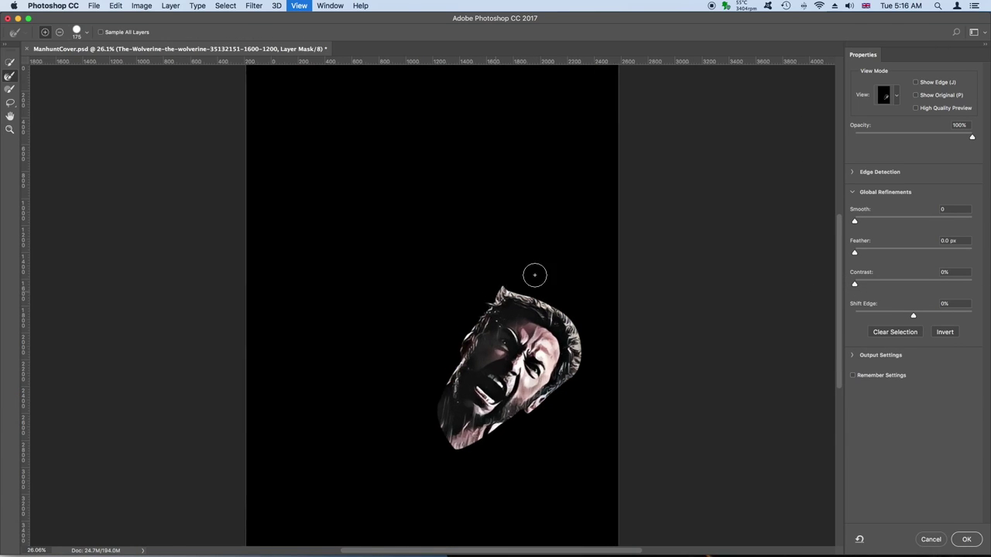
key("ctrl+plus")
key("ctrl+plus")
mouse_move(557, 279)
left_mouse_down()
mouse_move(678, 356)
mouse_move(653, 449)
left_mouse_up()
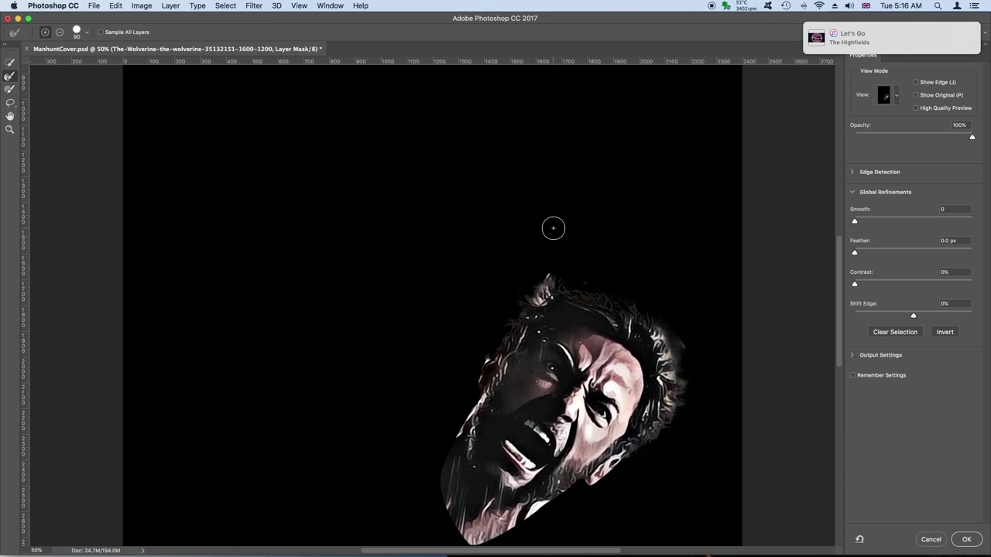
mouse_move(549, 281)
left_mouse_down()
mouse_move(688, 318)
mouse_move(680, 397)
left_mouse_up()
left_click(966, 541)
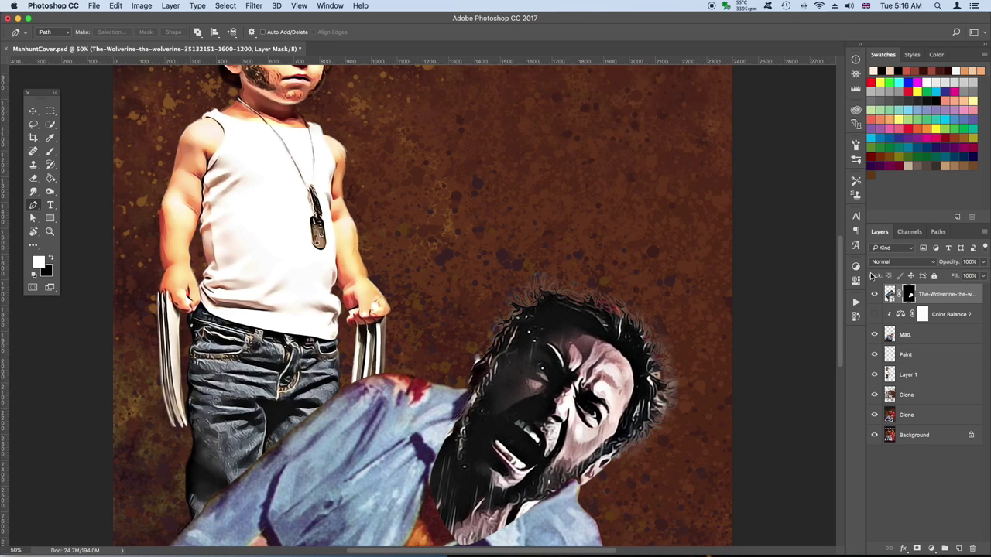
Give the head mask a 0.5 px feather and −5% Shift Edge.
right_click(912, 299)
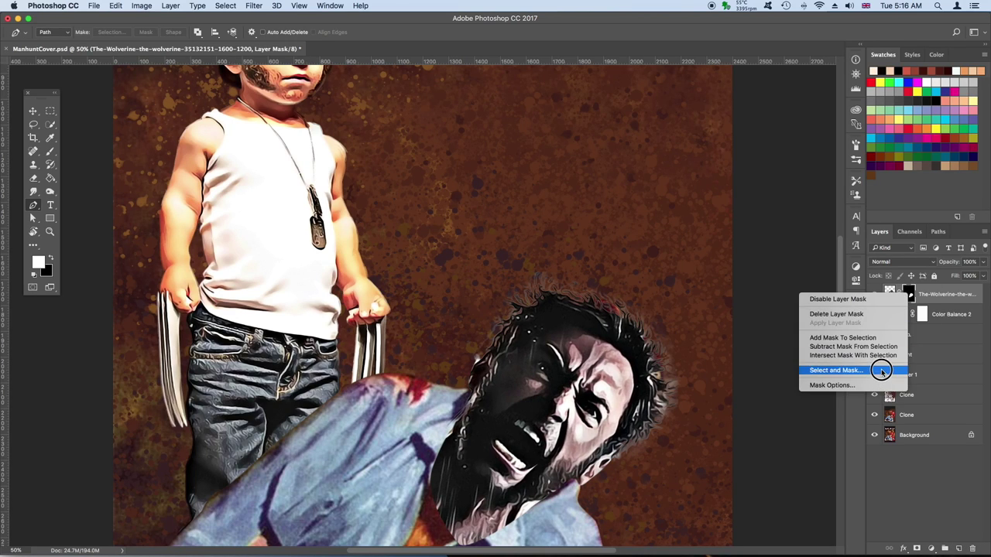
left_click(880, 371)
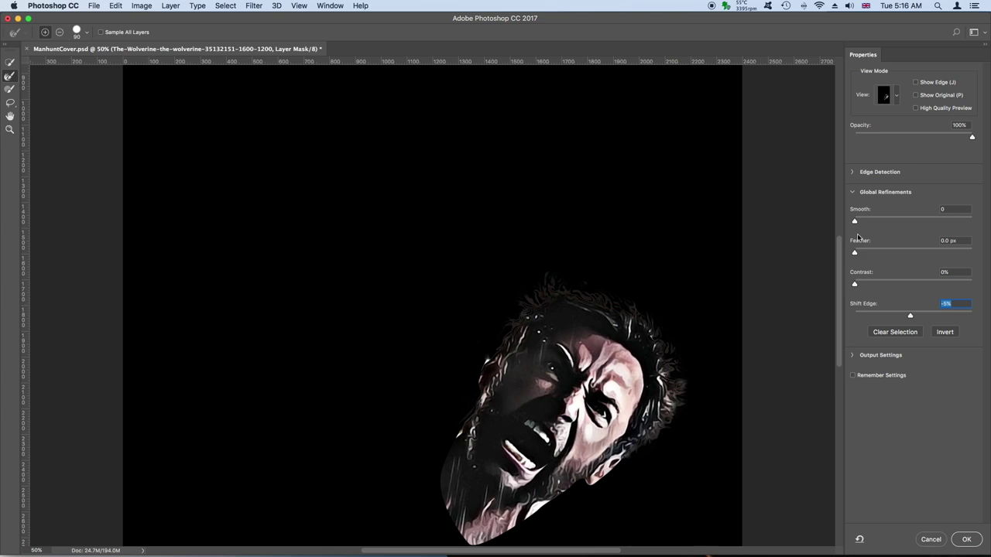
left_click(966, 541)
key("ctrl+1")
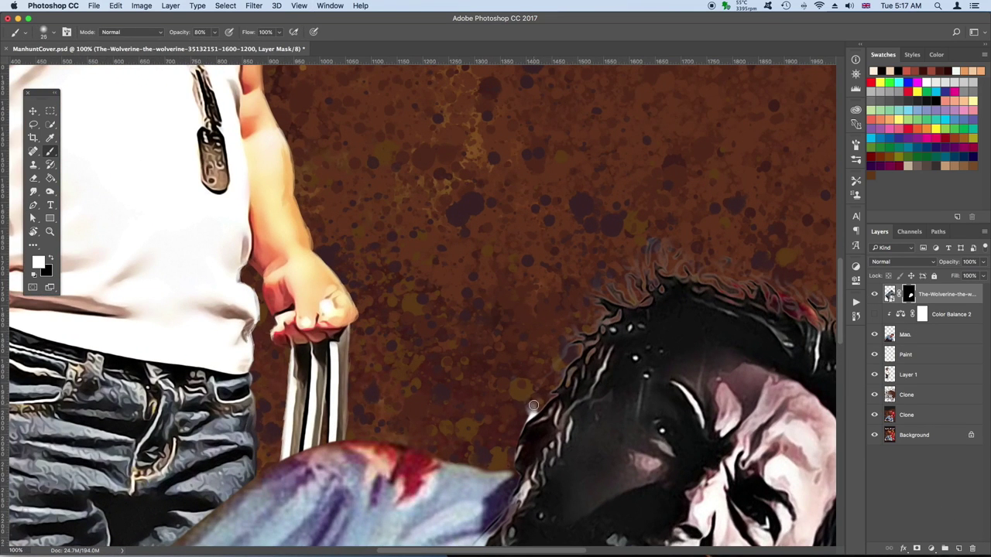
Paint black on the mask to fade Wolverine's jaw, beard and shoulder edges into the man's neck.
key("bracketleft")
key("bracketleft")
key("bracketleft")
key("x")
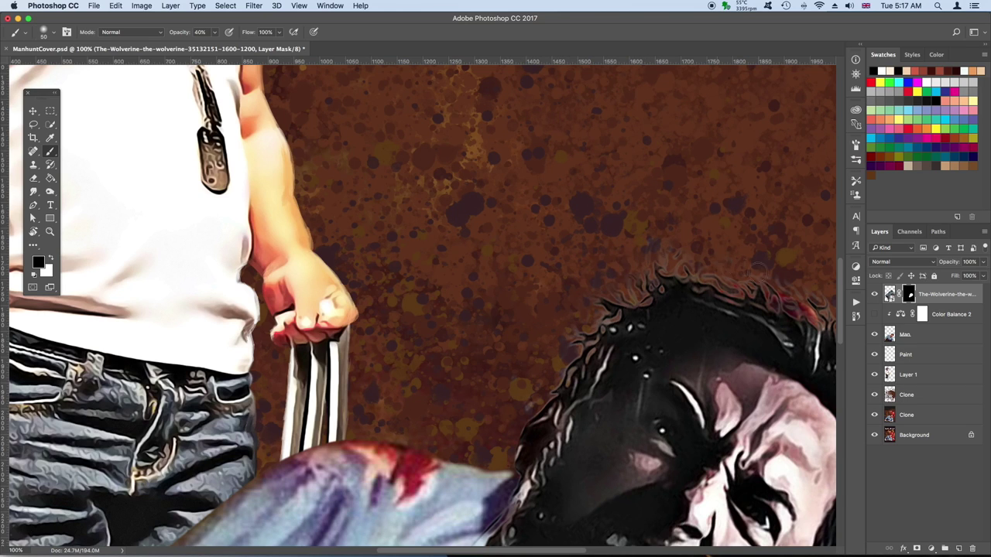
left_click_drag(756, 267, 707, 294)
mouse_move(730, 348)
left_mouse_down()
mouse_move(726, 228)
mouse_move(631, 294)
mouse_move(719, 287)
mouse_move(691, 290)
left_mouse_up()
mouse_move(362, 281)
left_mouse_down()
mouse_move(332, 361)
mouse_move(361, 302)
mouse_move(434, 434)
mouse_move(525, 400)
mouse_move(380, 453)
mouse_move(476, 393)
left_mouse_up()
left_click_drag(549, 391, 656, 329)
key("bracketright")
key("bracketright")
key("bracketright")
left_click_drag(408, 185, 395, 372)
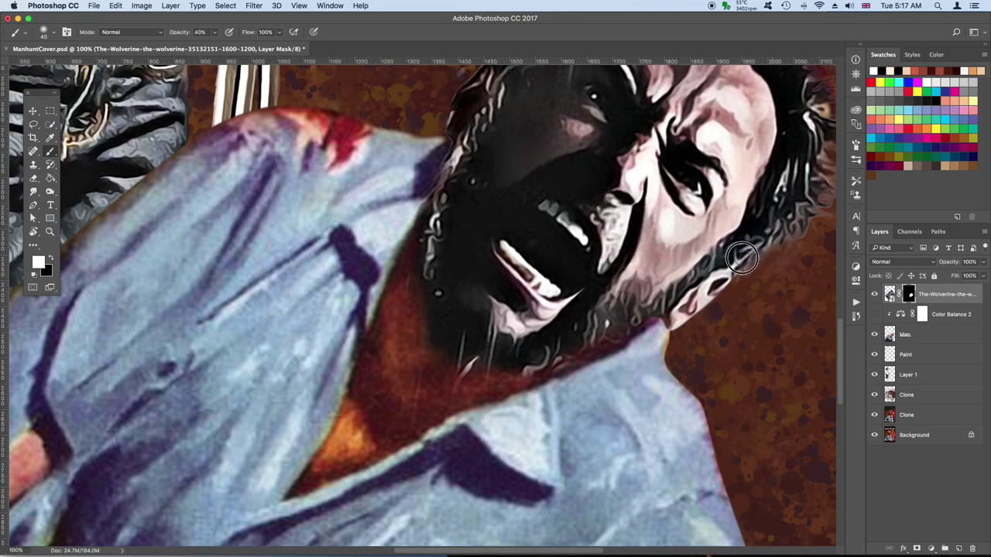
scroll(448, 241, "up", 5)
key("super+0")
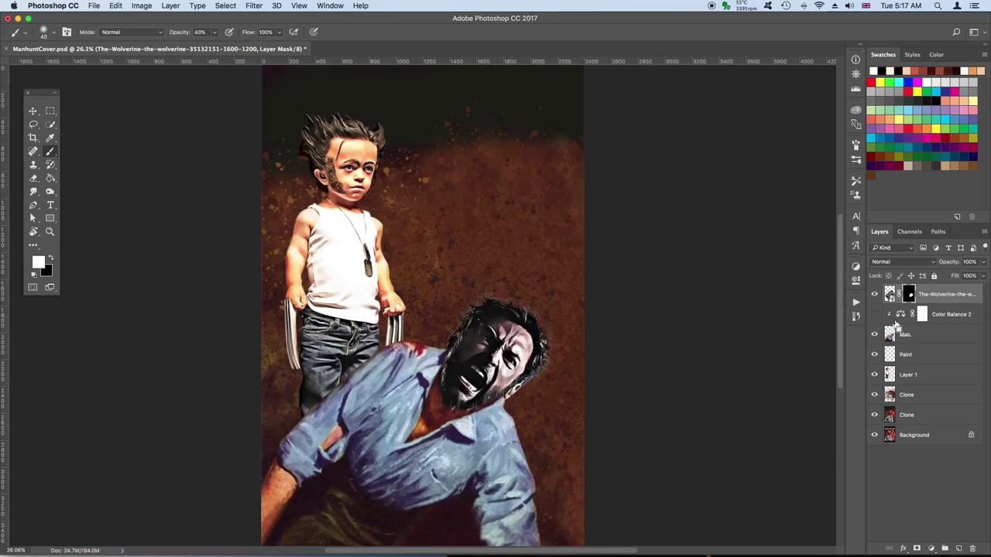
Check the Wolverine head's mask and layer context menus, then dismiss them.
right_click(910, 295)
left_click(932, 300)
right_click(932, 299)
key("Escape")
right_click(890, 295)
right_click(933, 295)
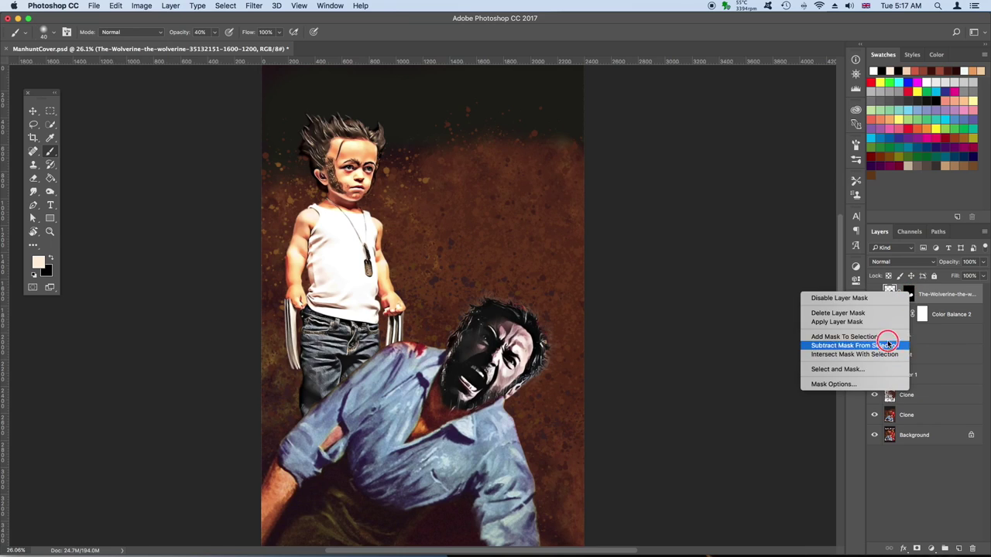
left_click(854, 345)
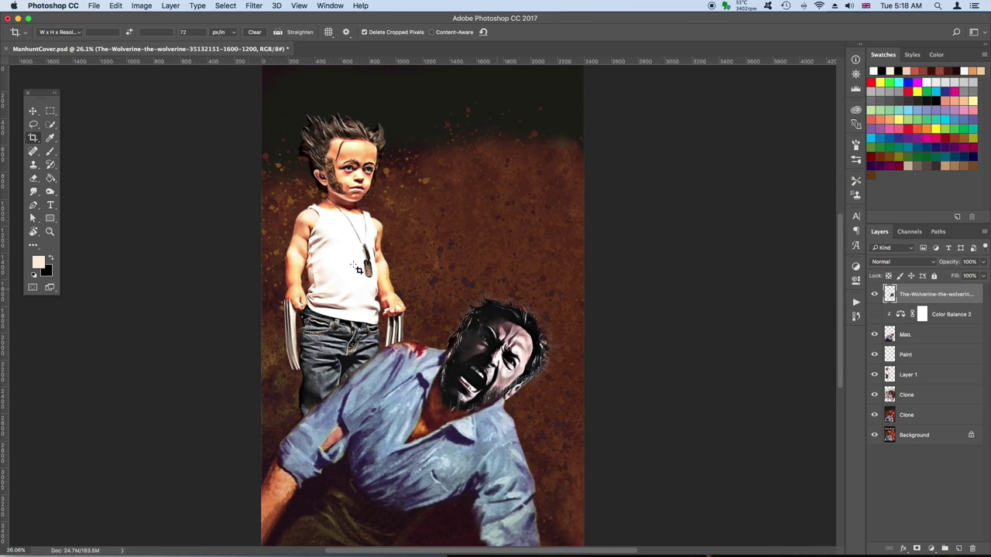
Add a Hue/Saturation adjustment above Wolverine with the hue shifted to +10.
key("v")
left_click(930, 548)
left_click(949, 435)
left_click_drag(780, 332, 788, 331)
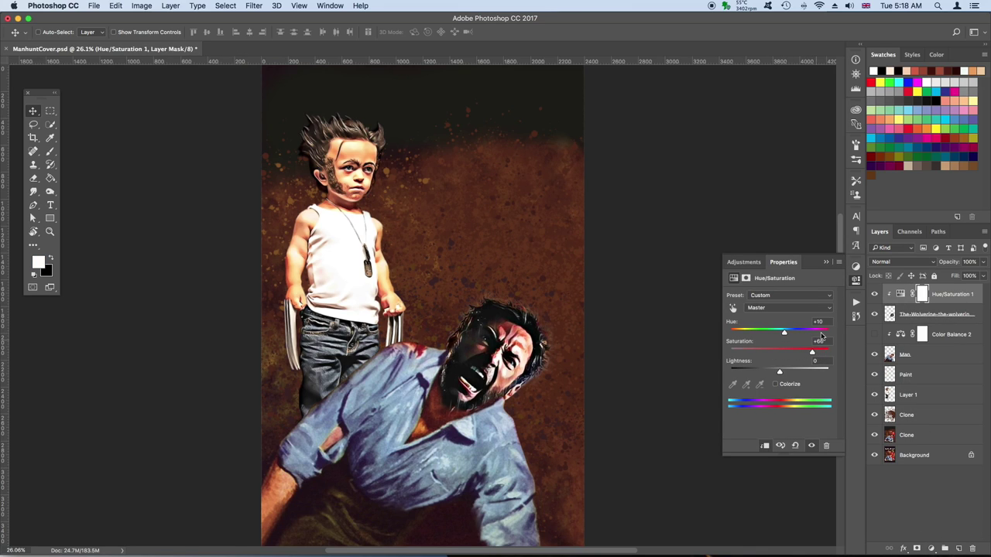
left_click(856, 279)
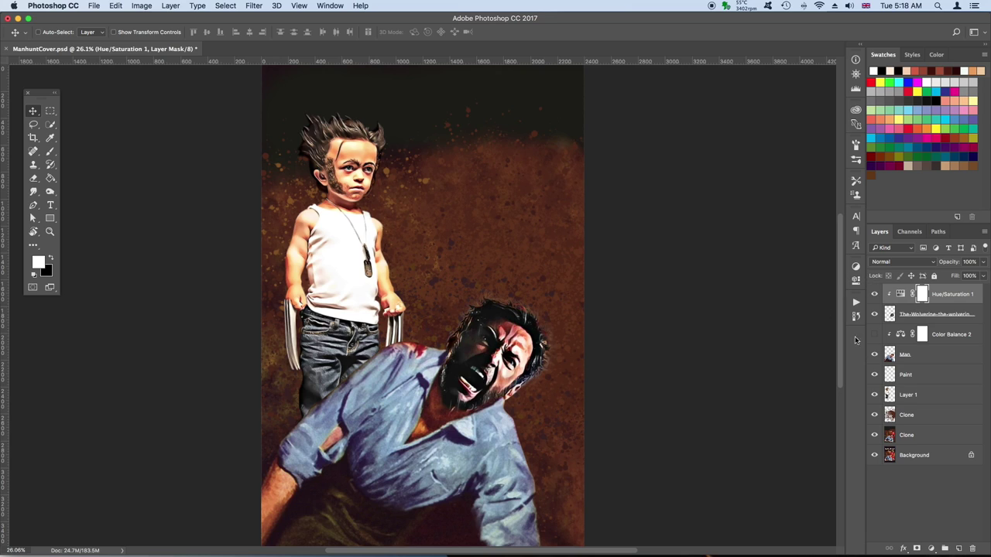
Add a midtone-brightening Curves adjustment, then a new empty top layer, and zoom in.
left_click(932, 548)
left_click(951, 404)
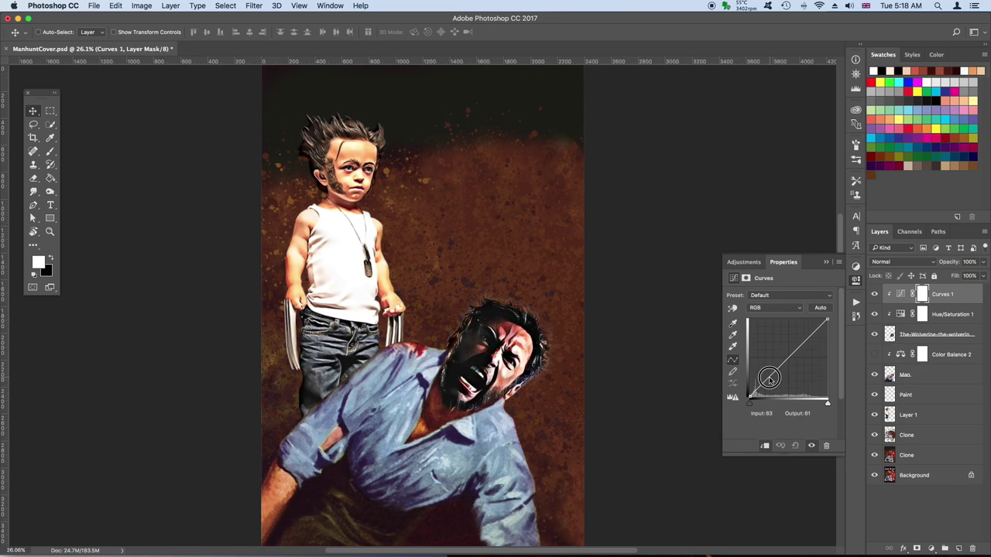
left_click_drag(768, 379, 767, 371)
left_click(748, 397)
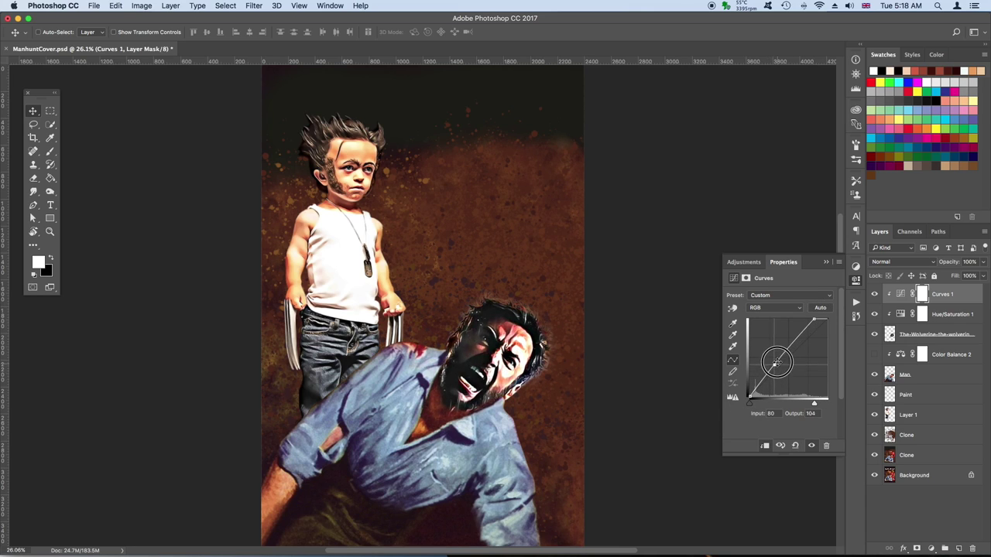
left_click_drag(767, 372, 780, 360)
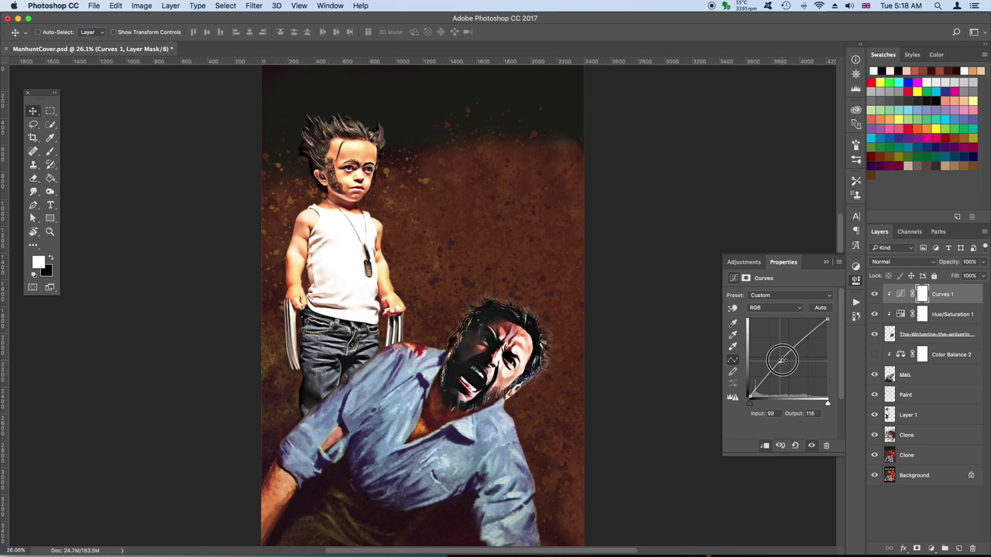
left_click(783, 362)
left_click(856, 280)
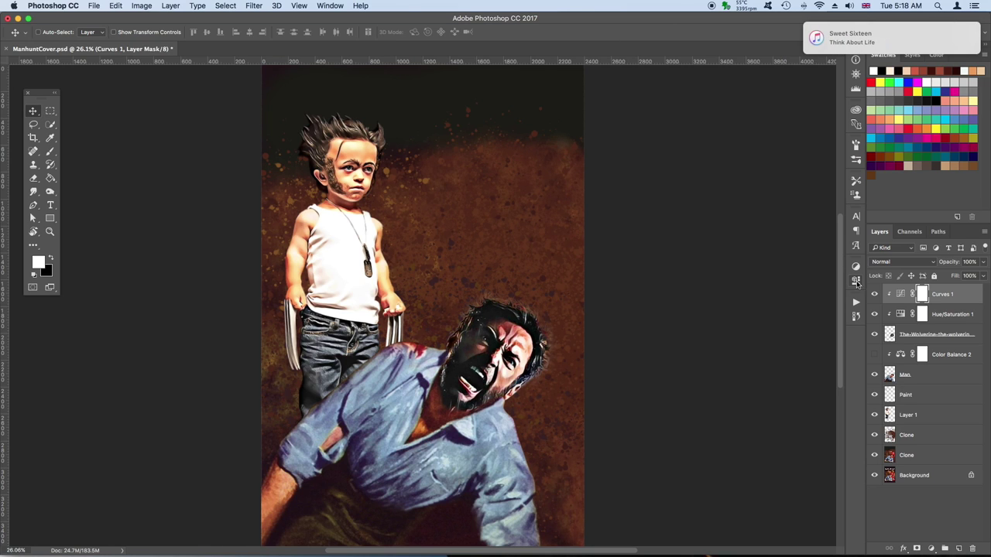
left_click(959, 548)
key("ctrl+plus")
key("ctrl+plus")
key("ctrl+plus")
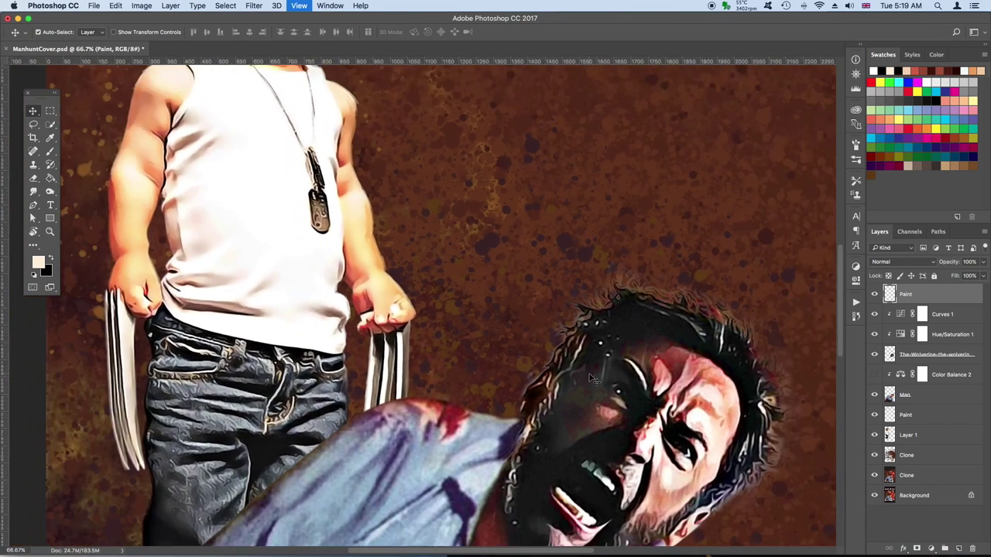
Turn Color Balance 2 back on and raise Hue/Saturation 1's hue from +10 to +17.
scroll(539, 407, "down", 5)
left_click(874, 374)
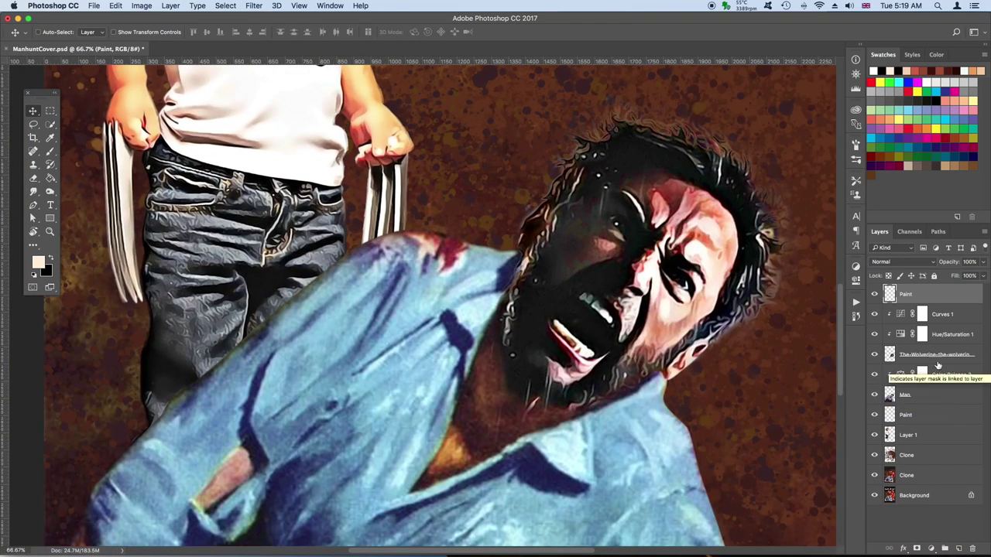
left_click(899, 334)
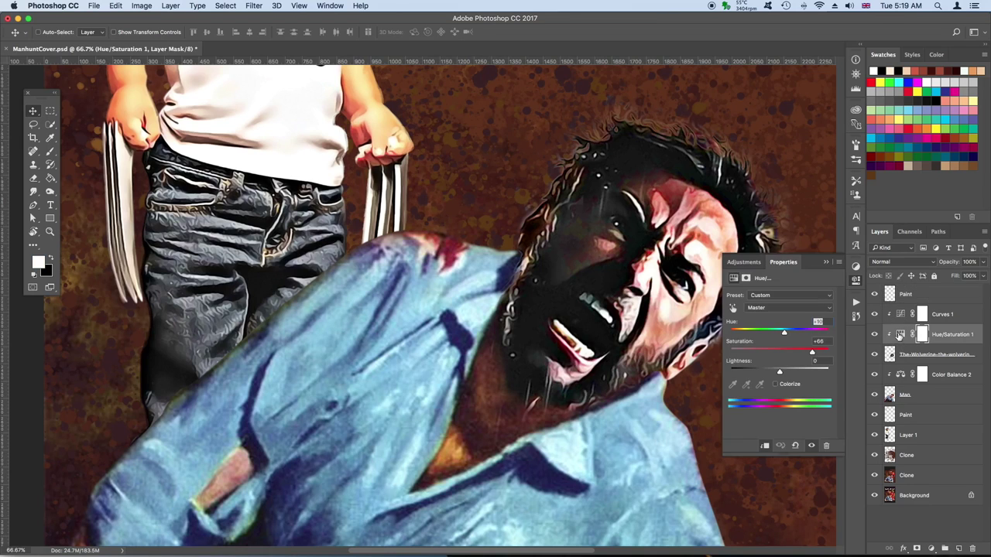
left_click_drag(787, 334, 788, 333)
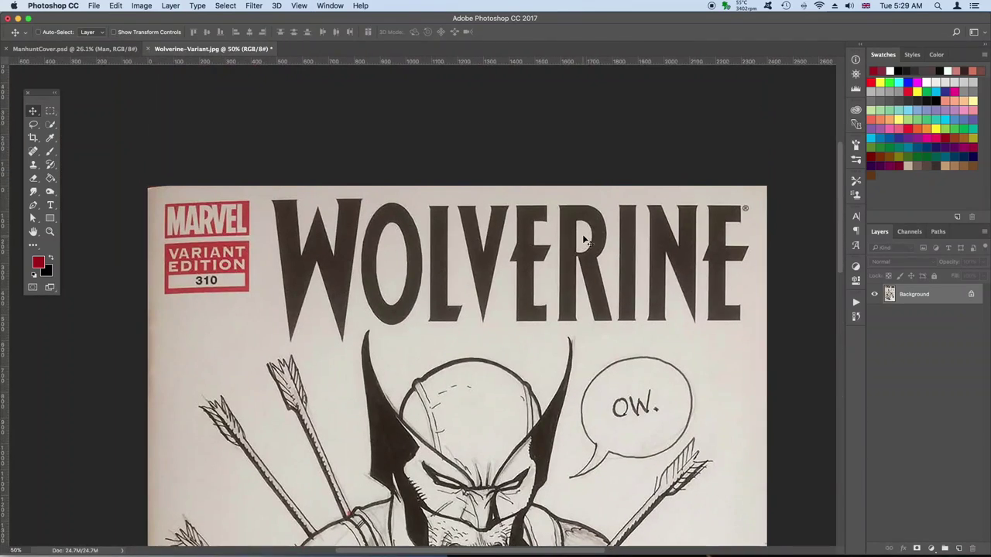
Copy the marqueed WOLVERINE title to its own layer, hide the original, apply Reduce Noise.
left_click(51, 110)
left_click_drag(263, 192, 761, 352)
key("ctrl+j")
left_click(875, 315)
left_click(253, 5)
left_click(420, 201)
left_click(572, 154)
Select the title letters with Magic Wand, fill them yellow, and add a drop shadow.
key("w")
left_click(714, 254)
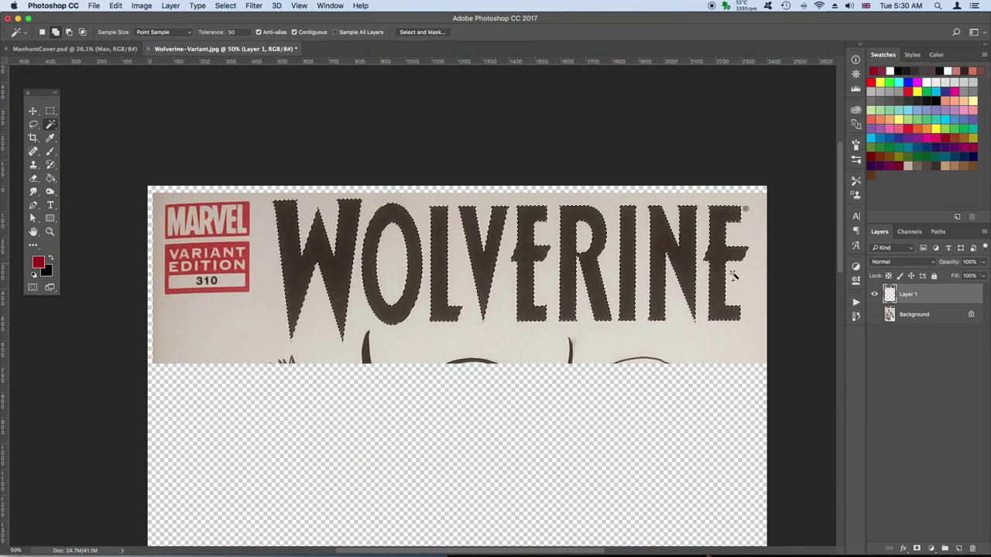
key("ctrl+shift+alt+n")
key("g")
key("x")
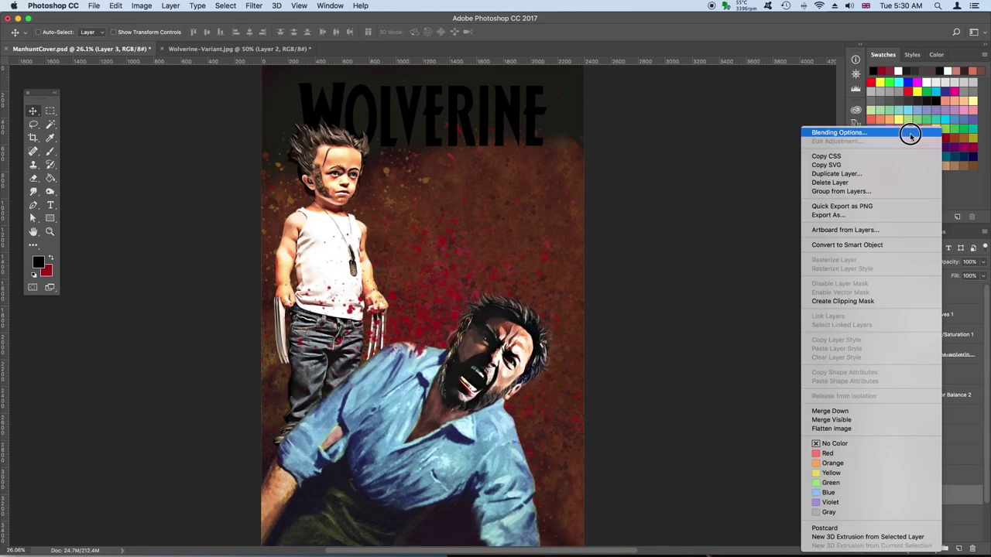
key("x")
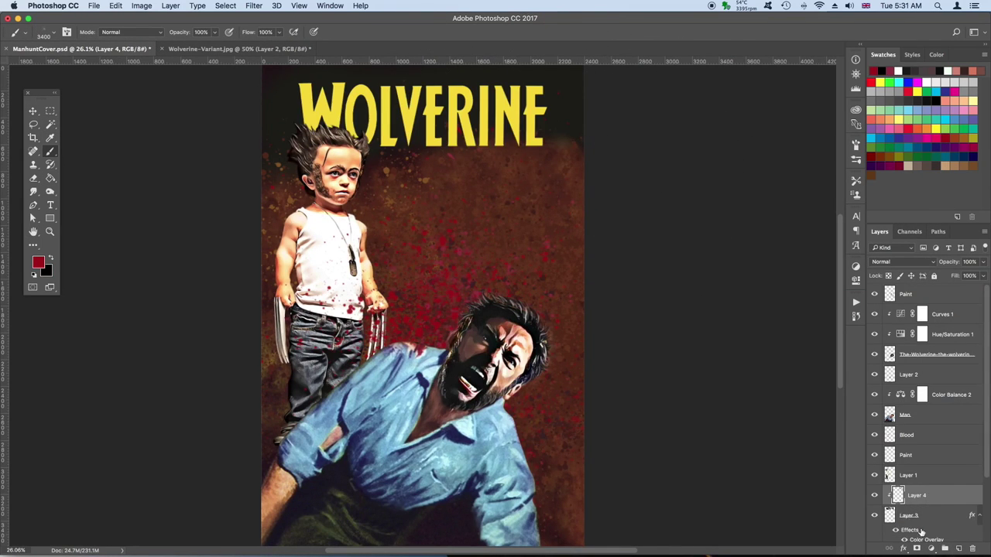
scroll(954, 504, "down", 1)
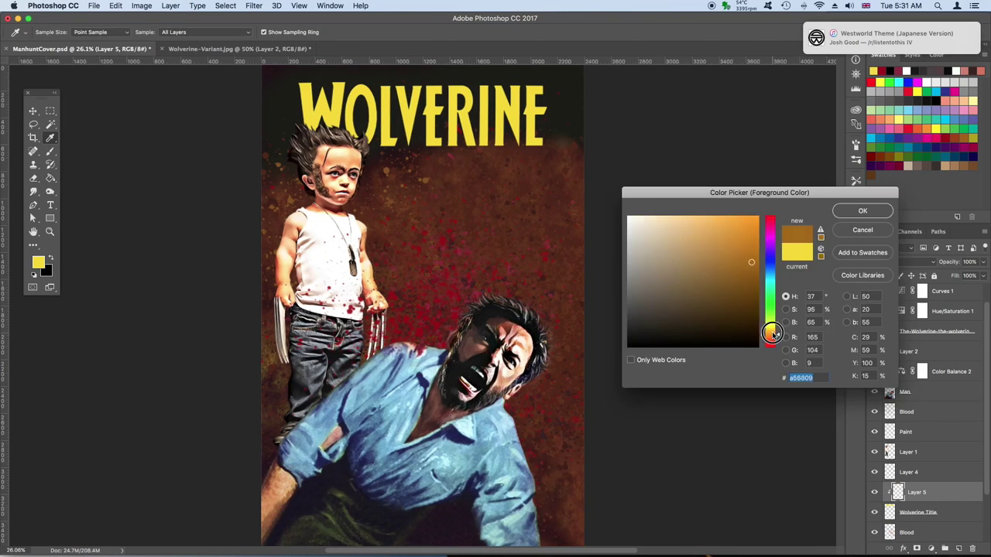
key("Return")
key("b")
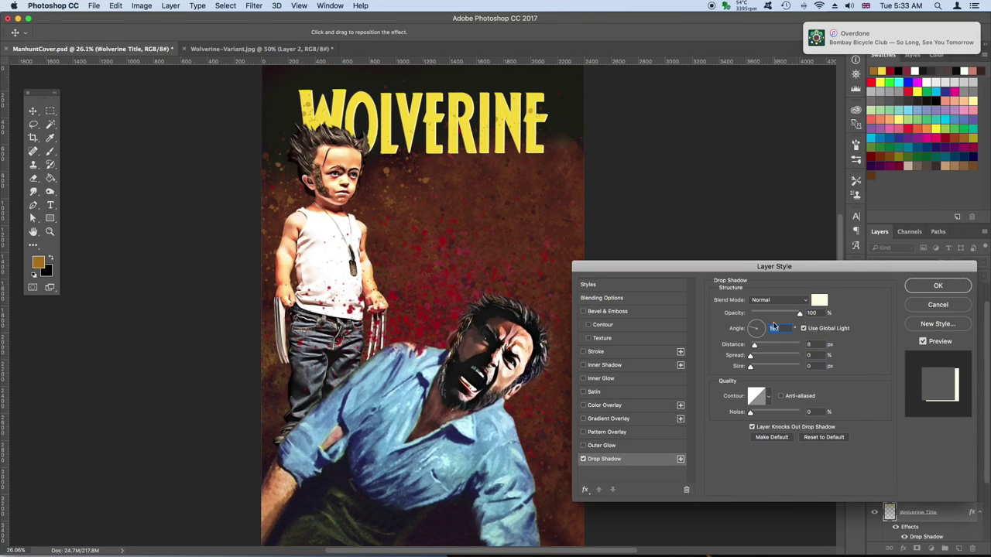
left_click(938, 286)
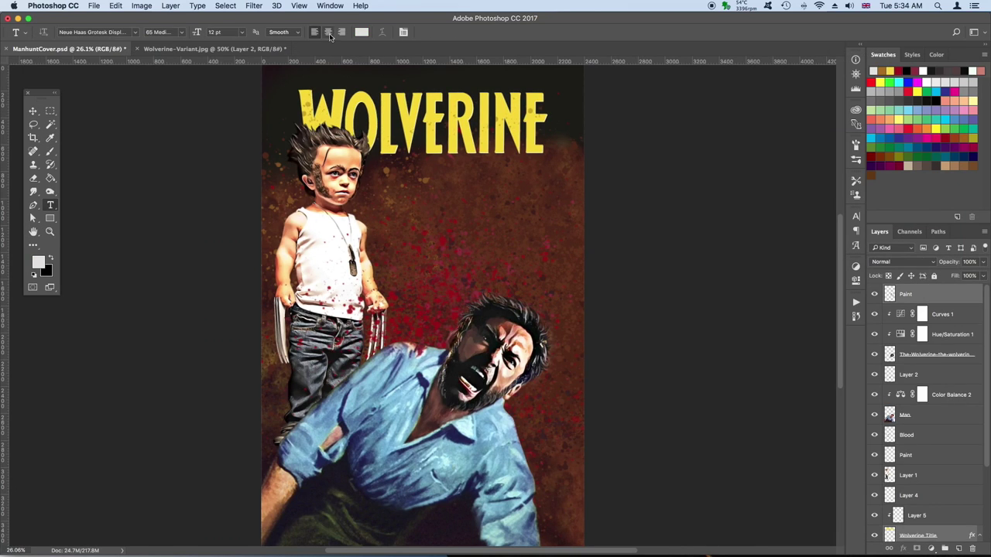
Type the Wansky Pulp headline ending JACKEDMAN, join HUGH onto the FIGHTS line, size 116 pt.
left_click(135, 32)
left_click(136, 74)
left_click(533, 182)
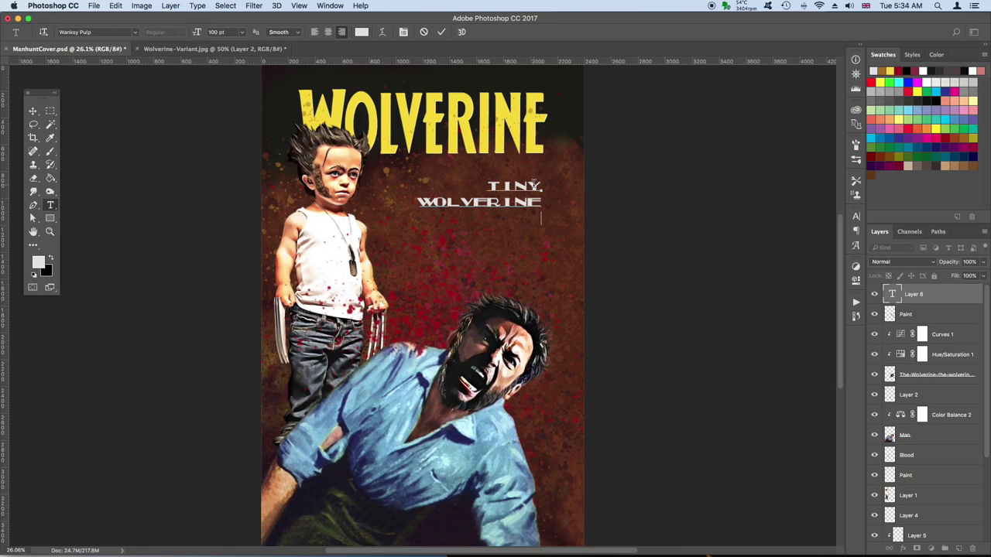
type("HUGH JACKEDMAN")
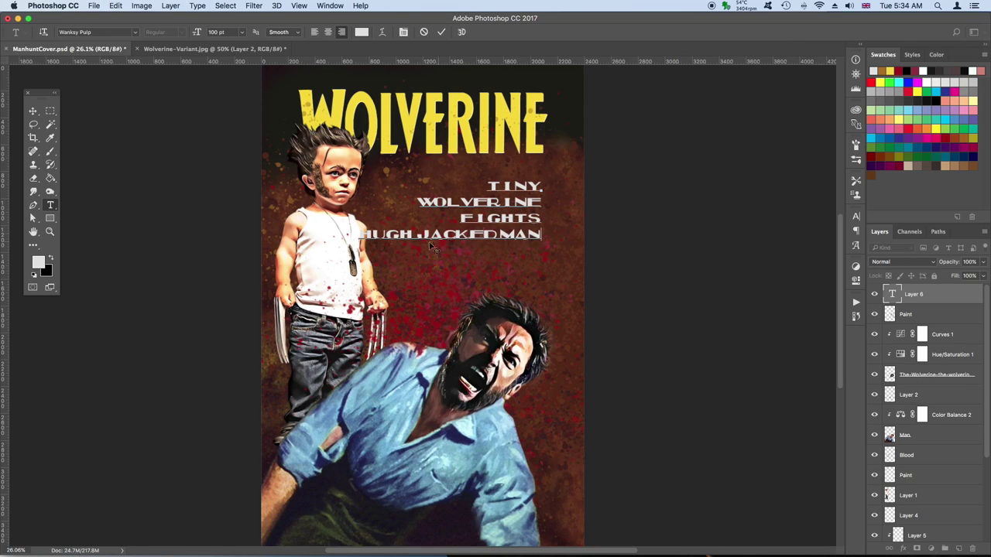
key("Return")
key("Up")
key("BackSpace")
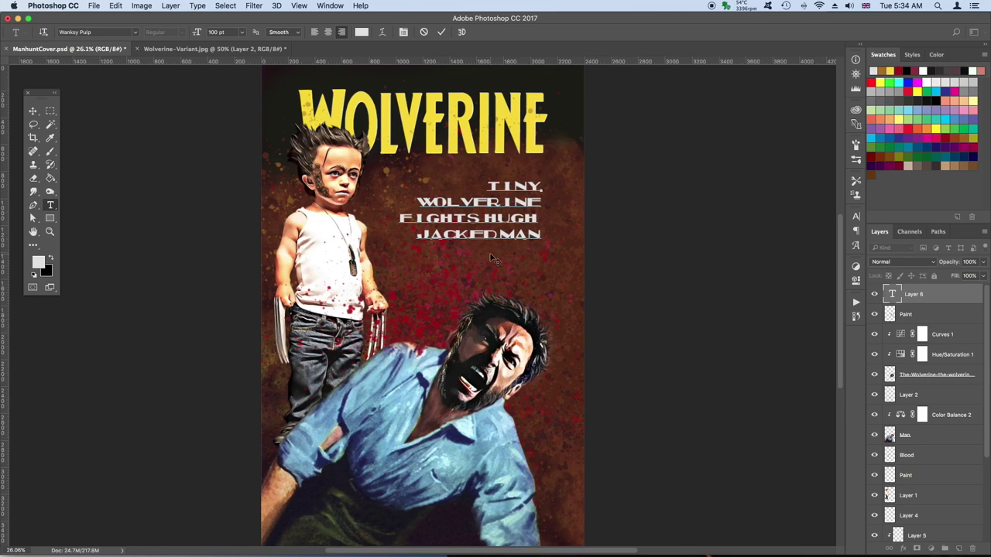
key("ctrl+a")
key("ctrl+shift+period")
key("ctrl+shift+period")
key("ctrl+shift+period")
key("ctrl+shift+period")
key("ctrl+shift+period")
key("ctrl+shift+period")
Set the headline leading to 120 and tighten TINY's tracking to -100.
left_click(855, 217)
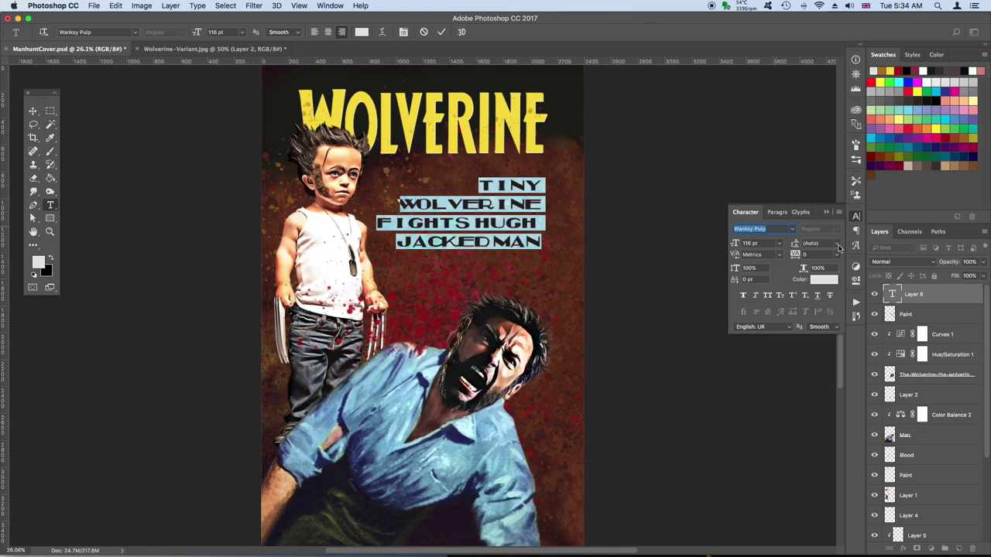
left_click(837, 244)
left_click_drag(794, 243, 499, 210)
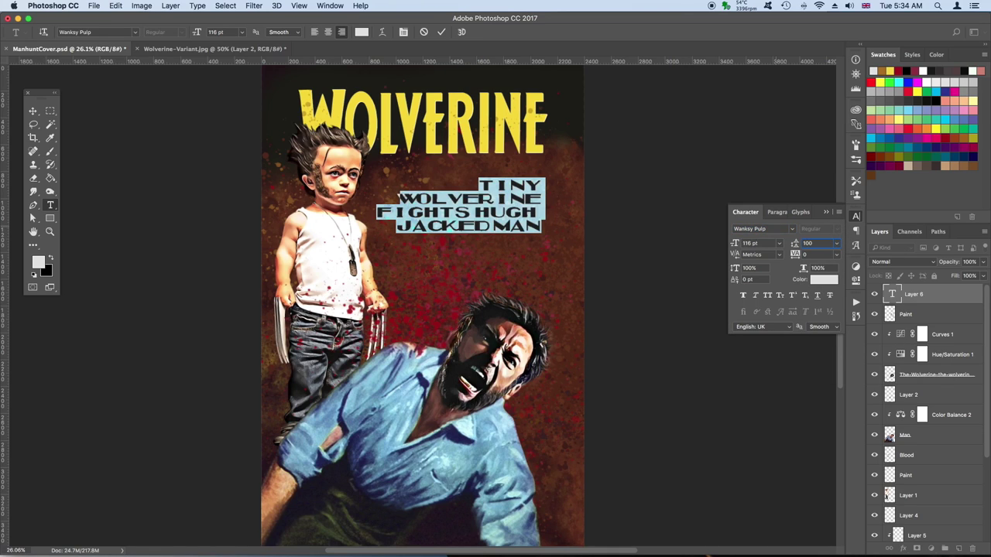
type("120")
left_click(837, 254)
left_click(817, 257)
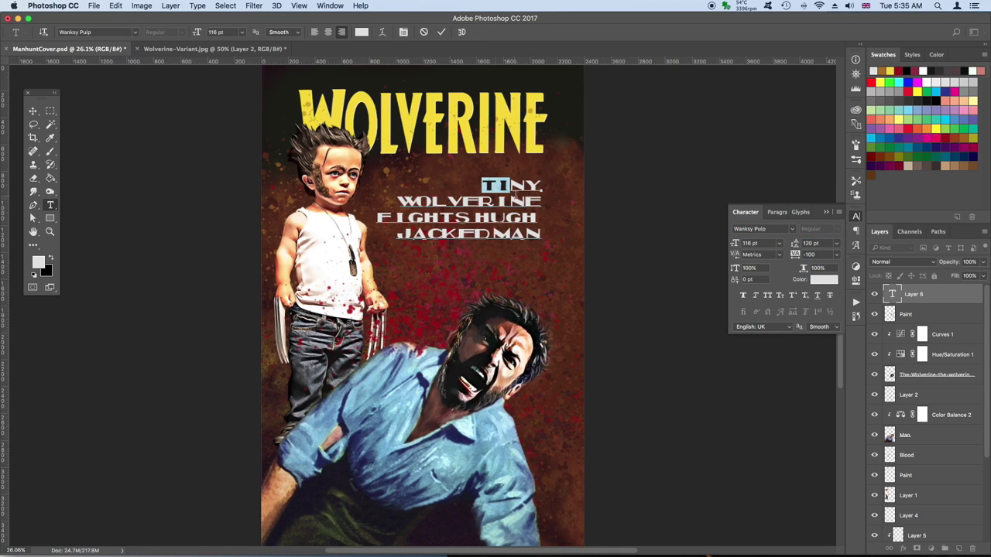
left_click(836, 256)
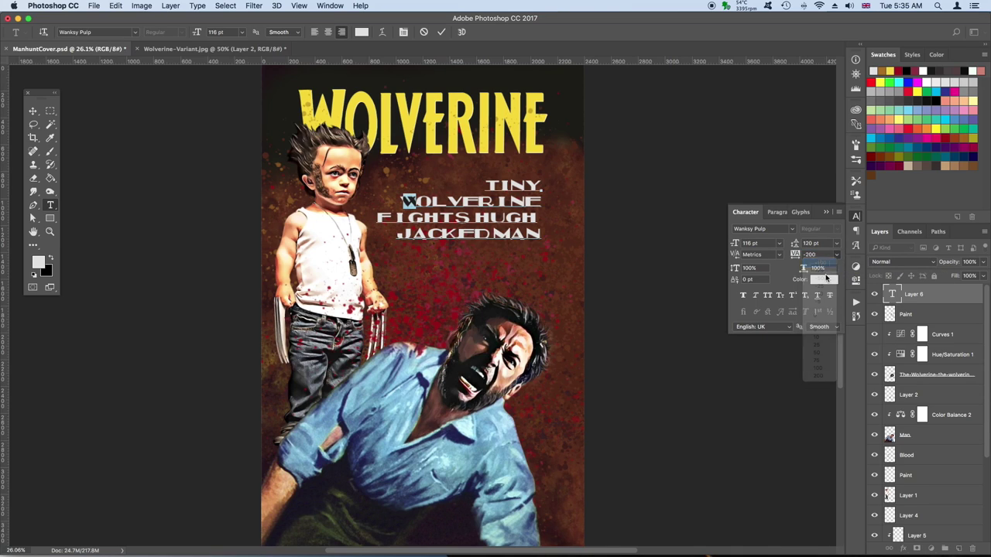
left_click(822, 377)
left_click(835, 255)
left_click(819, 263)
left_click(836, 256)
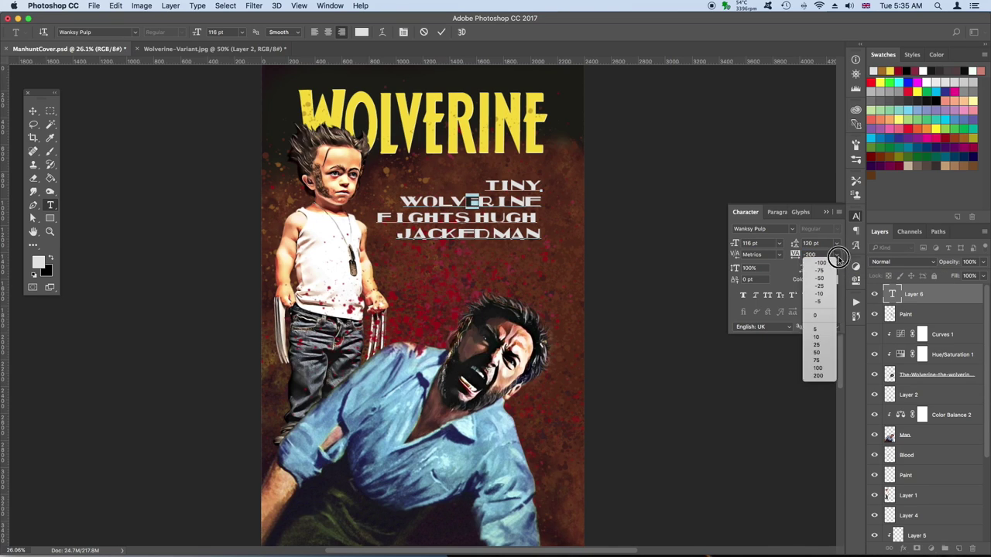
left_click(821, 316)
left_click(836, 255)
left_click(818, 263)
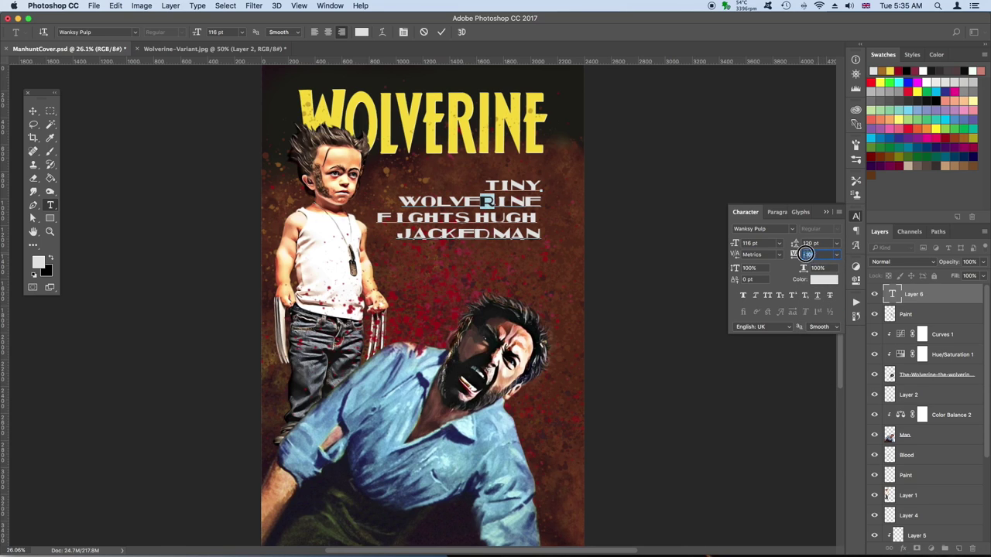
Tighten the FIGHTS letter tracking, trying -300 and settling on -200.
type("00")
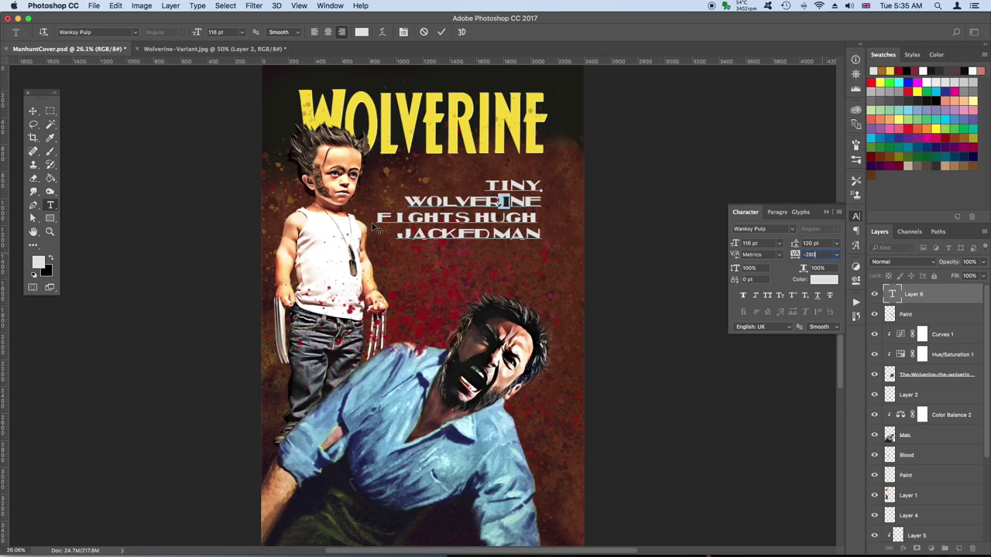
key("Return")
type("-300")
key("Return")
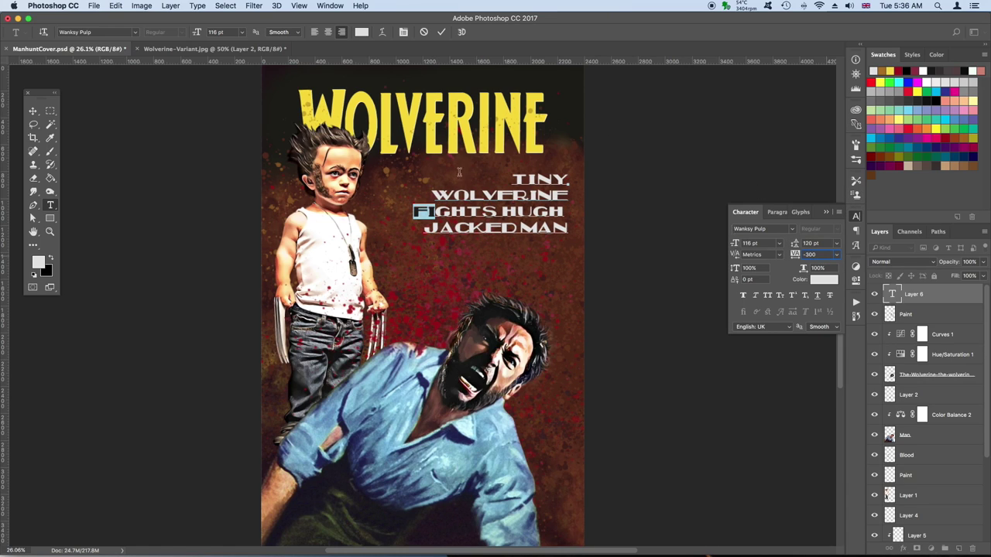
left_click(836, 254)
left_click(817, 324)
left_click(836, 254)
left_click(817, 324)
left_click(836, 253)
left_click(817, 278)
left_click(836, 254)
left_click(817, 266)
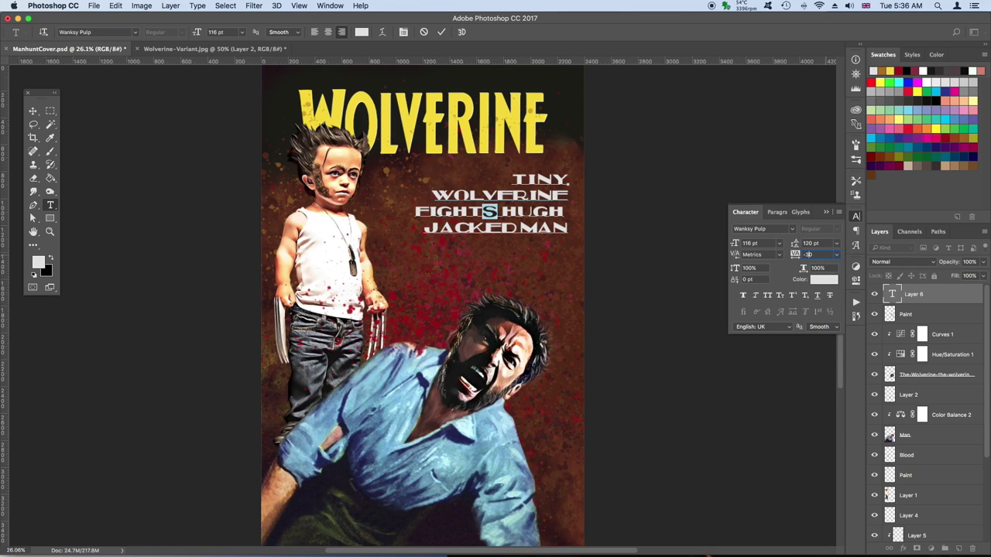
Set -100 tracking on further letter pairs, including JA in JACKEDMAN, and commit the text.
left_click(836, 254)
left_click(797, 234)
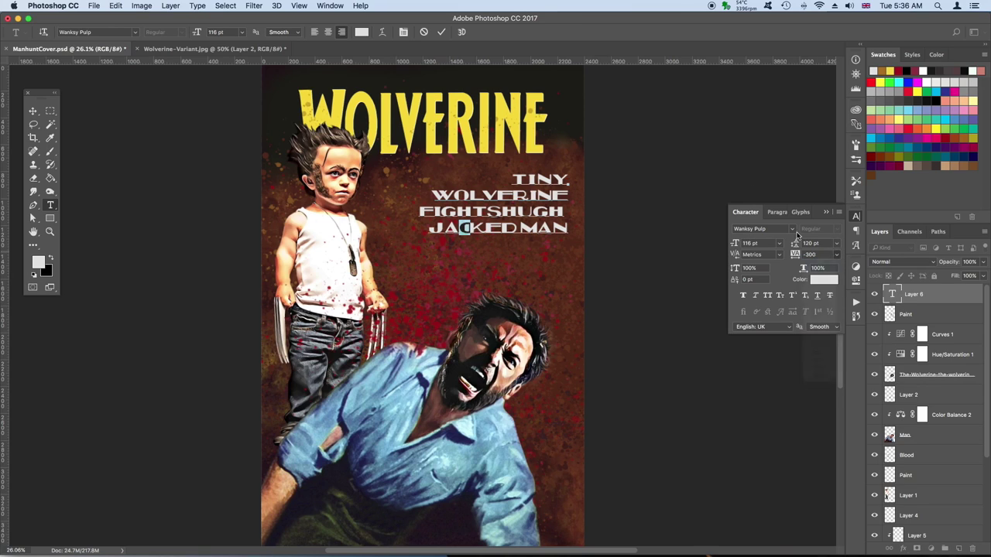
left_click(836, 254)
left_click(819, 278)
left_click(836, 254)
left_click(814, 315)
left_click(836, 254)
left_click(822, 369)
left_click(836, 254)
left_click(820, 262)
left_click(835, 254)
left_click_drag(425, 228, 456, 228)
left_click(836, 254)
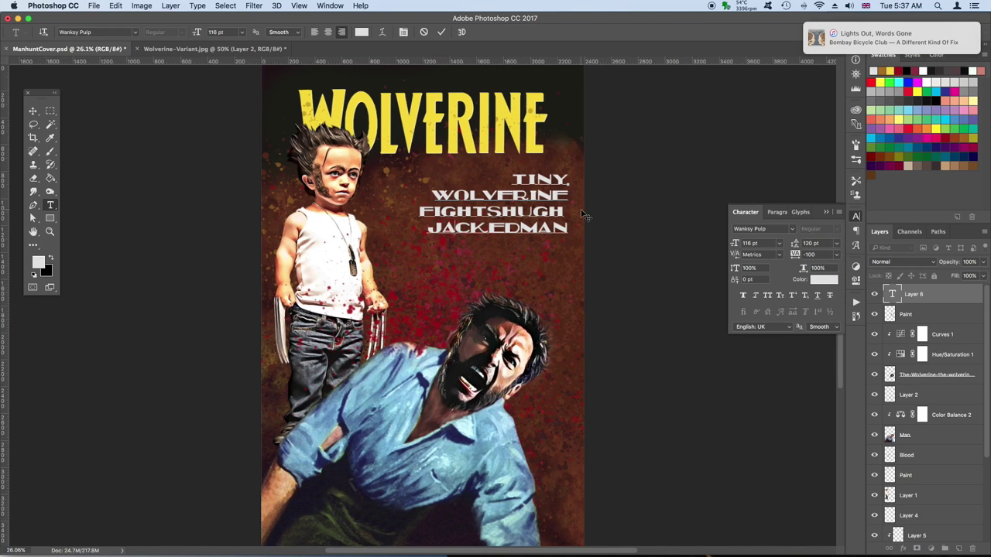
key("ctrl+Return")
Move the headline down-left, append '!', tighten N! tracking to -100, and nudge it up.
left_click_drag(568, 228, 552, 248)
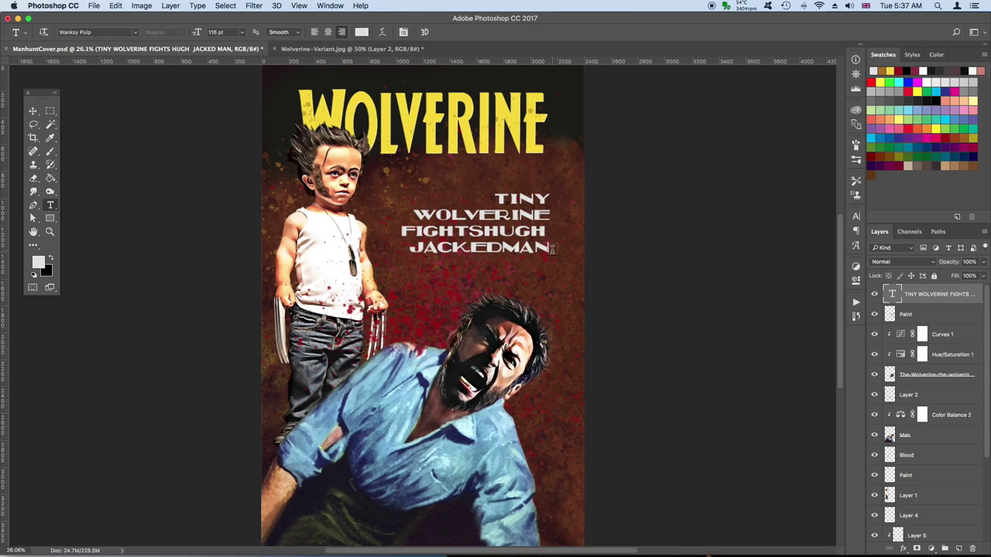
left_click(551, 248)
type("!")
left_click(855, 216)
left_click(836, 253)
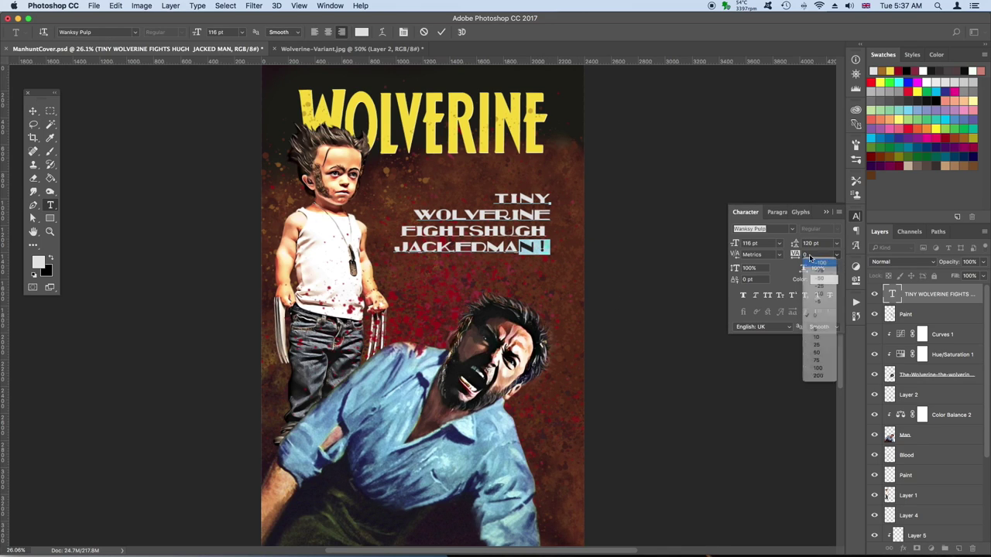
key("ctrl+Return")
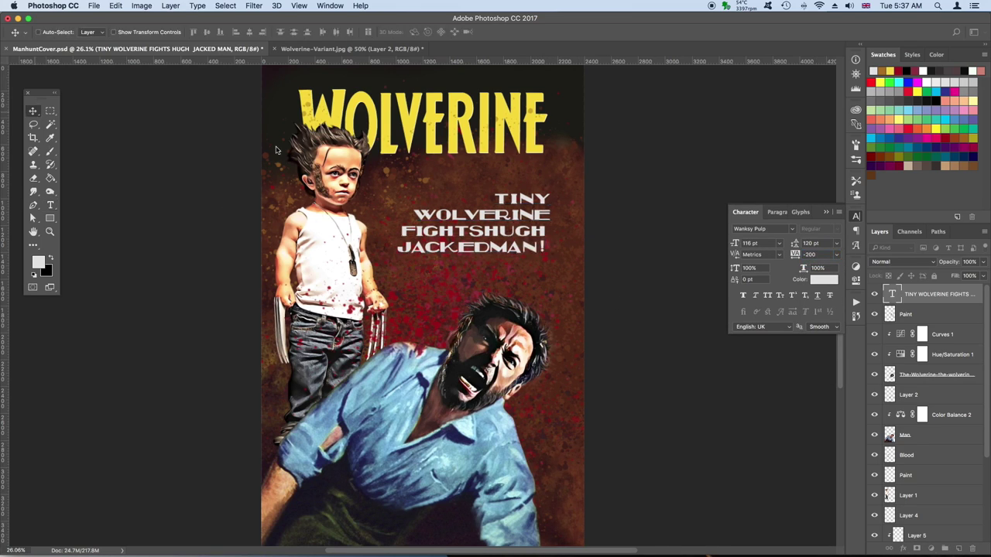
left_click(831, 201)
left_click_drag(532, 226, 534, 218)
Shift the WOLVERINE title layer right and recolour the headline tan.
right_click(534, 121)
left_click(557, 126)
left_click_drag(528, 144, 545, 143)
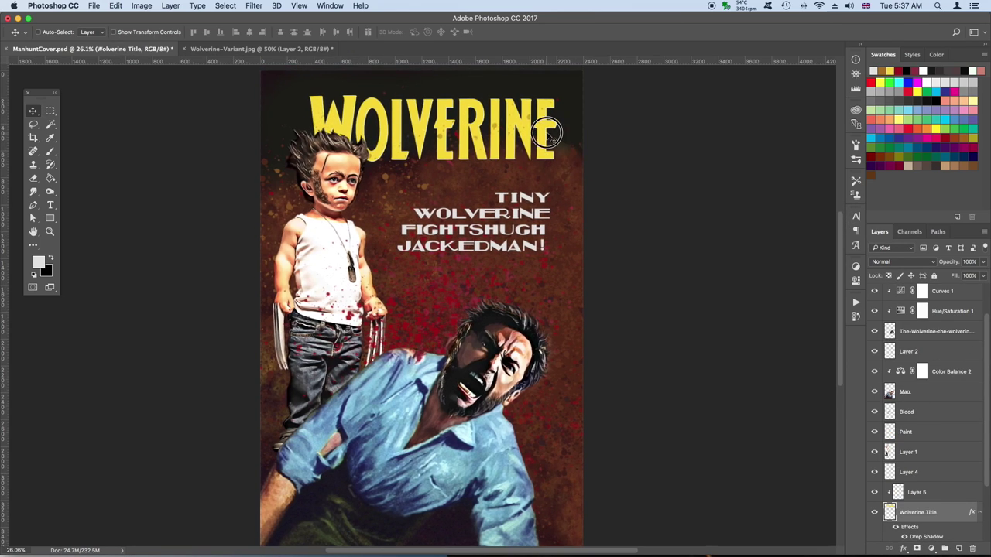
key("t")
key("Return")
left_click(916, 165)
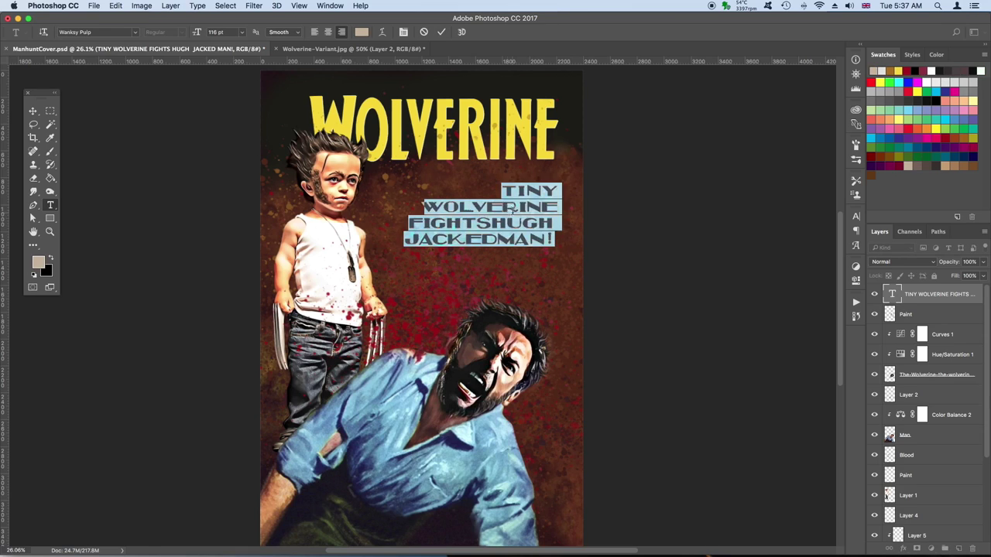
key("ctrl+Return")
key("v")
Recolour the headline pale cream and select the kid's paint layers for merging.
double_click(534, 209)
left_click(347, 32)
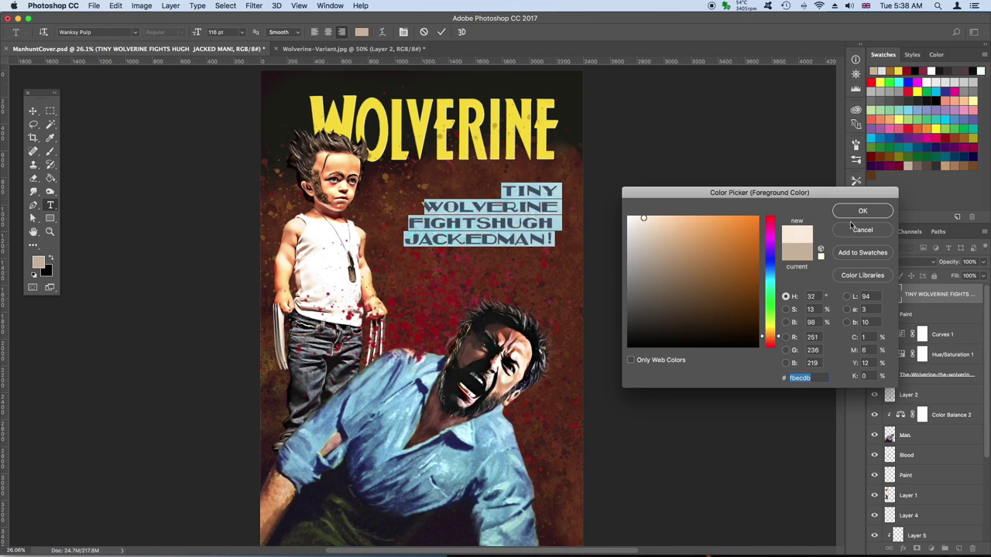
left_click(862, 210)
key("ctrl+Return")
left_click(940, 475)
Merge the Paint and Layer 1 layers and add a clipped Curves adjustment darkening the kid.
right_click(940, 474)
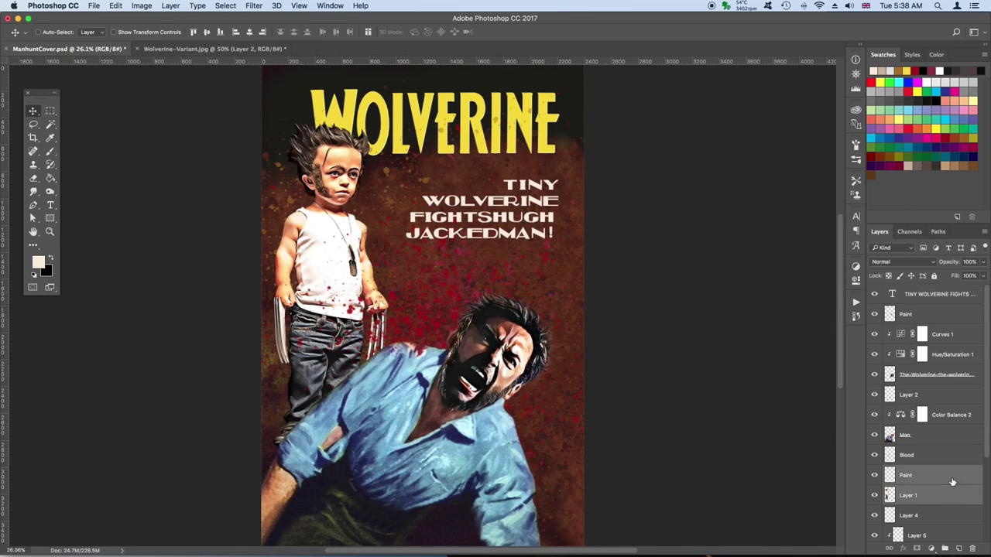
left_click(836, 245)
left_click(931, 548)
left_click(928, 465)
left_click(900, 474)
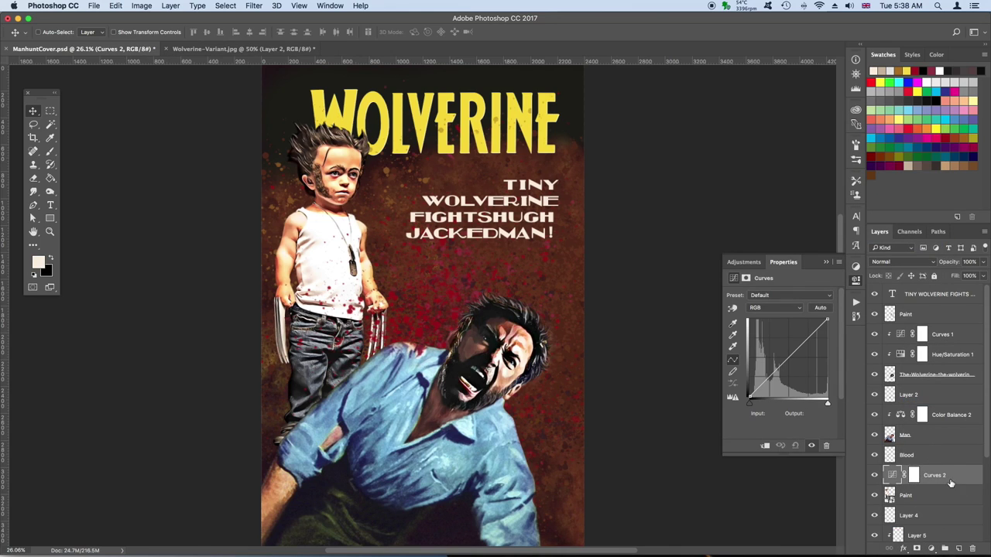
left_click(765, 445)
left_click(808, 341)
left_click_drag(775, 372, 774, 373)
Add Hue/Saturation and a clipped Color Balance warming the kid's midtones and shadows toward red.
left_click(906, 495)
left_click(930, 548)
left_click(940, 434)
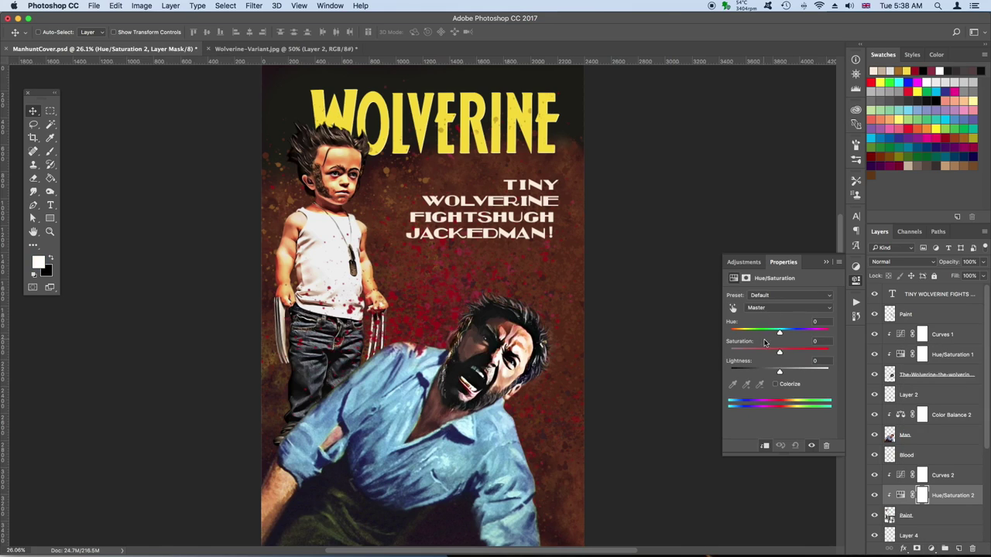
left_click(931, 548)
left_click(925, 471)
left_click_drag(766, 317, 770, 320)
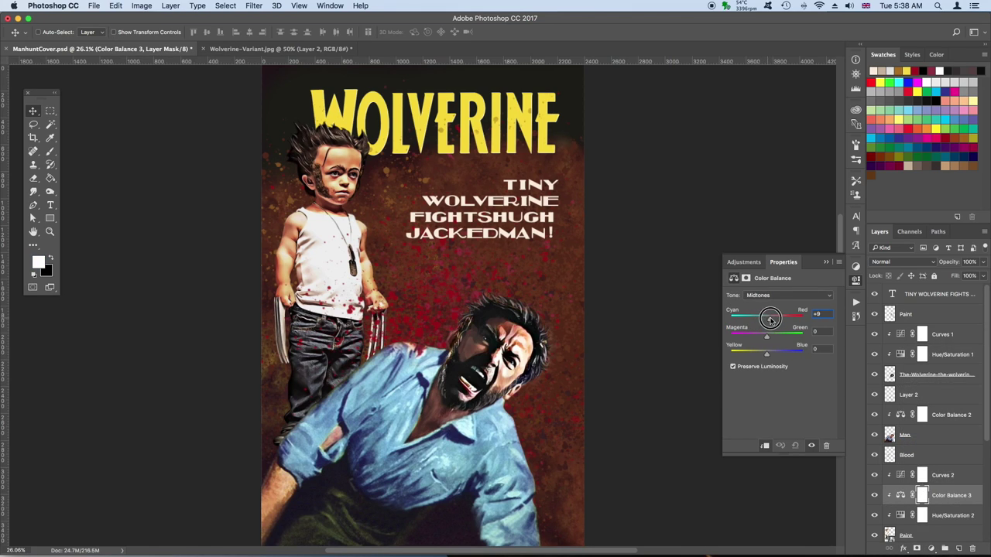
left_click(788, 295)
left_click(759, 284)
left_click_drag(765, 319, 768, 319)
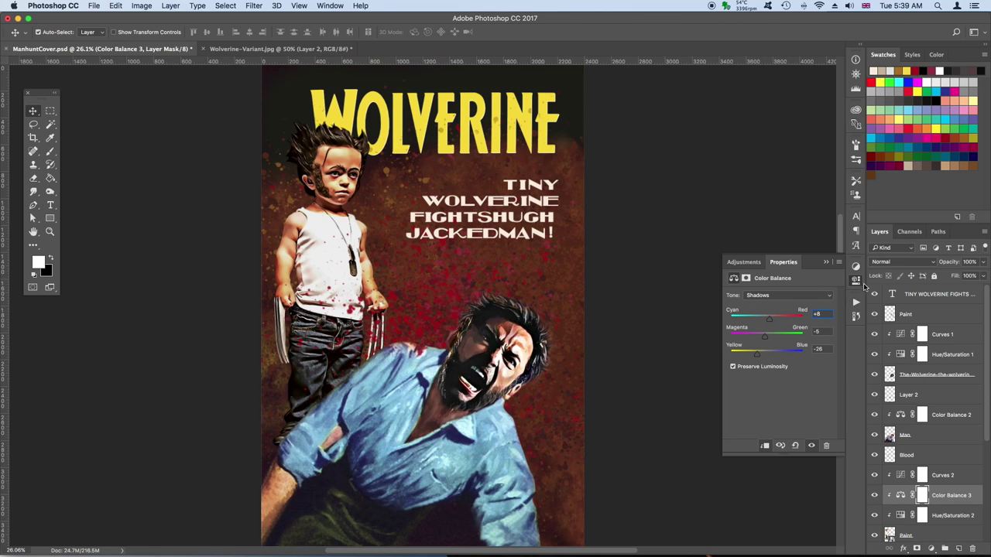
left_click(856, 280)
Invert the Curves 2 mask and paint the curve effect onto the kid's jeans with a soft round brush.
left_click(901, 475)
key("ctrl+i")
key("b")
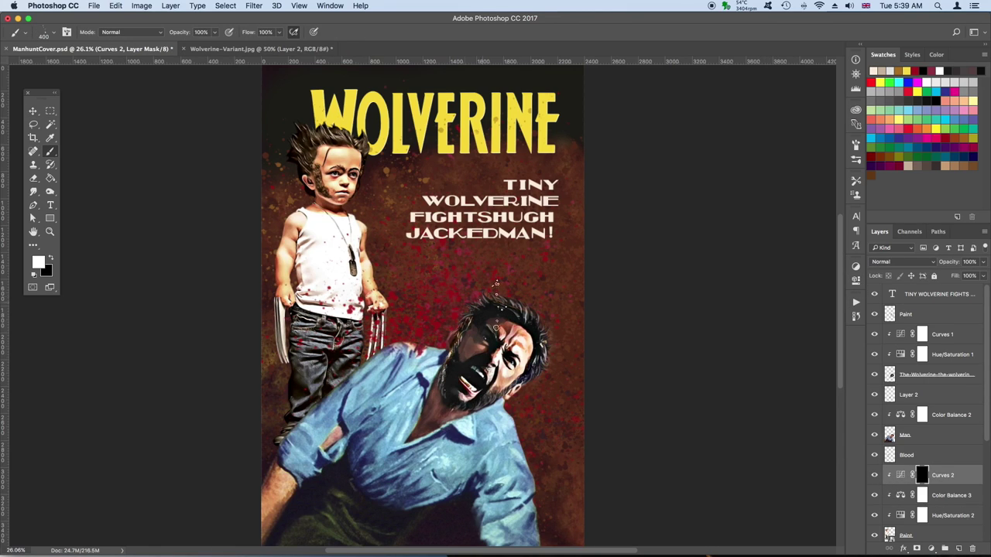
left_click(52, 31)
double_click(31, 127)
left_click_drag(294, 325, 337, 372)
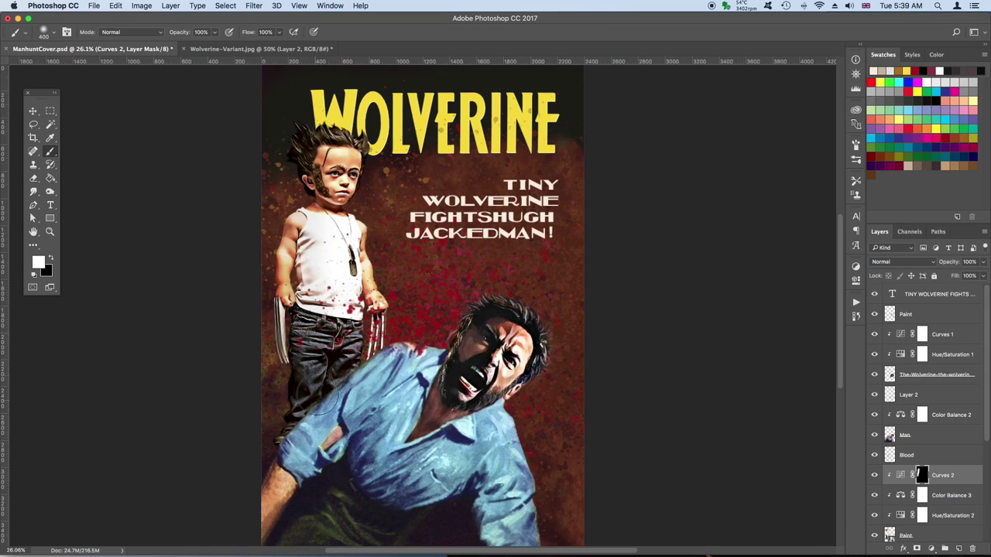
key("x")
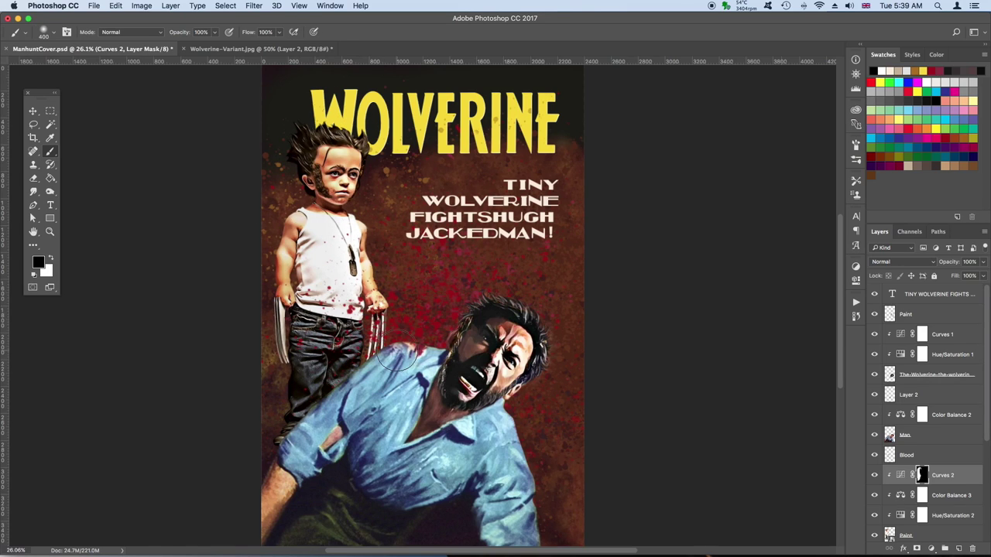
Add an Exposure adjustment above Color Balance 3 and paint its brightening onto the kid.
left_click(950, 495)
left_click(931, 548)
left_click(929, 411)
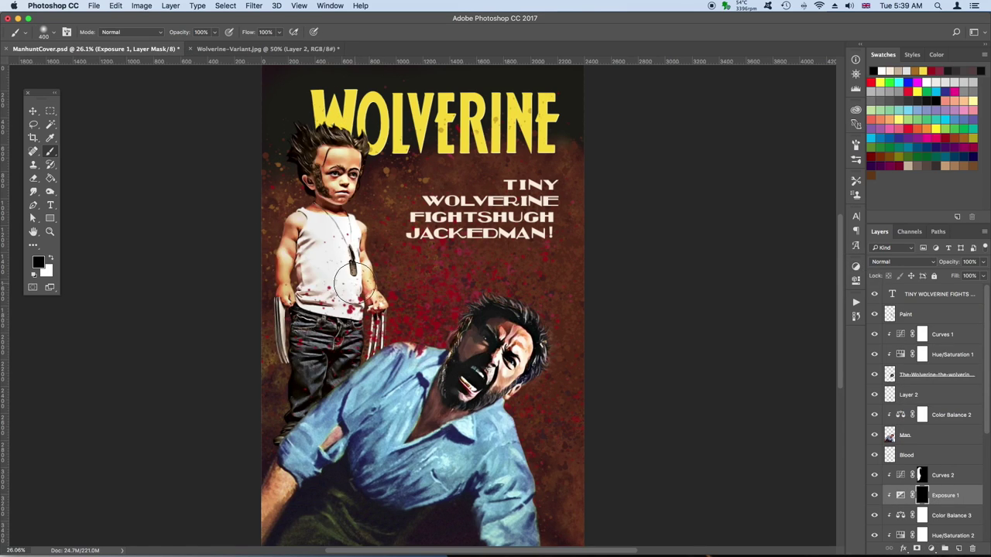
mouse_move(380, 158)
left_mouse_down()
mouse_move(349, 232)
mouse_move(341, 310)
left_mouse_up()
key("bracketright")
key("bracketright")
key("bracketright")
left_click(943, 439)
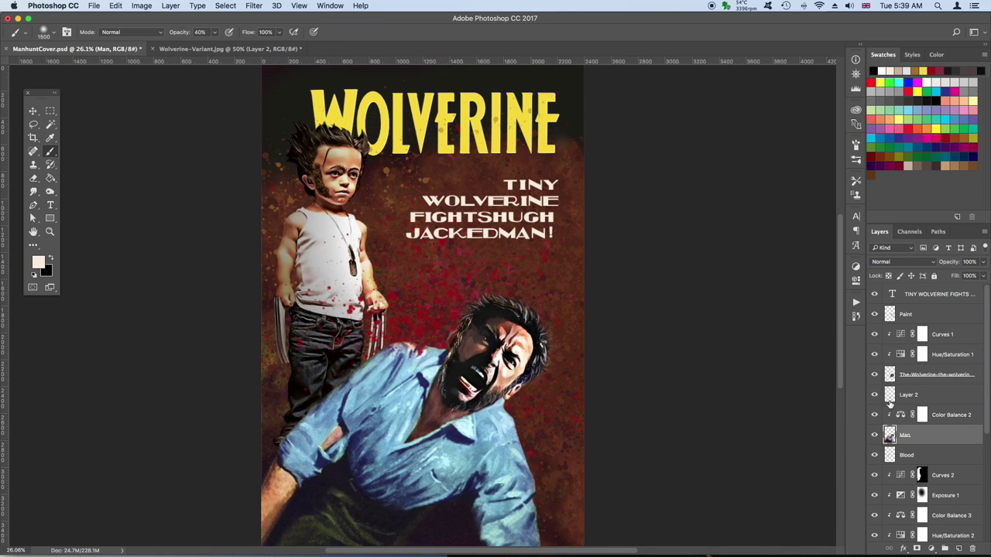
Convert the man's layers, Man through Paint, into one Wolverine smart object.
left_click(952, 314, "shift")
right_click(960, 314)
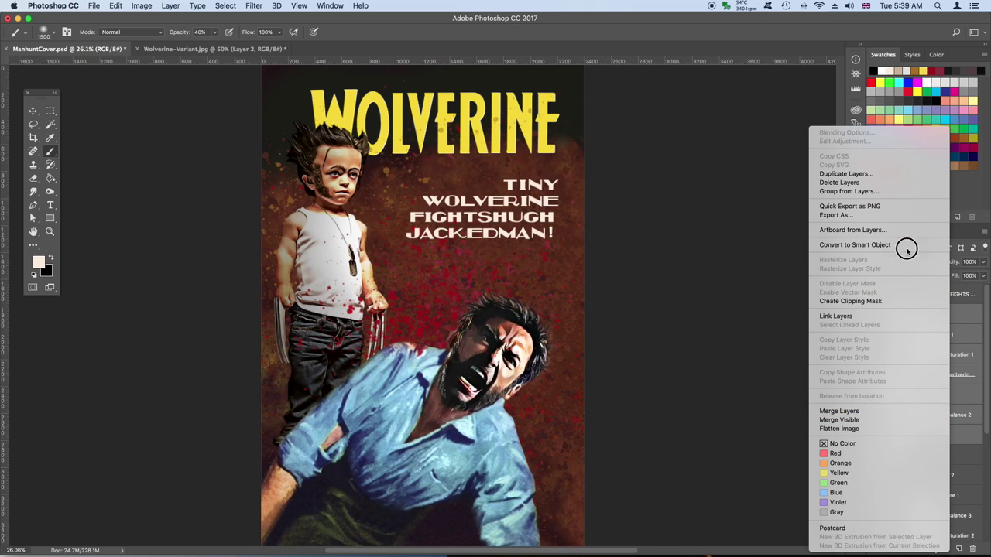
left_click(906, 248)
left_click(922, 315)
Add a Curves adjustment above Wolverine and bend it to adjust the man's tones.
left_click(930, 548)
left_click(955, 401)
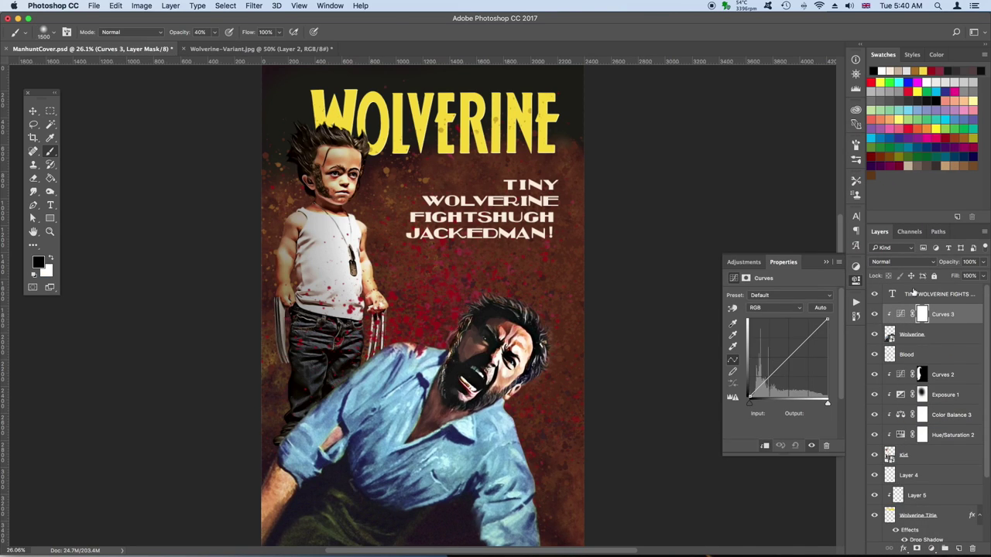
left_click_drag(788, 358, 812, 337)
left_click_drag(770, 379, 775, 377)
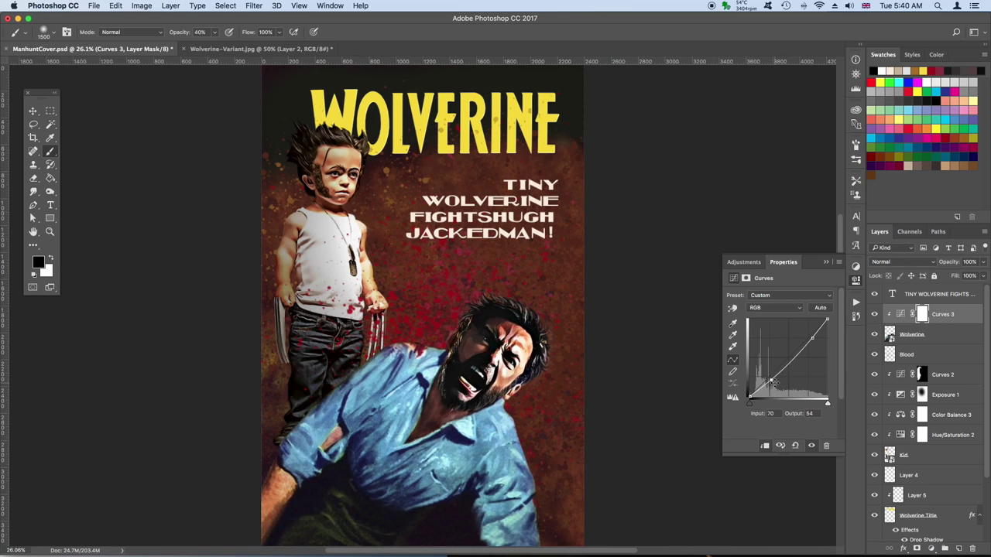
Add a clipped Color Balance above Wolverine, pushing midtones toward blue and adjusting shadows.
left_click(921, 334)
left_click(930, 548)
left_click(940, 439)
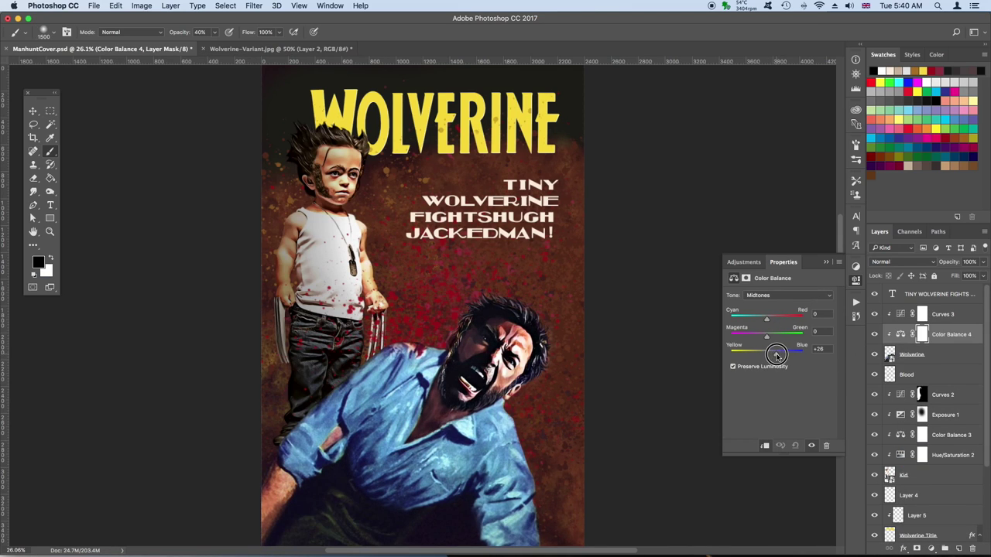
left_click(786, 295)
left_click(774, 285)
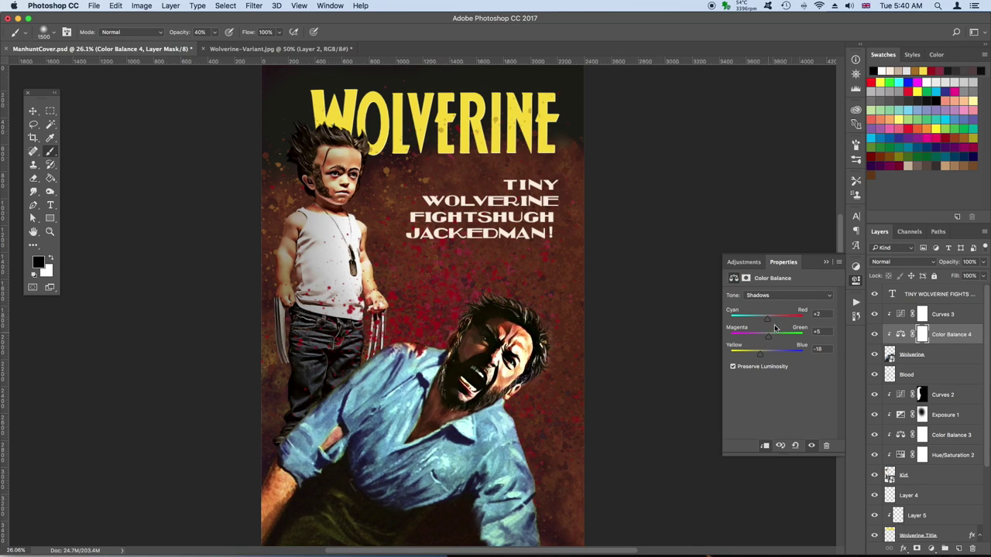
left_click(855, 278)
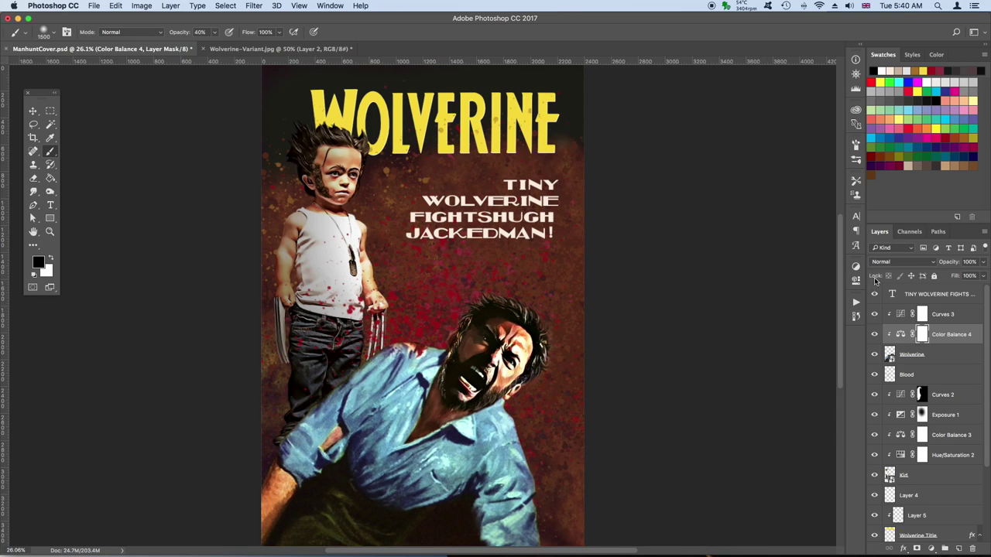
left_click(936, 294)
Scale the tagline text down toward the upper right with Free Transform.
key("v")
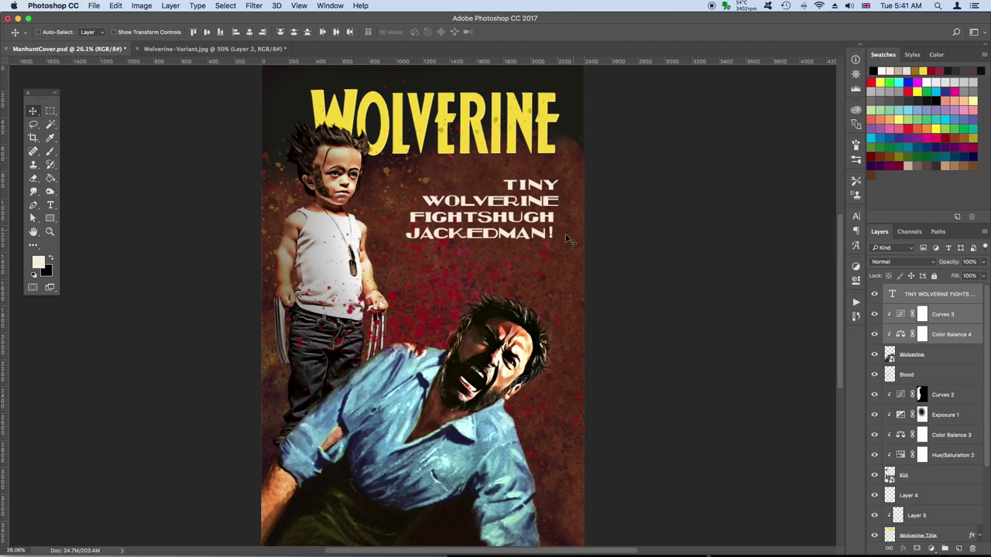
key("ctrl+t")
left_click_drag(405, 242, 446, 229)
key("Return")
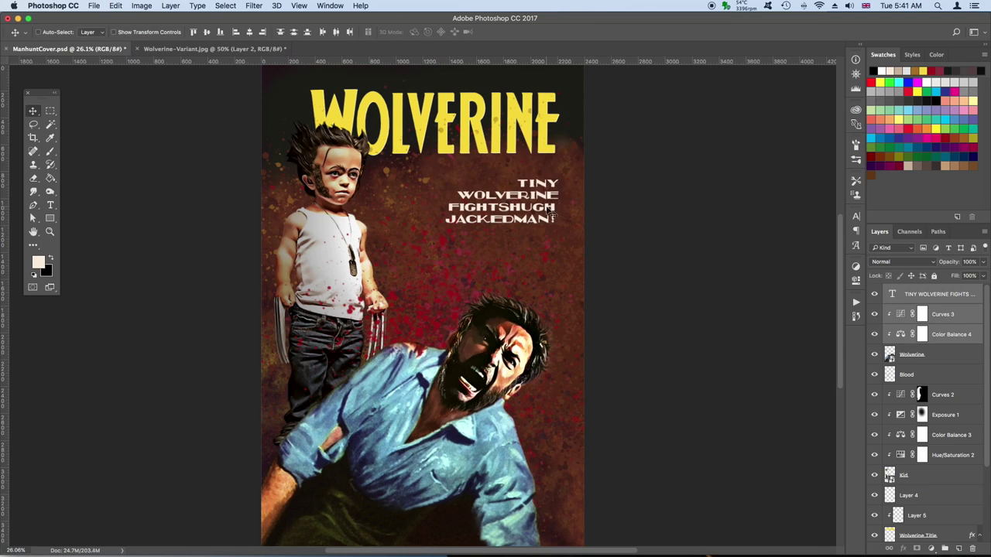
Drag the PsB Logo from Libraries onto the cover and move it to the lower-right corner.
left_click(856, 109)
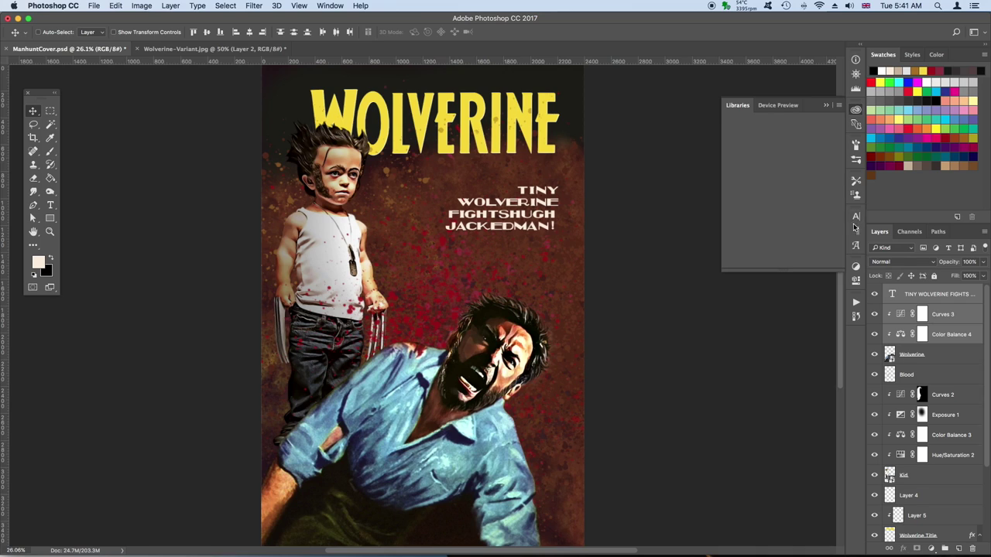
mouse_move(739, 132)
left_mouse_down()
mouse_move(509, 244)
mouse_move(545, 277)
mouse_move(350, 253)
mouse_move(547, 515)
left_mouse_up()
key("Return")
key("b")
key("v")
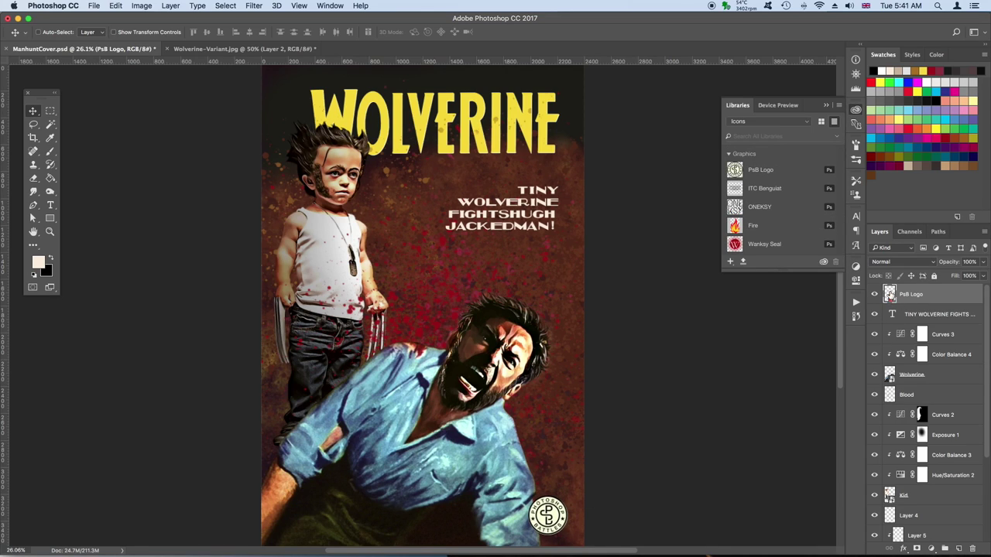
Open the PsB logo graphic for editing, then close it and return to the cover.
double_click(890, 296)
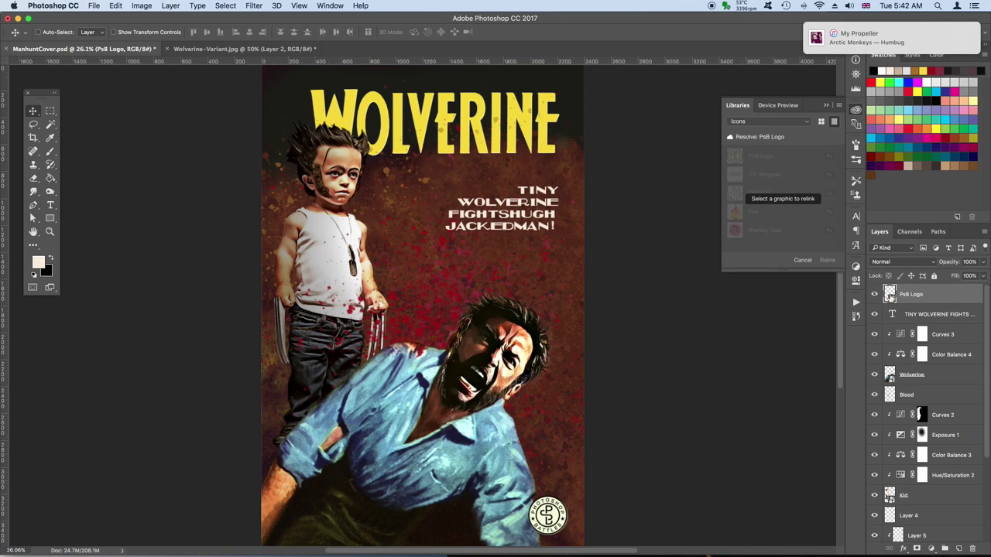
double_click(740, 171)
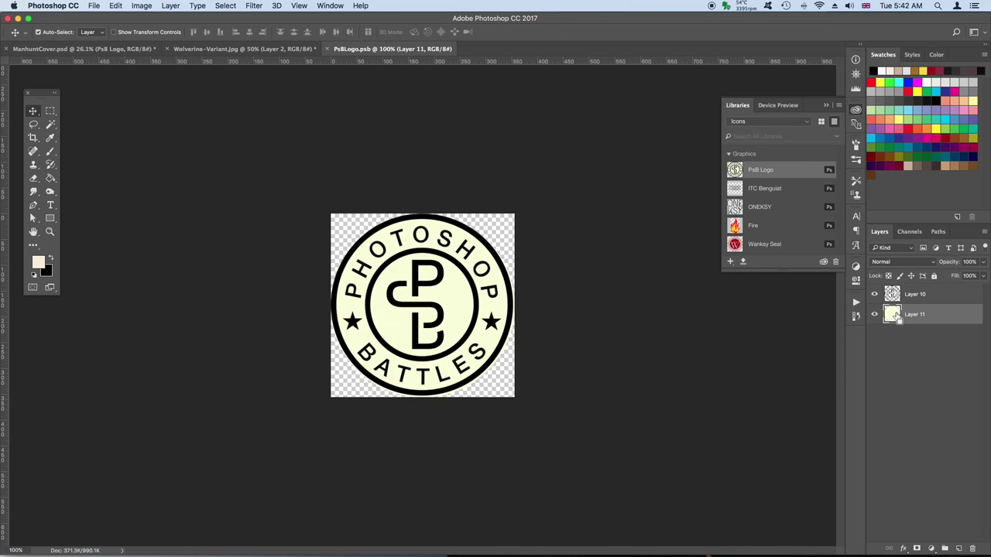
key("g")
key("ctrl+w")
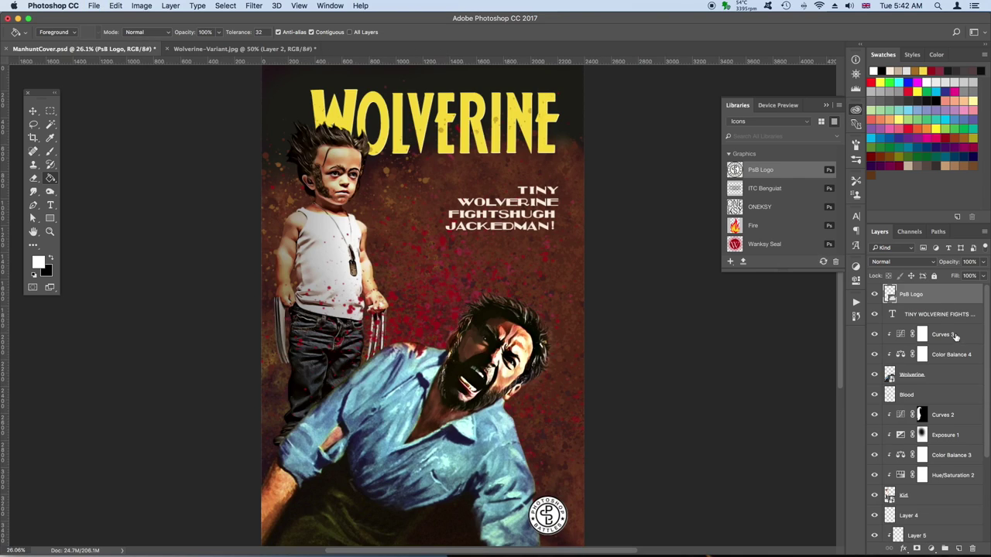
In Wolverine-Variant.jpg, trace the MARVEL corner box with a Pen path.
left_click(826, 104)
key("ctrl+Tab")
key("m")
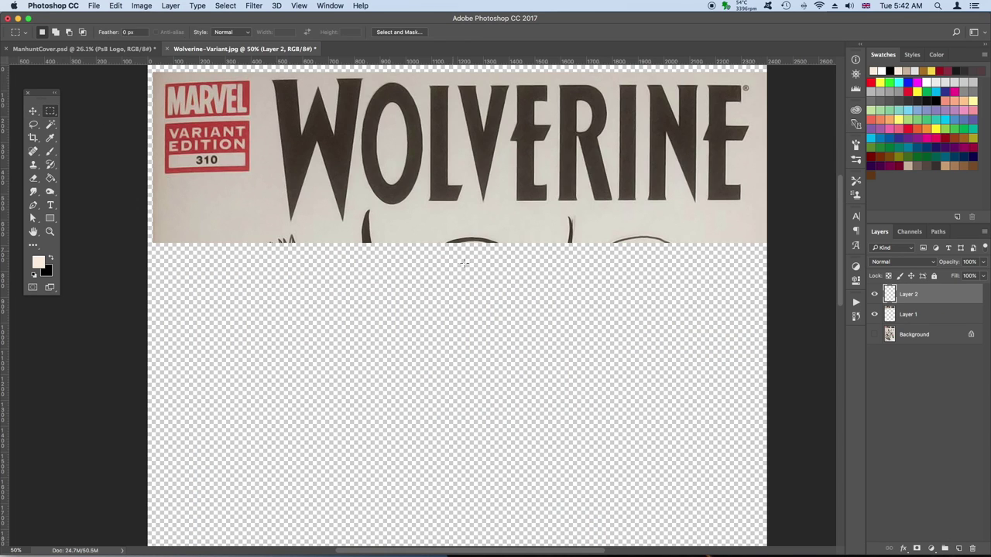
key("p")
key("ctrl+plus")
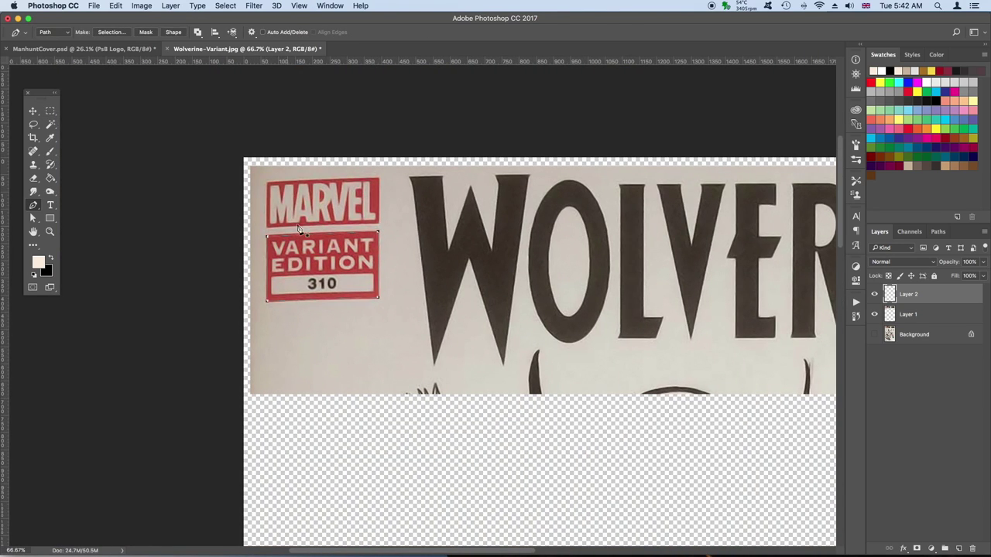
left_click(215, 32)
left_click(233, 94)
Turn the path into a selection, copy the box, and close the variant image unsaved.
right_click(355, 203)
left_click(387, 256)
key("Return")
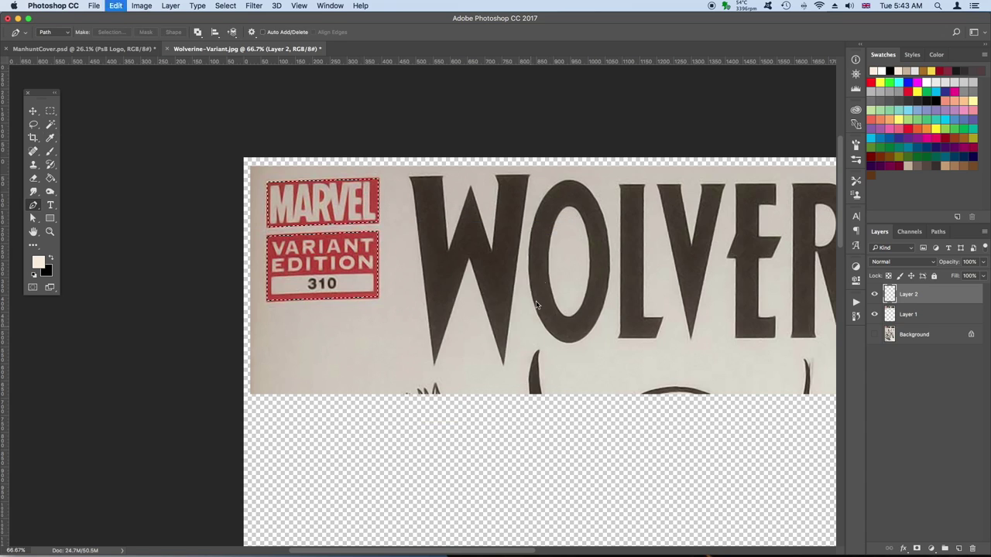
key("ctrl+w")
left_click(455, 193)
Paste the MARVEL box into the cover's top-left and warp its left edge downward.
key("ctrl+v")
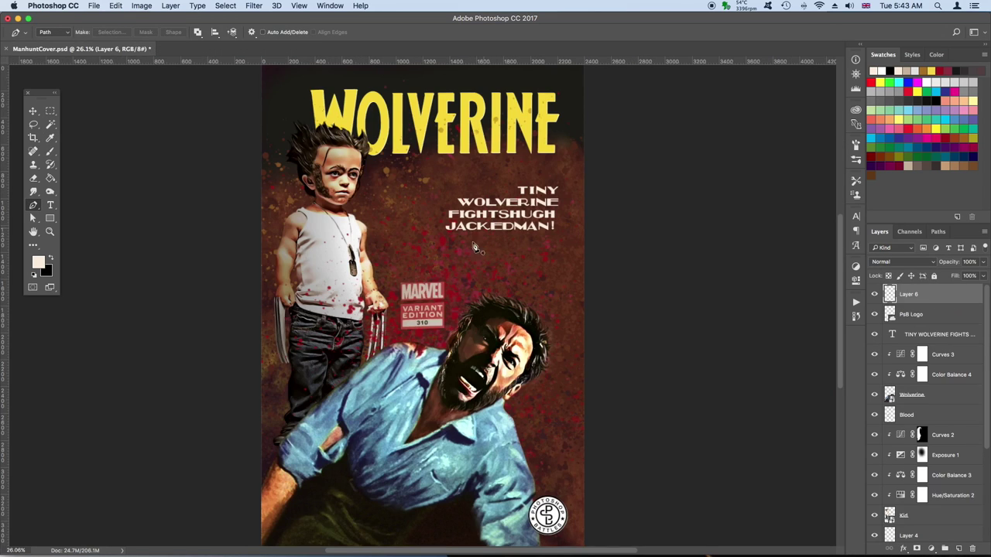
key("v")
left_click_drag(422, 308, 290, 37)
key("ctrl+plus")
key("ctrl+plus")
left_click(115, 5)
mouse_move(133, 235)
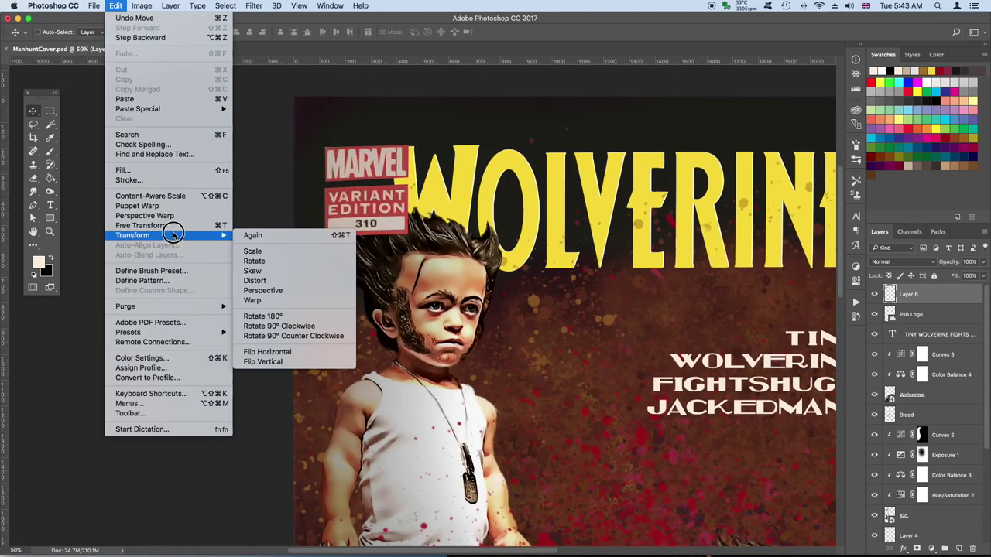
left_click(256, 280)
left_click(116, 5)
left_click(263, 311)
left_click_drag(327, 192, 324, 235)
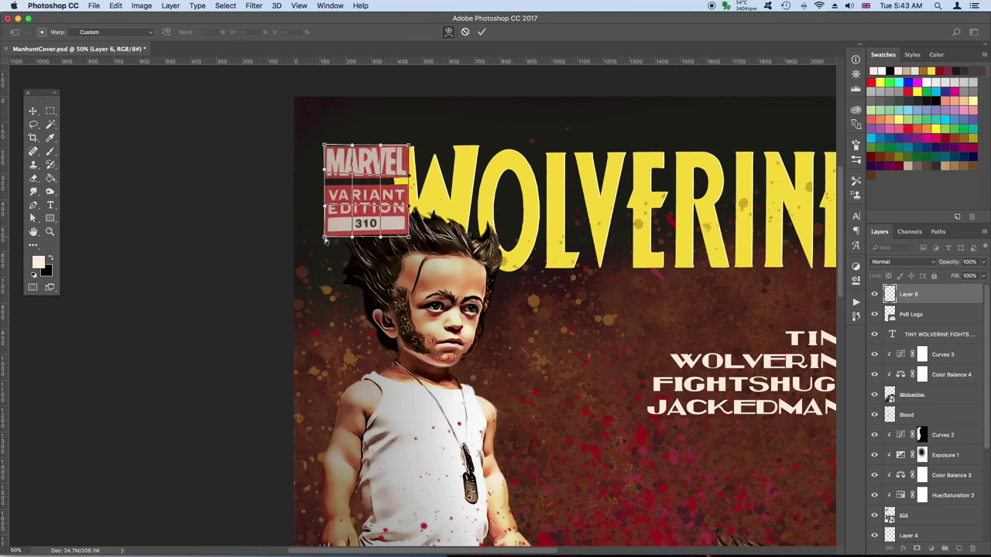
key("Return")
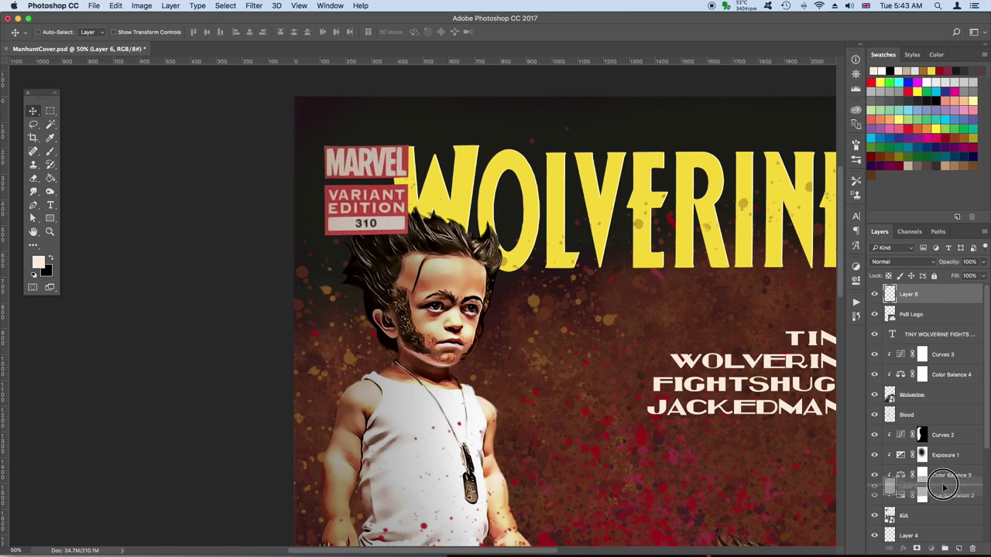
Move the MARVEL box layer below the Kid layer and select the Wolverine Title layer for resizing.
left_click_drag(908, 294, 906, 526)
key("ctrl+0")
scroll(880, 387, "down", 4)
left_click(890, 475, "ctrl")
left_click(898, 476)
key("ctrl+t")
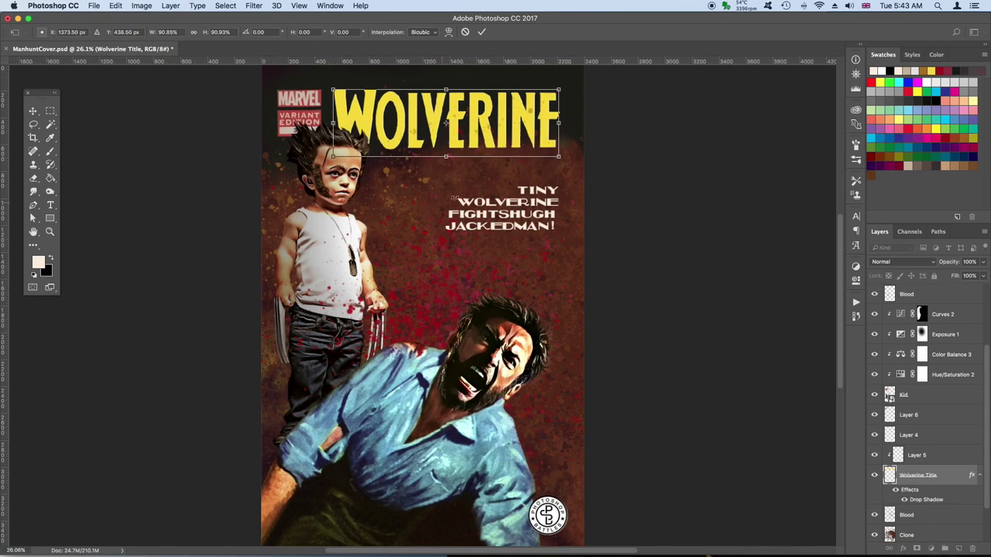
Commit the Wolverine Title transform and apply a transform to the MARVEL box.
key("Return")
left_click(302, 112, "ctrl")
key("ctrl+t")
key("Return")
scroll(363, 116, "up", 5)
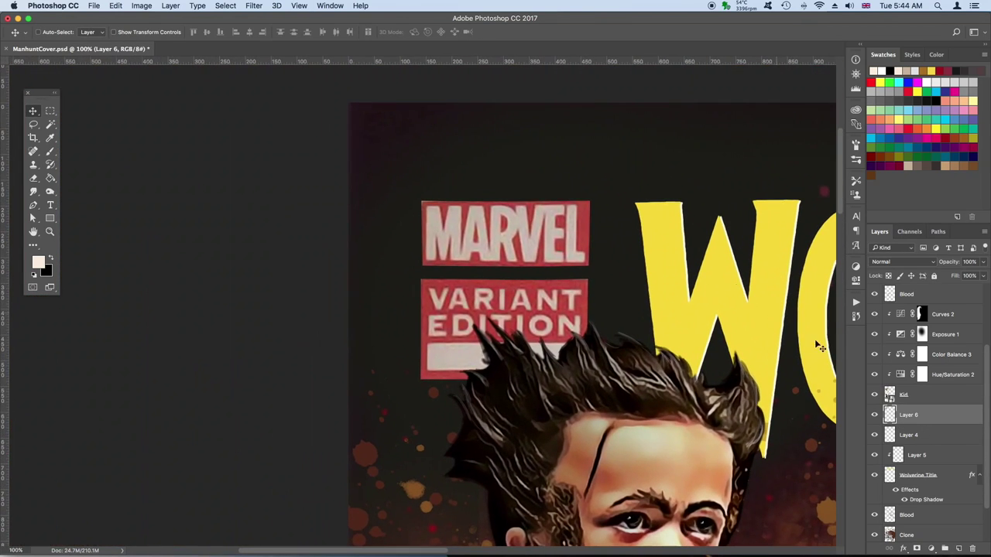
Pen a path left of the logo boxes, make it a selection, and clear stray area with the Marquee.
key("p")
key("ctrl+plus")
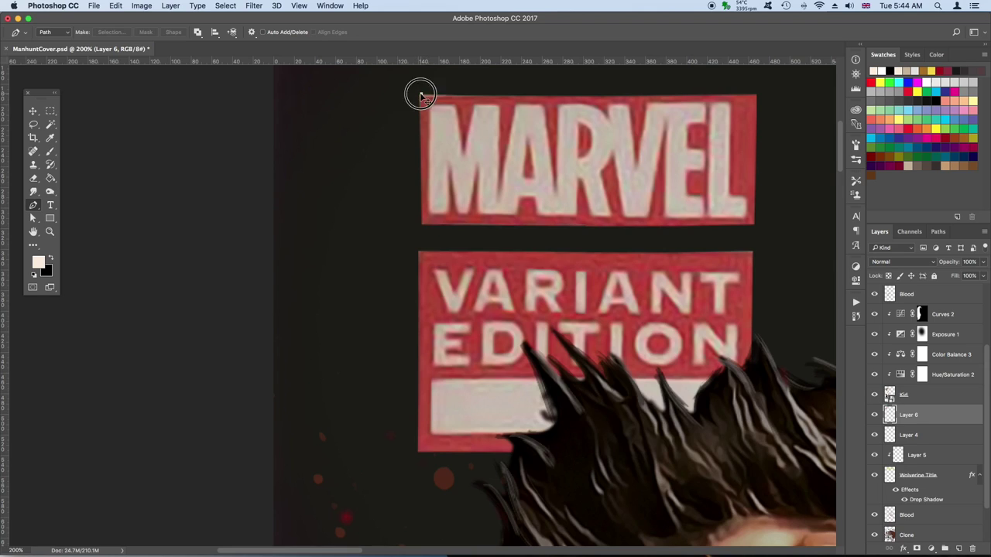
right_click(454, 115)
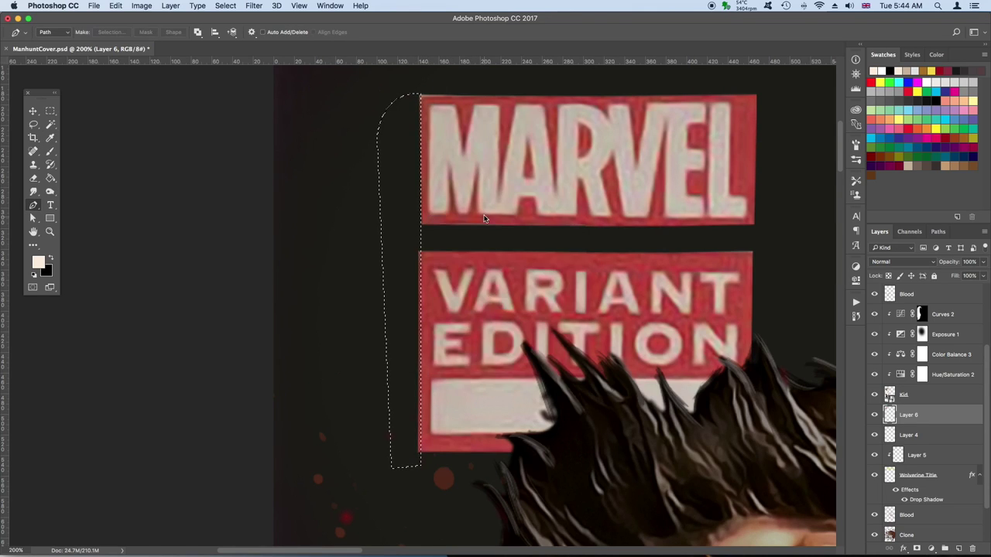
right_click(763, 98)
key("ctrl+d")
scroll(467, 213, "up", 3)
key("m")
left_click_drag(326, 150, 747, 217)
key("ctrl+d")
Load Layer 6 as a selection and paint its edges red with a size-20 brush.
left_click(890, 414, "ctrl")
key("b")
right_click(339, 159)
key("bracketleft")
key("bracketleft")
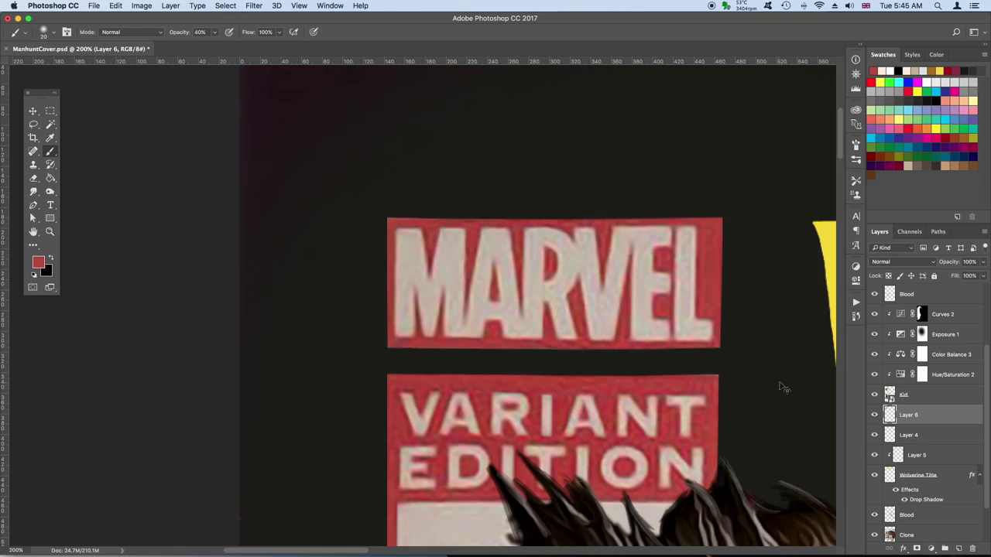
key("ctrl+0")
Move the TINY WOLVERINE headline text up slightly.
key("v")
right_click(547, 183)
left_click(588, 186)
left_click_drag(553, 232, 552, 211)
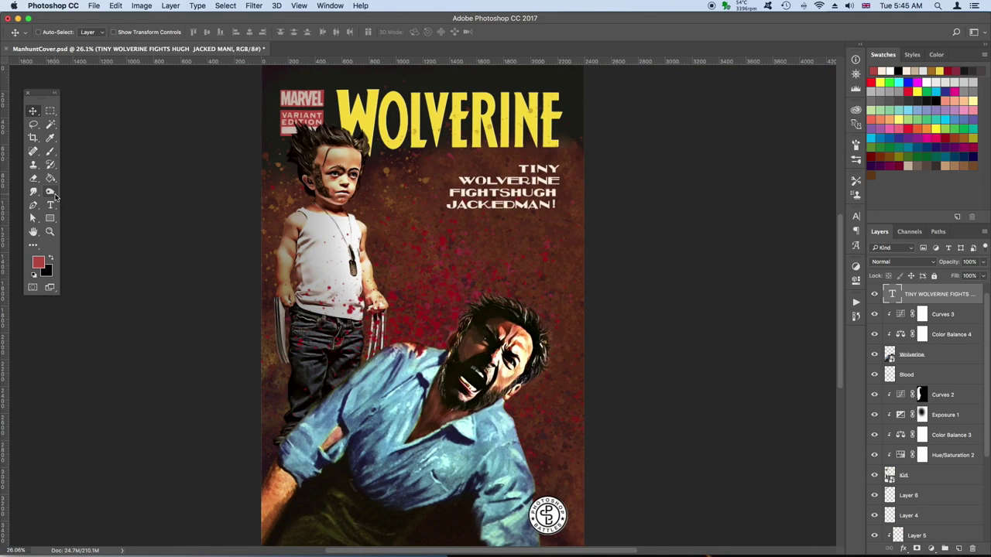
Scale the Wolverine figure to about 131%, rotate it about 6.8° counterclockwise, and reposition it.
key("ctrl+t")
left_click_drag(568, 286, 611, 229)
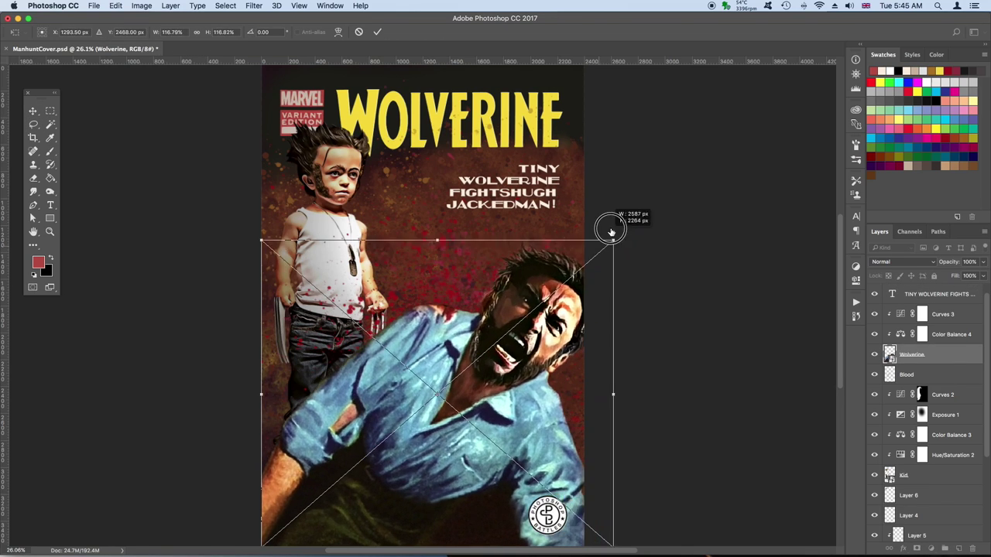
key("Return")
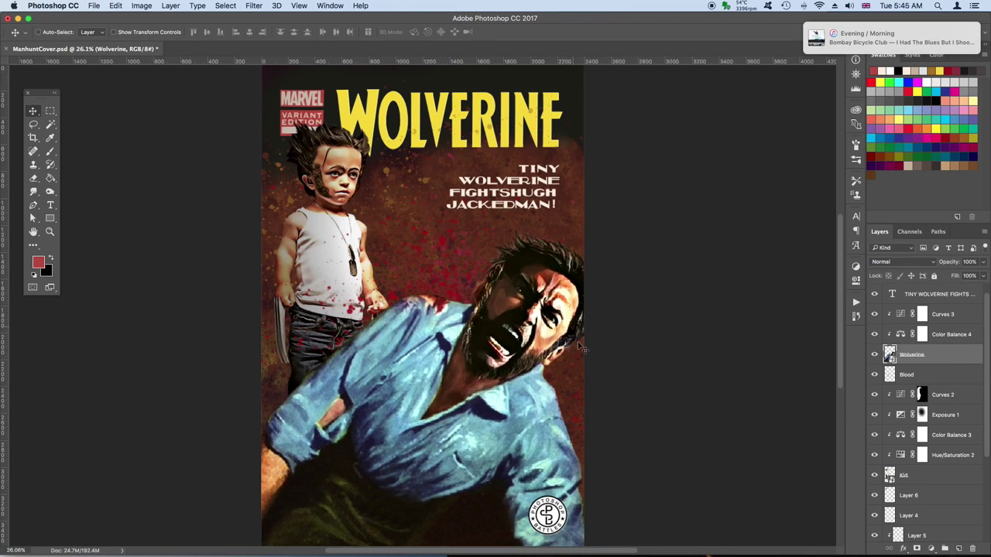
key("ctrl+t")
left_click_drag(712, 284, 590, 339)
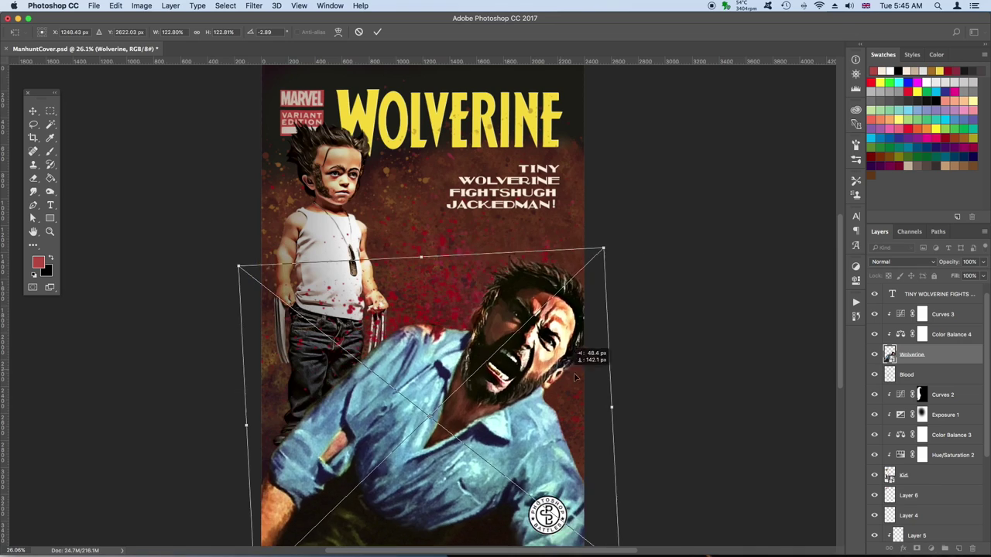
mouse_move(584, 245)
left_mouse_down()
mouse_move(602, 219)
mouse_move(635, 213)
left_mouse_up()
left_click_drag(558, 342, 563, 340)
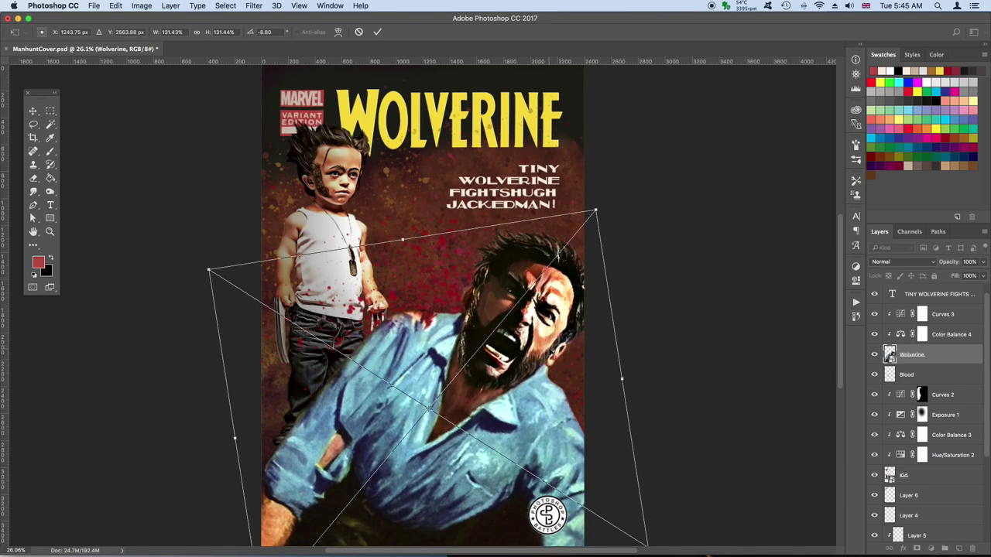
key("Return")
key("ctrl+shift+alt+n")
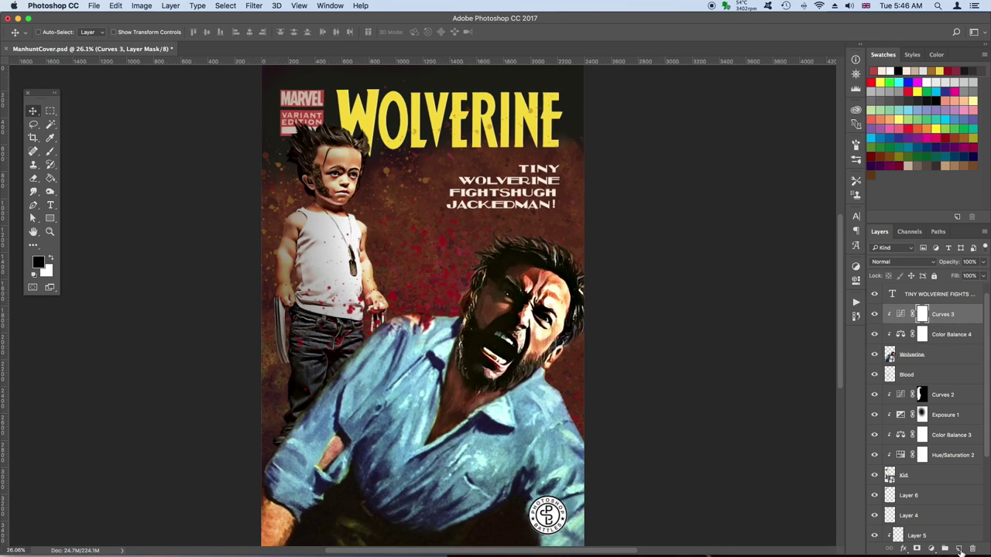
Paint sampled light blue, mint and deeper blue strokes along the shirt's shoulder edge.
key("b")
key("ctrl+plus")
key("ctrl+plus")
key("ctrl+plus")
key("ctrl+plus")
left_click(627, 346, "alt")
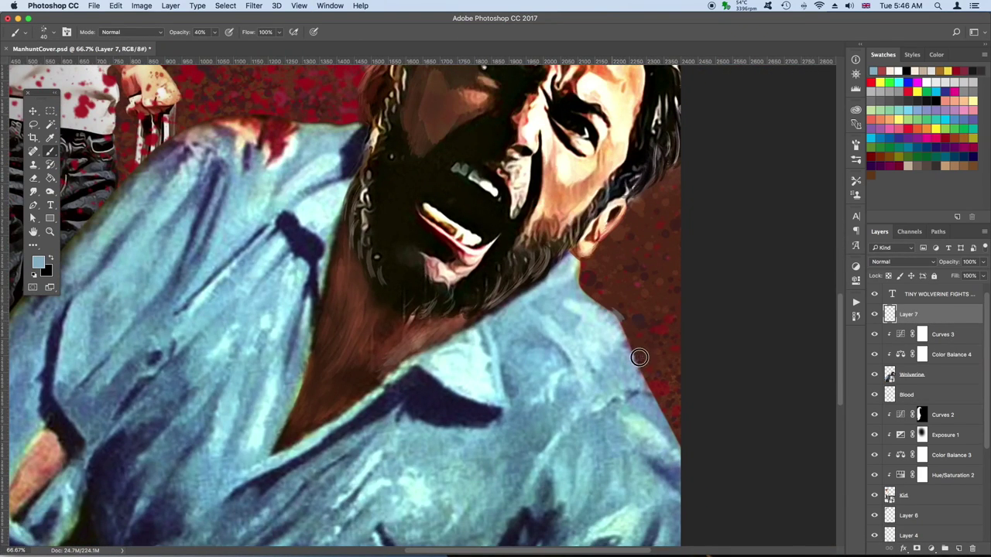
left_click_drag(614, 314, 666, 447)
left_click(655, 440, "alt")
left_click(636, 416, "alt")
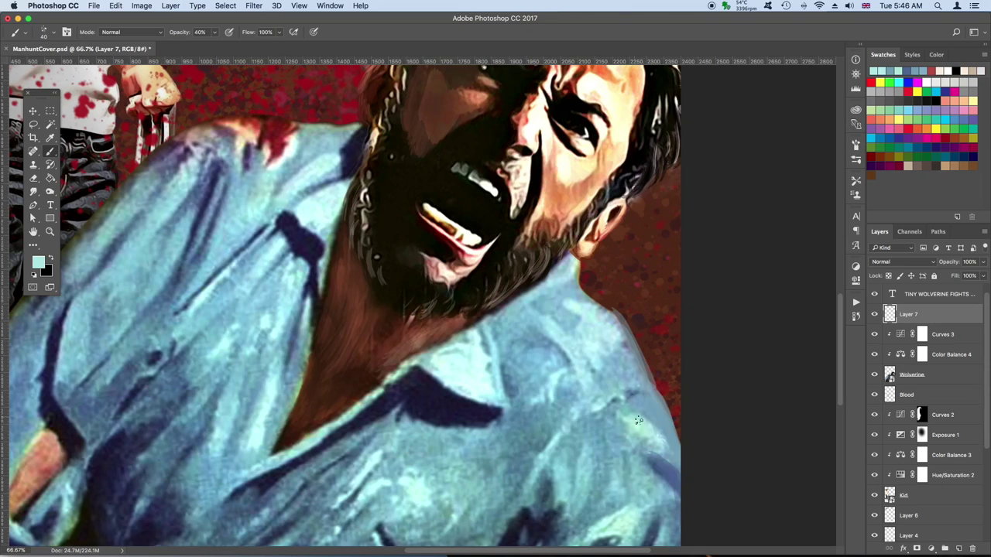
key("ctrl+plus")
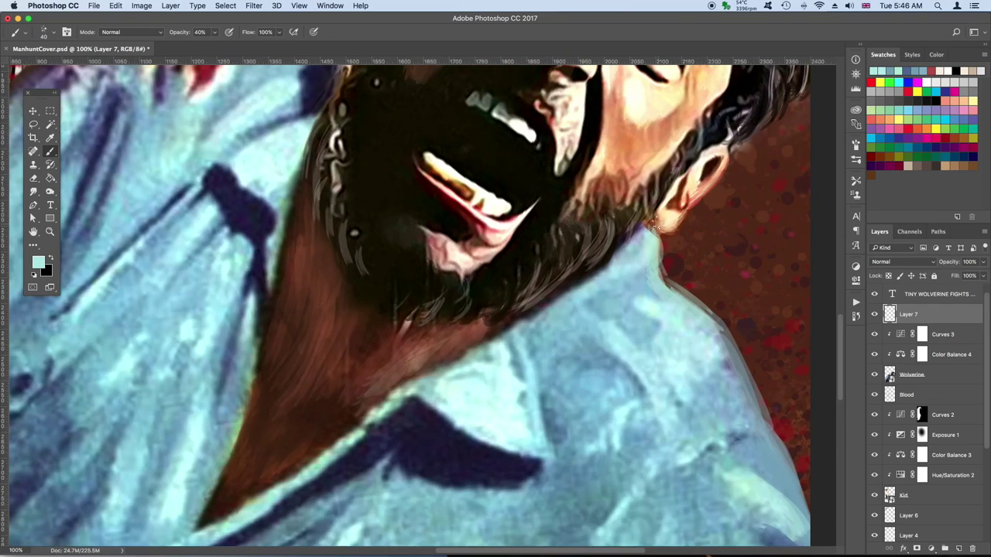
left_click(649, 288, "alt")
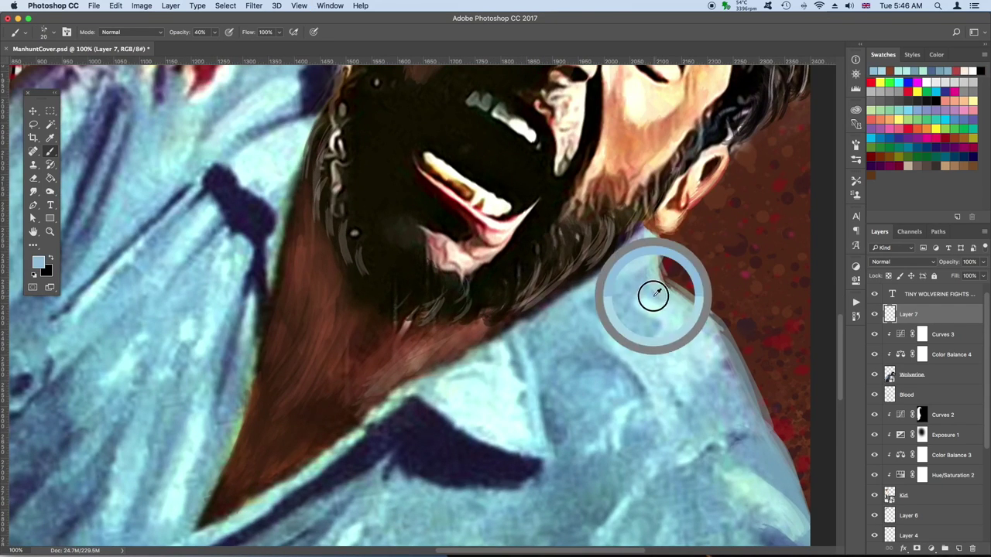
left_click_drag(695, 299, 764, 466)
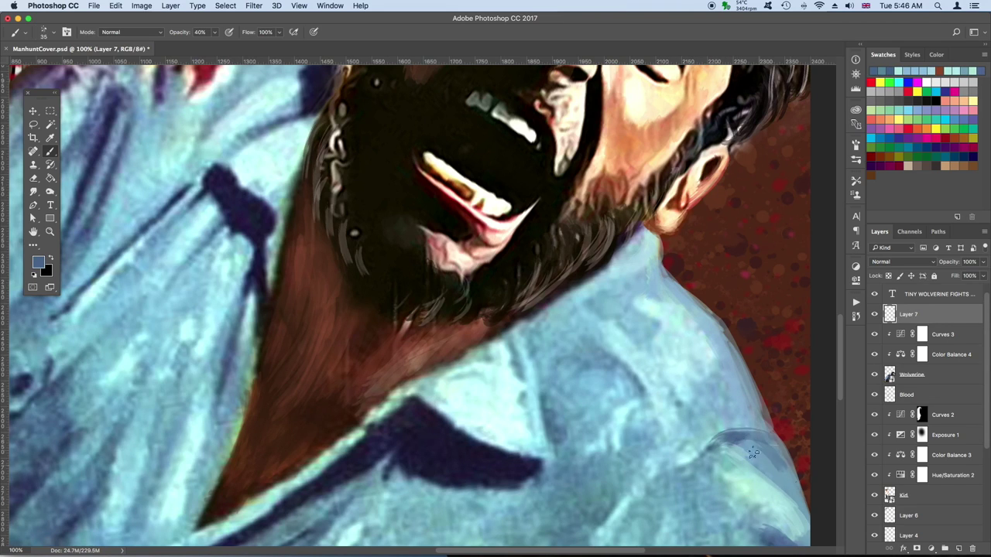
Paint dark purple, blue and light cyan strokes along the shirt's lower edge and sleeve.
scroll(696, 310, "up", 5)
scroll(697, 309, "left", 5)
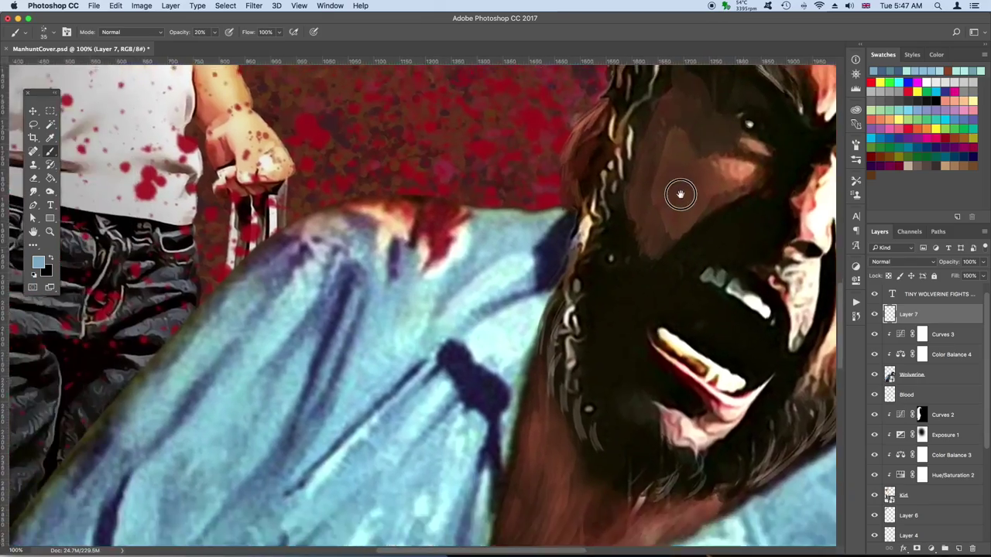
left_click(279, 255, "alt")
left_click_drag(207, 357, 372, 319)
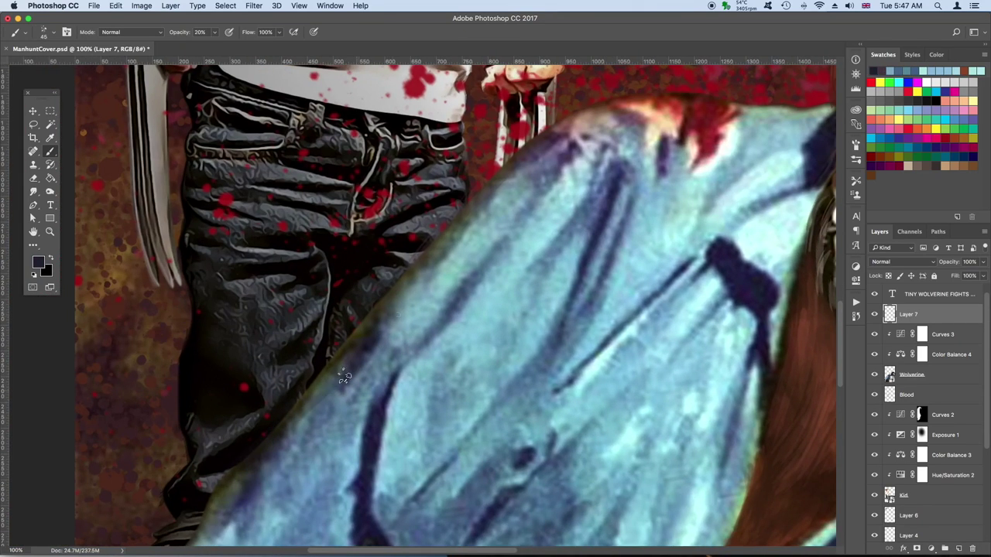
left_click_drag(517, 173, 259, 456)
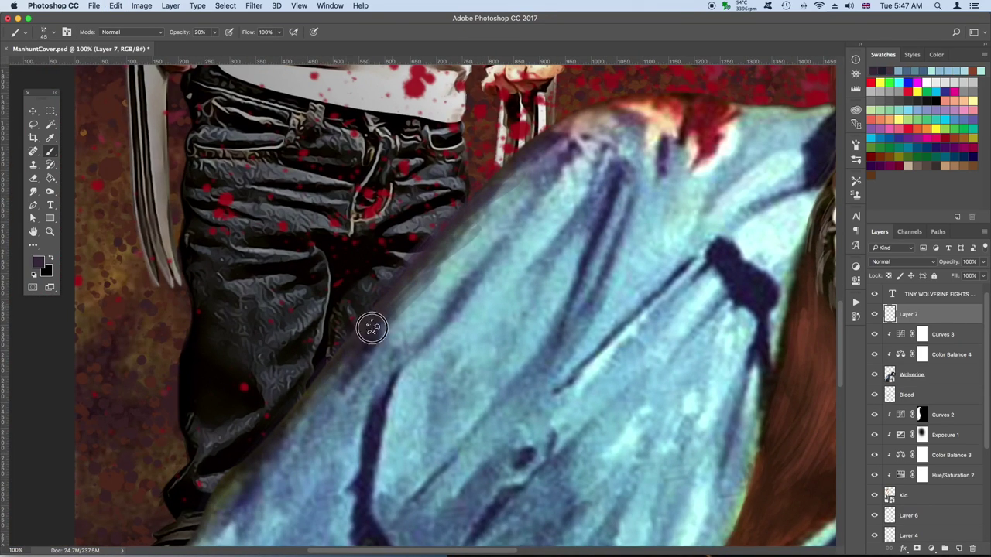
scroll(562, 162, "down", 3)
scroll(562, 162, "left", 3)
left_click(464, 247, "alt")
mouse_move(465, 247)
left_mouse_down()
mouse_move(341, 400)
mouse_move(327, 449)
left_mouse_up()
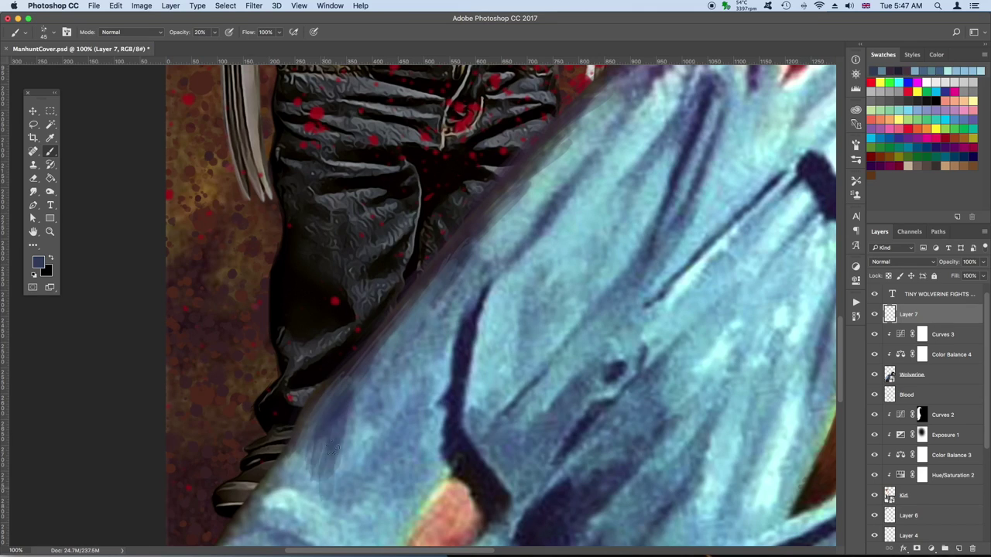
scroll(327, 449, "down", 3)
scroll(327, 449, "left", 3)
left_click(409, 327, "alt")
mouse_move(408, 328)
left_mouse_down()
mouse_move(373, 338)
mouse_move(329, 453)
left_mouse_up()
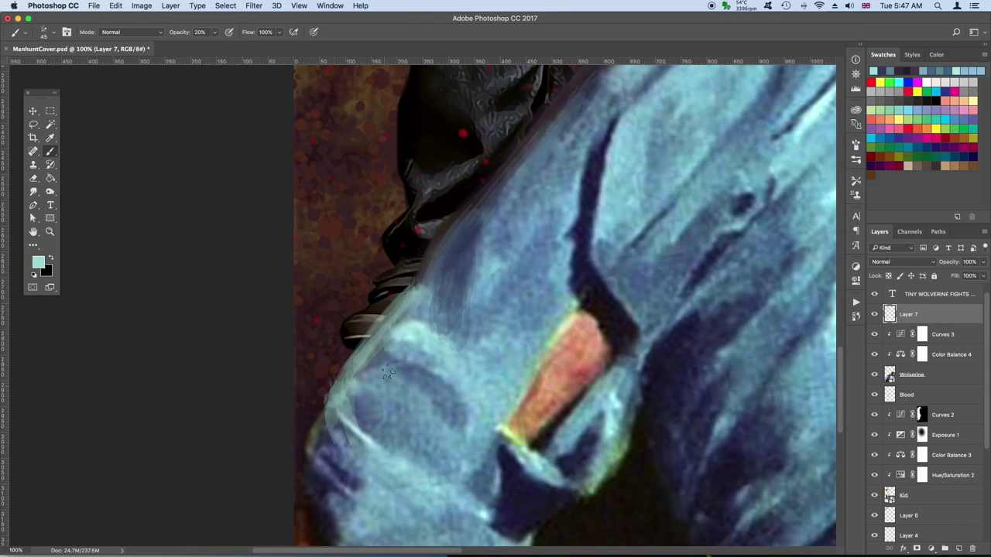
left_click(433, 364, "alt")
left_click_drag(433, 364, 441, 325)
left_click(314, 465, "alt")
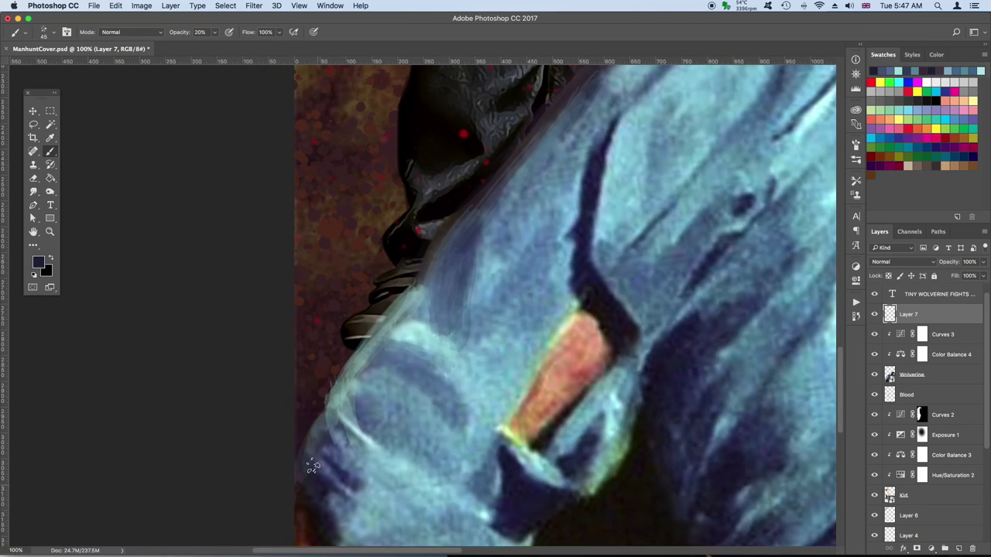
Enlarge the brush to 45, lightly repaint the shirt edge, and sample grey and blood red.
scroll(524, 252, "up", 3)
scroll(456, 323, "right", 2)
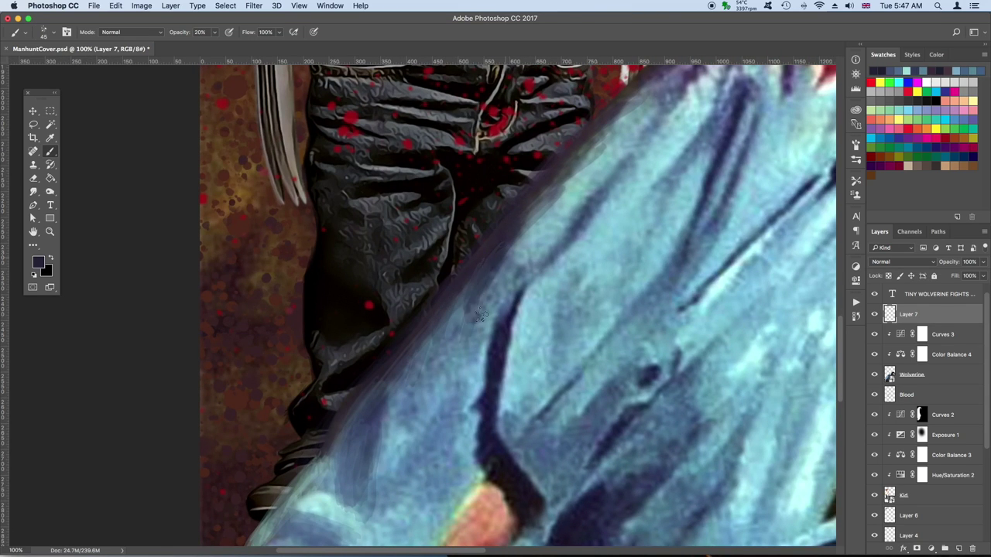
scroll(592, 202, "up", 5)
scroll(592, 201, "right", 3)
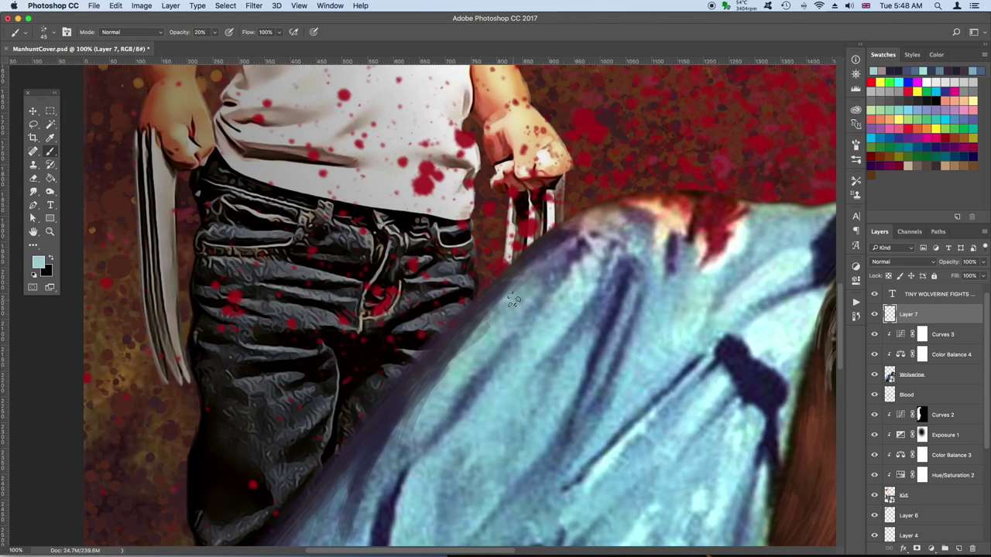
key("bracketright")
key("bracketright")
left_click_drag(416, 413, 534, 263)
left_click(670, 209, "alt")
left_click(708, 207, "alt")
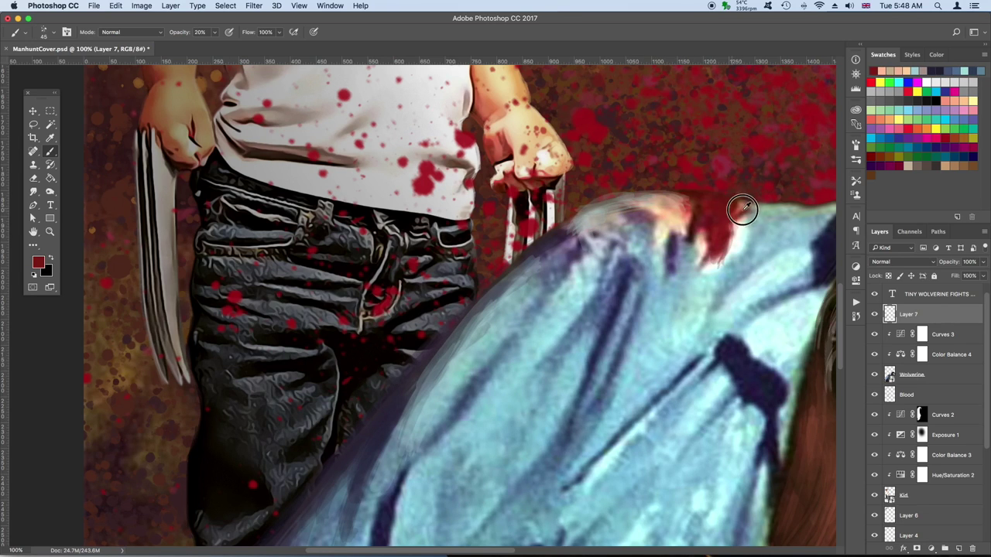
key("super+0")
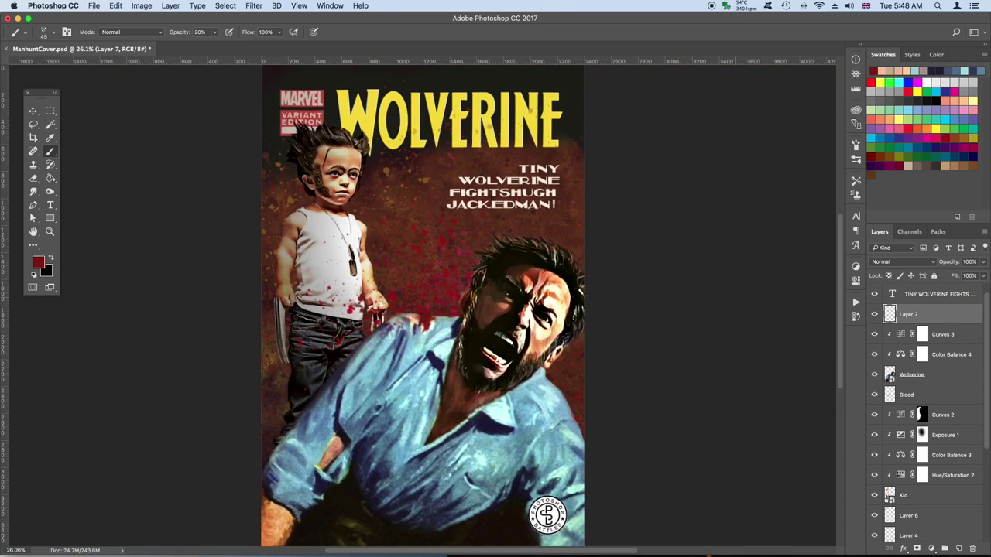
Save a JPEG copy of the cover as PsBattle-ManhuntCover.jpg.
key("super+shift+s")
key("Return")
key("super+shift+s")
left_click(504, 427)
left_click(533, 489)
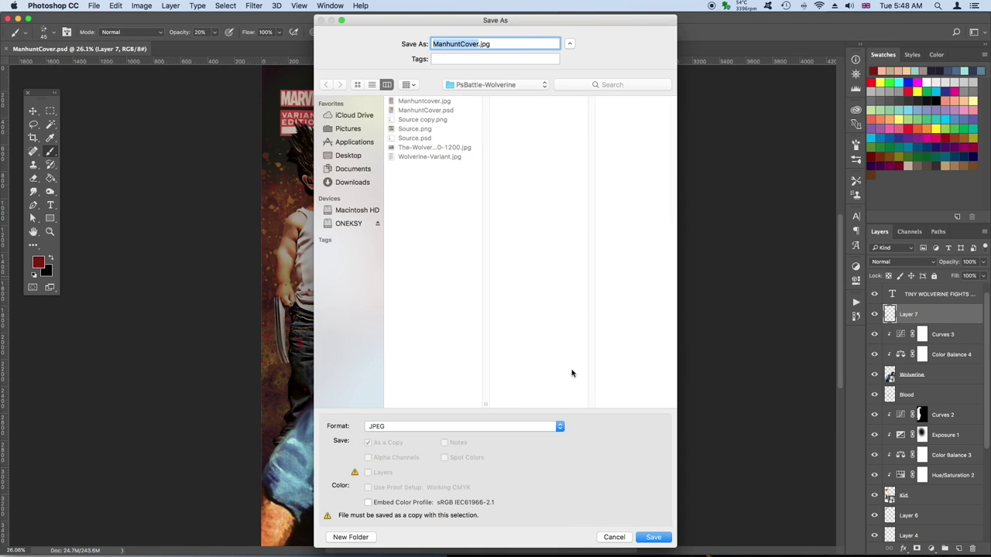
type("PsBattle-")
key("Return")
key("Return")
key("v")
Close the layered cover document and reopen PsBattle-ManhuntCover.jpg in Photoshop.
key("super+w")
left_click(54, 537)
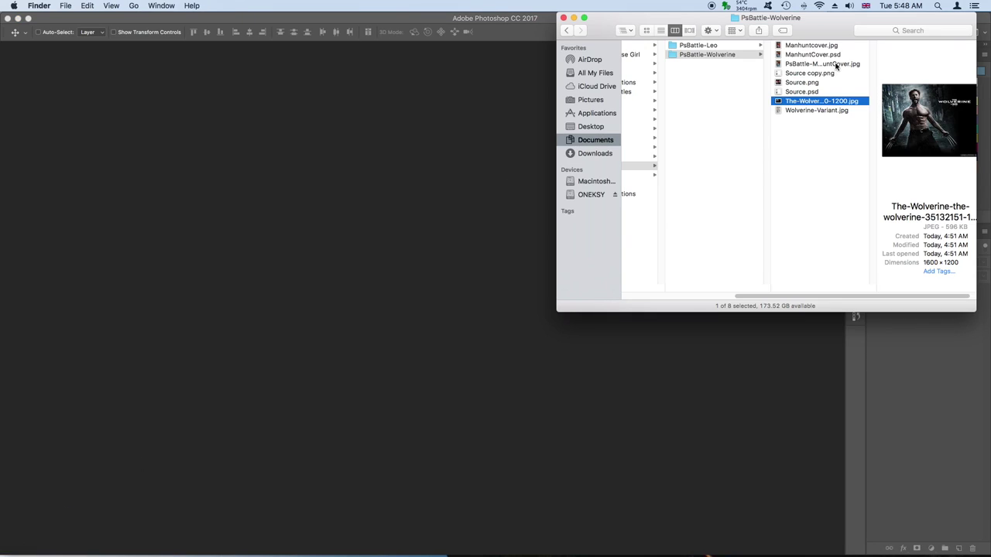
double_click(818, 97)
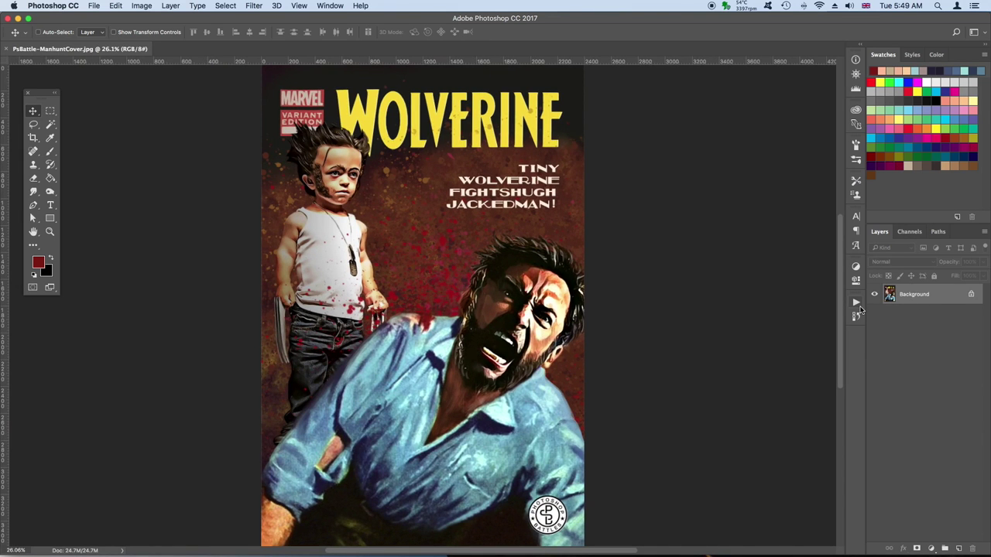
left_click(142, 5)
Convert the cover to CMYK and split it into separate channel documents.
left_click(579, 245)
left_click(912, 233)
left_click(984, 232)
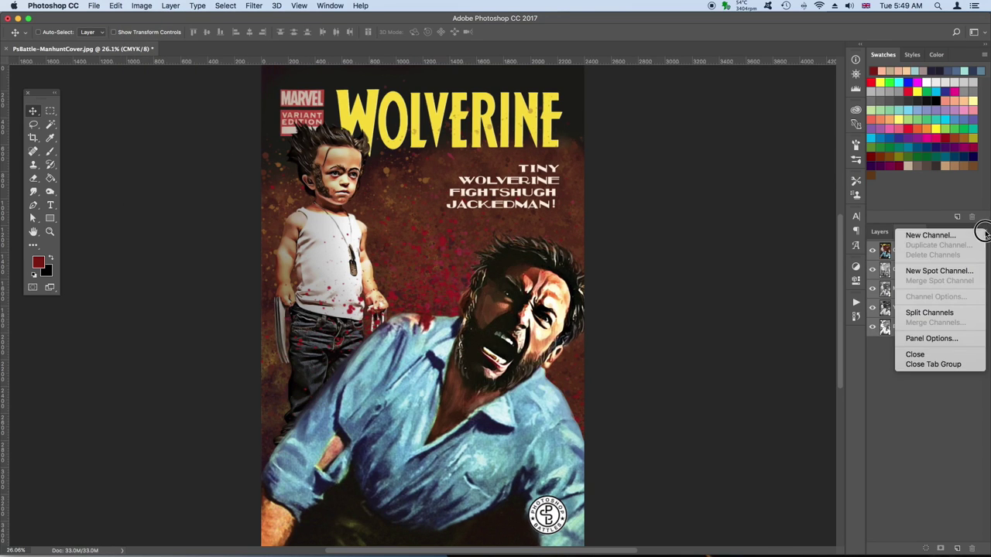
left_click(951, 314)
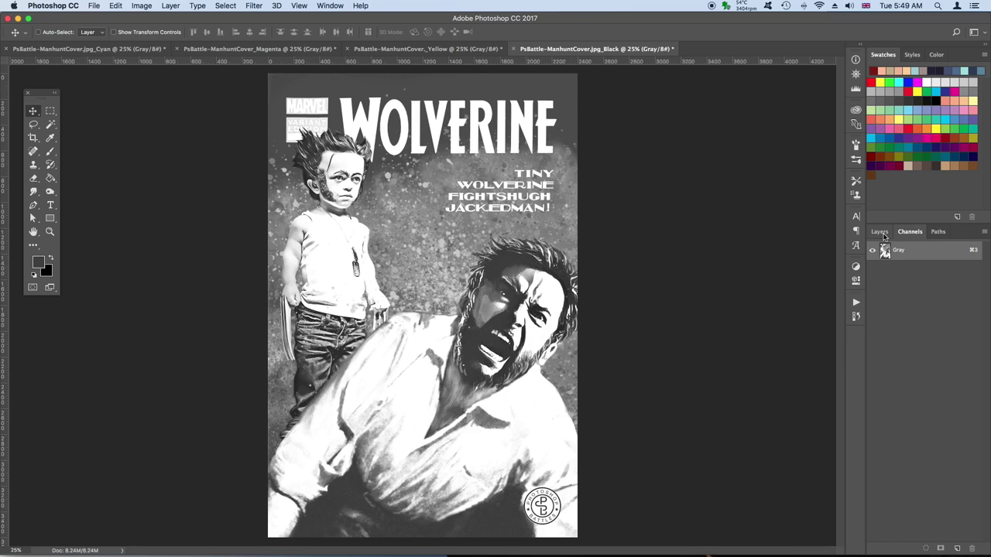
left_click(883, 233)
Turn the Black plate's background into Layer 0 and target the fill layer's mask.
left_click(856, 302)
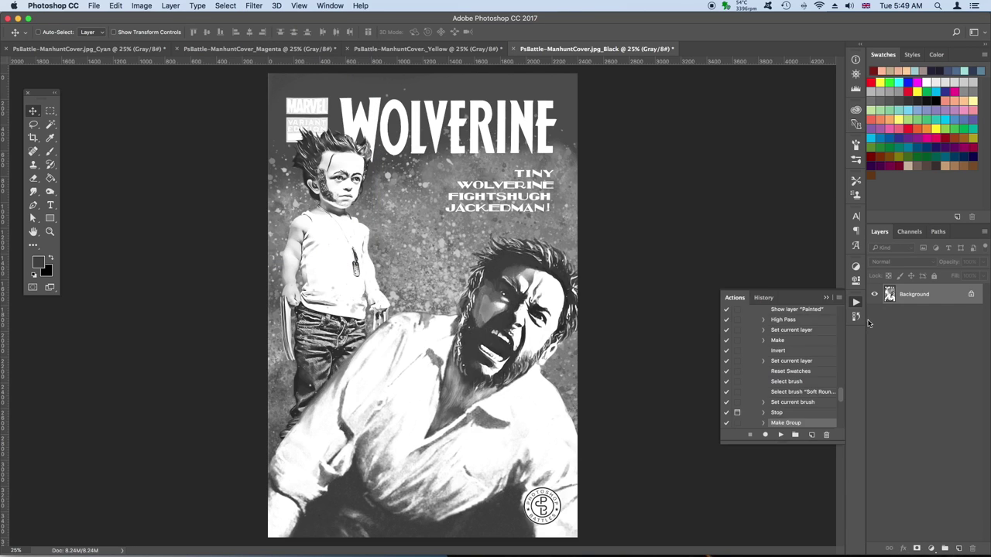
double_click(933, 288)
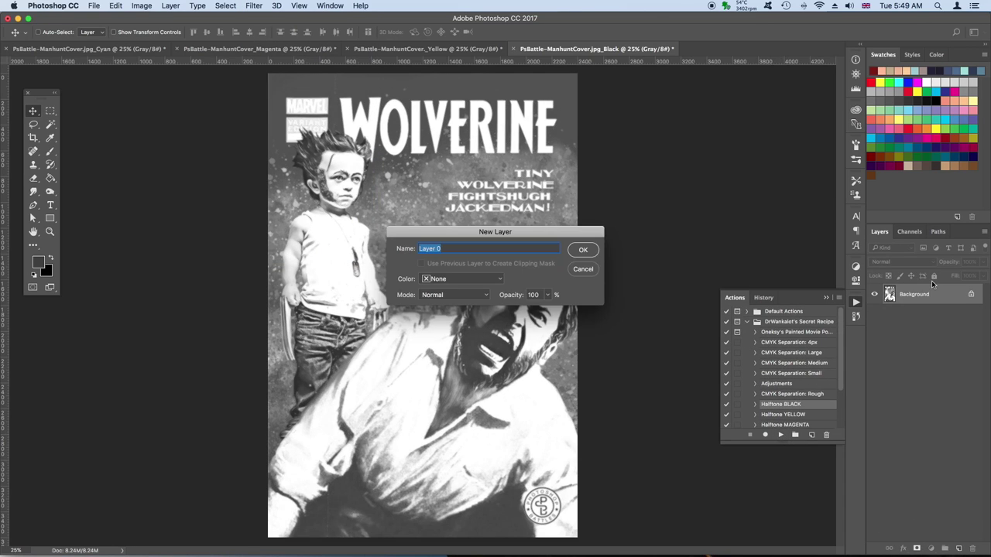
left_click(583, 249)
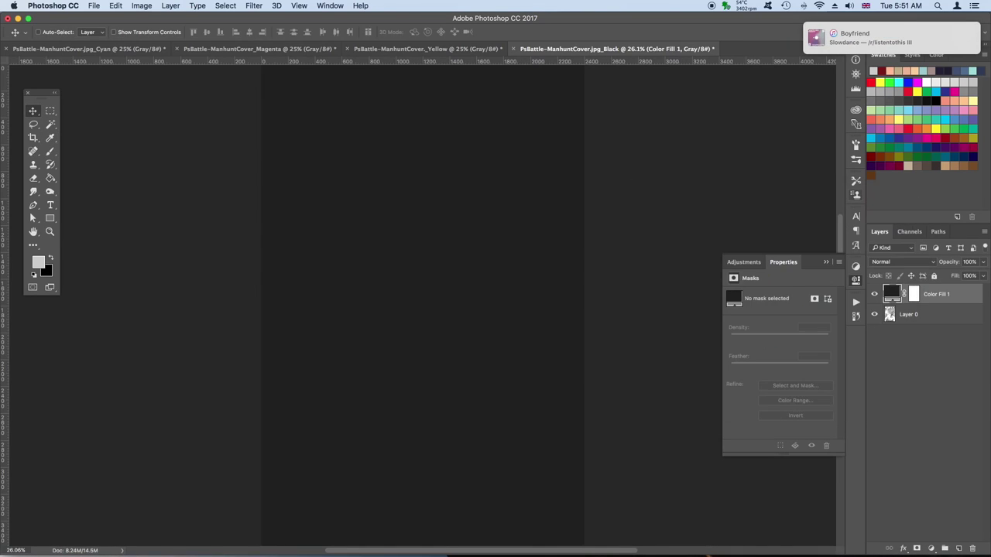
left_click(913, 294, "alt")
Paste the plate into the fill mask, rename it Black, invert the mask, delete Layer 0.
key("ctrl+v")
double_click(939, 294)
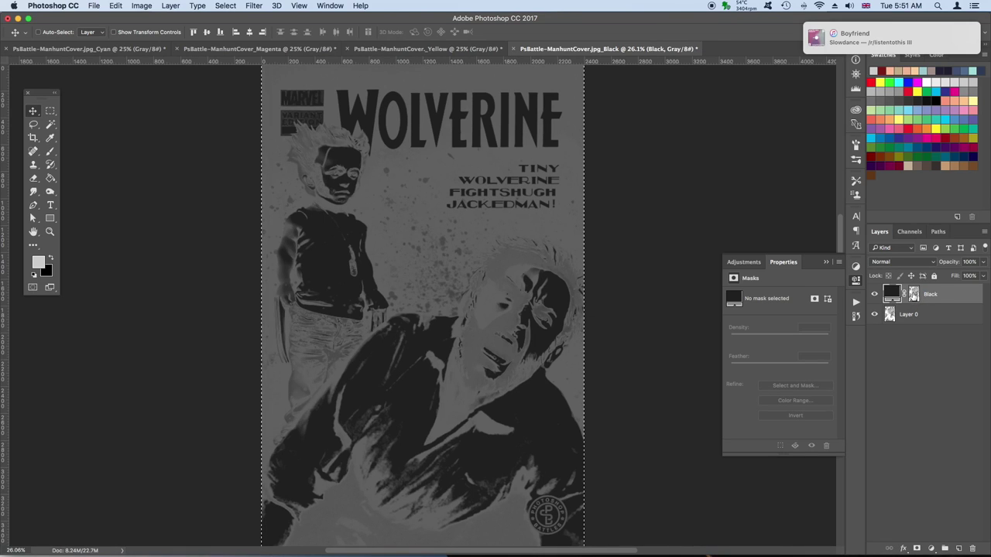
left_click(914, 294, "alt")
key("ctrl+i")
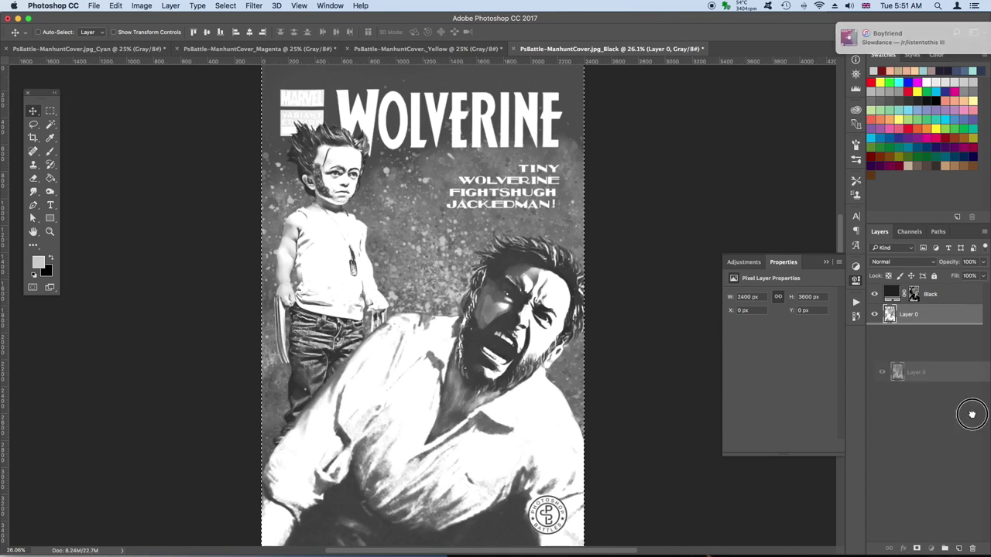
left_click_drag(939, 315, 972, 548)
Add a solid colour fill layer and convert the document to RGB without merging layers.
left_click(930, 548)
left_click(802, 302)
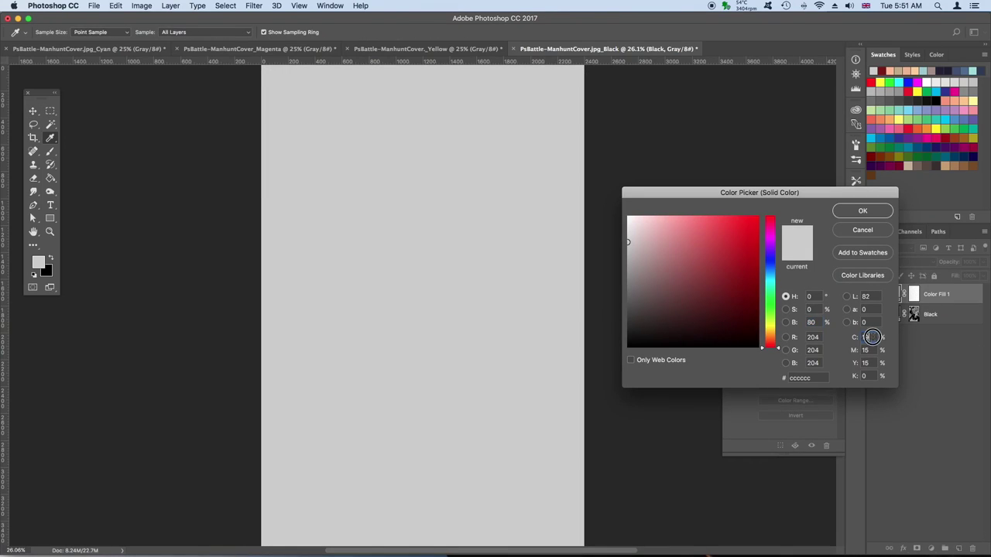
left_click(862, 211)
left_click(276, 62)
left_click(459, 191)
Set the Yellow fill colour to 0% cyan, 15% magenta, 100% yellow.
double_click(913, 294)
double_click(868, 336)
type("0")
key("Tab")
type("15")
key("Tab")
type("100")
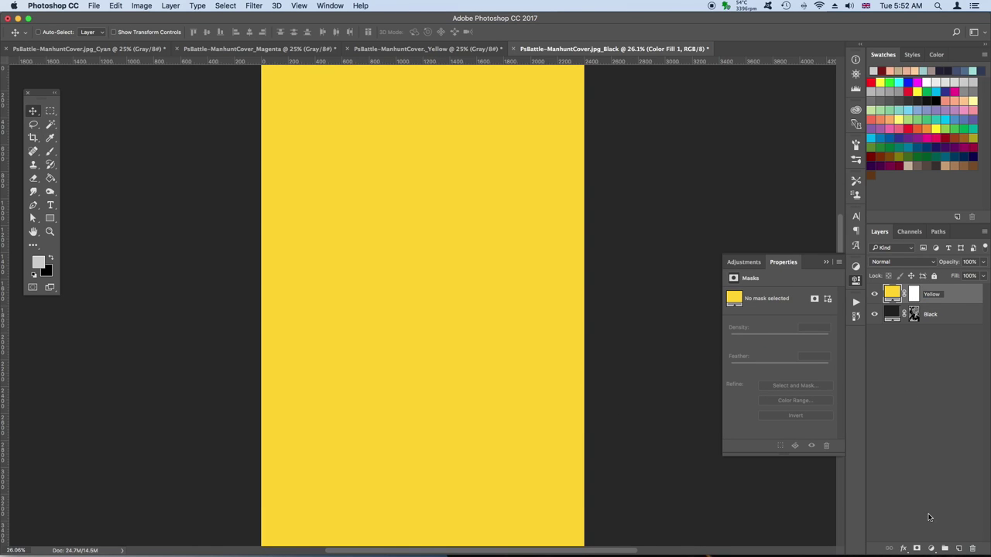
Add a Magenta solid colour fill layer blended with Overlay.
left_click(930, 548)
left_click(932, 347)
left_click(916, 82)
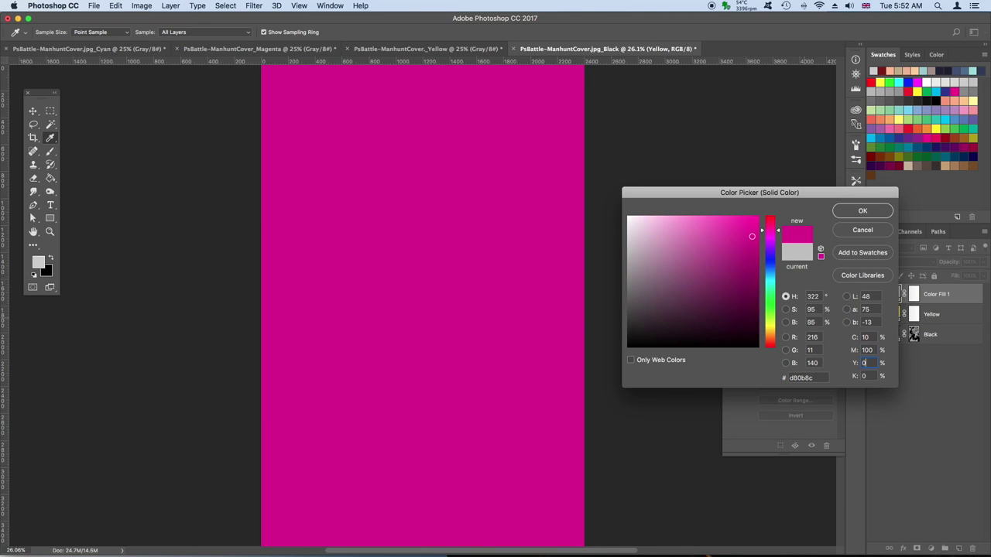
key("Return")
left_click(899, 261)
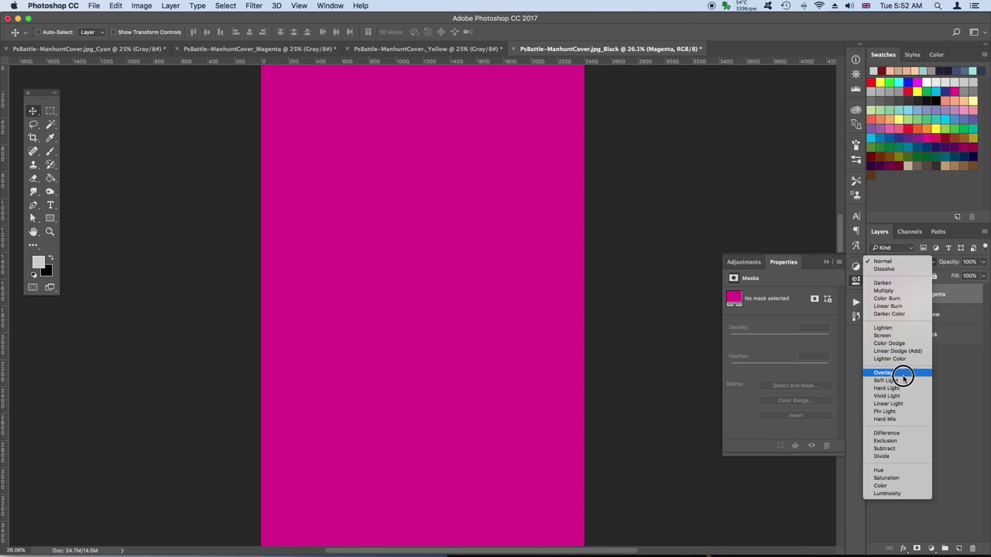
left_click(903, 376)
Add a Cyan solid colour fill layer and change its blend mode.
left_click(931, 548)
left_click(933, 349)
left_click(899, 91)
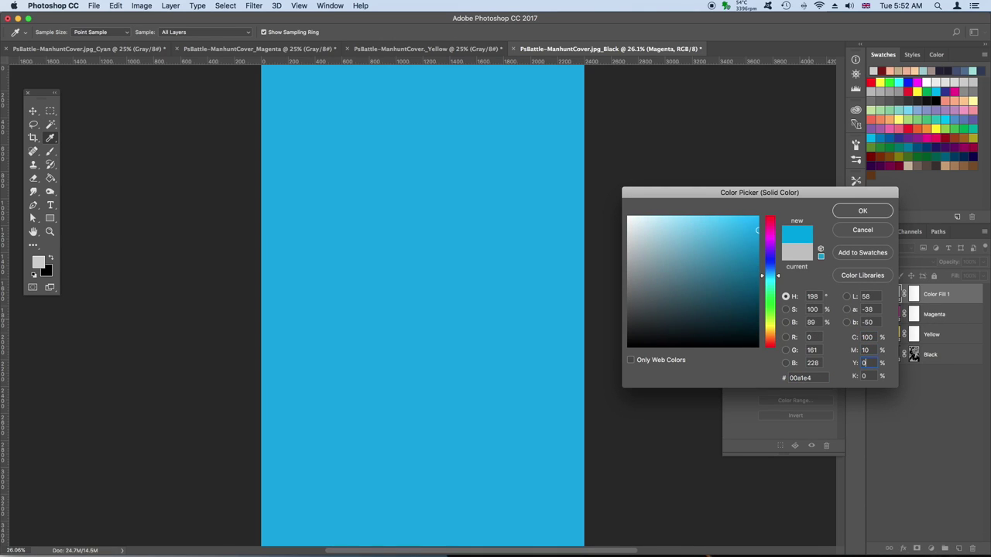
key("Return")
left_click(899, 261)
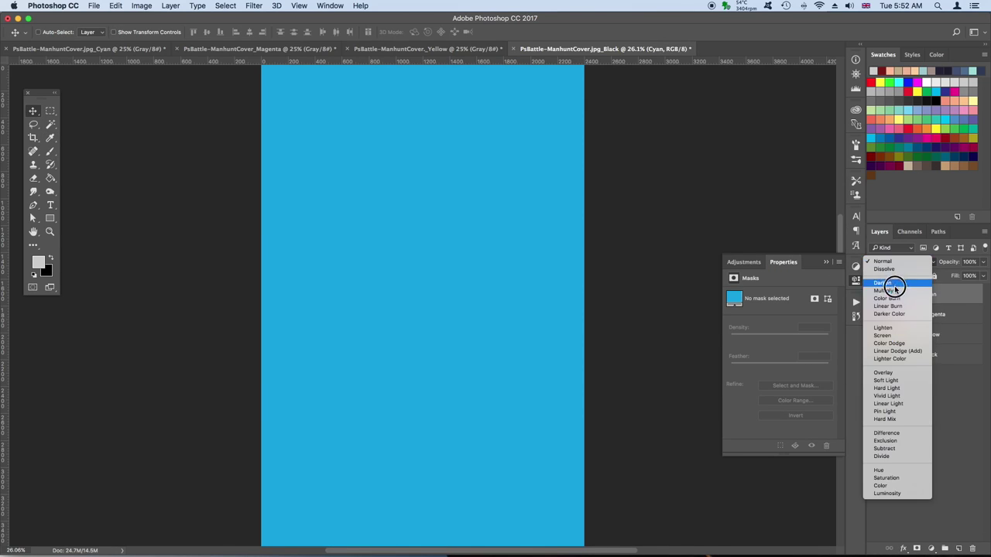
left_click(890, 288)
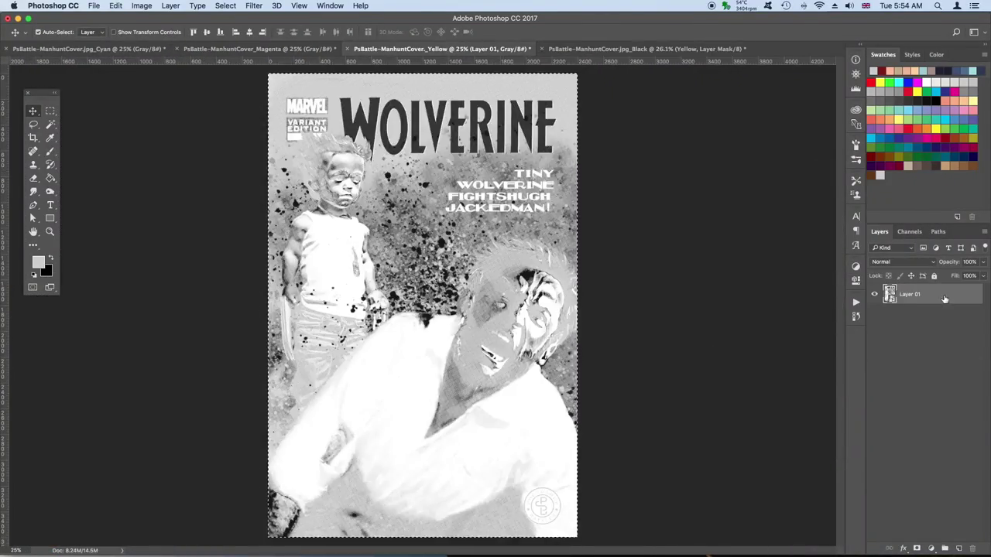
Run the halftone actions, close Magenta unsaved, flatten the plate and apply a slight blur.
left_click(855, 302)
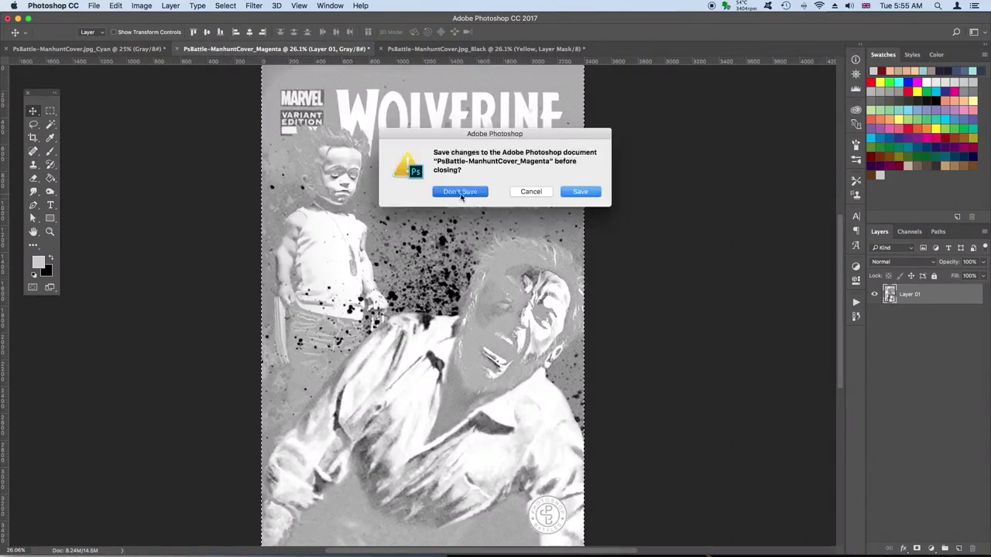
left_click(460, 193)
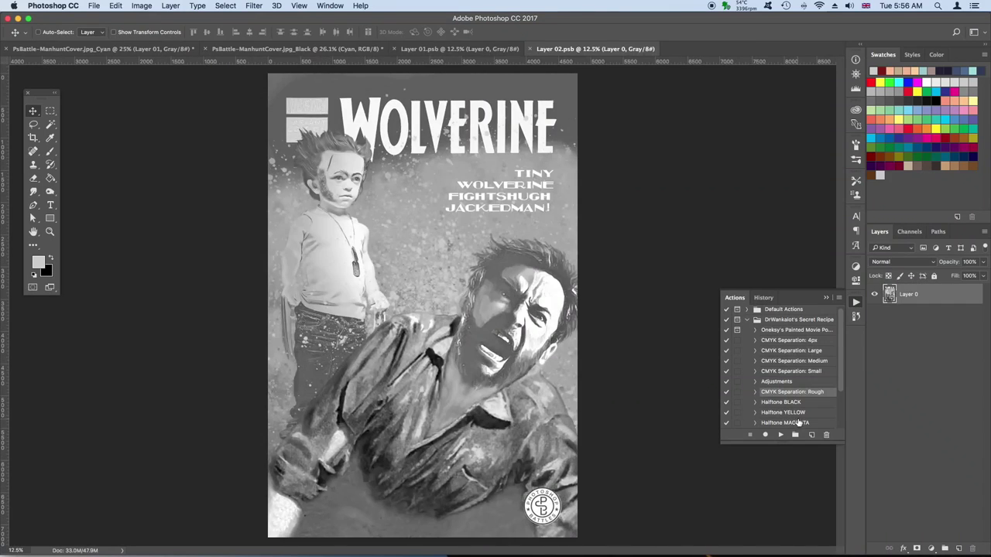
right_click(918, 294)
left_click(821, 429)
scroll(548, 287, "up", 5)
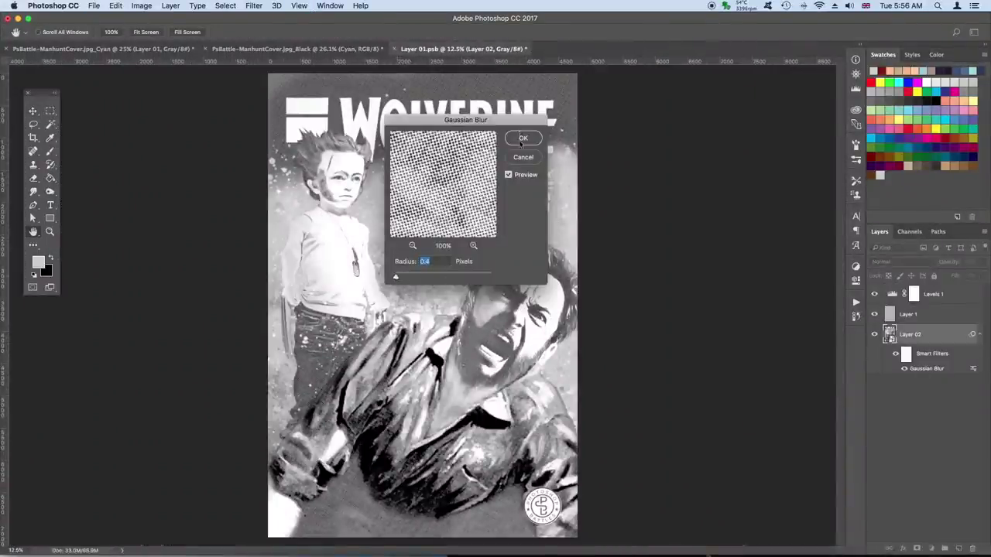
left_click(523, 138)
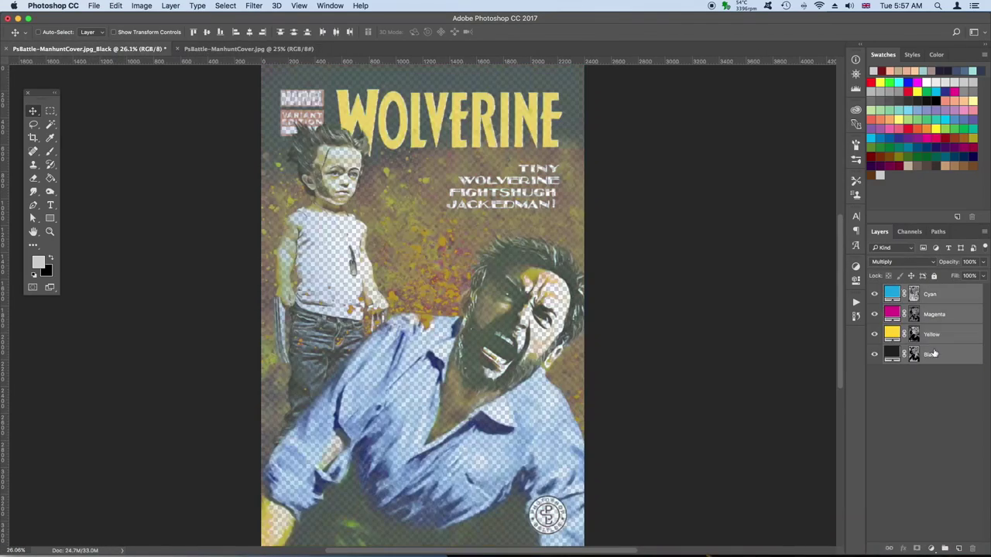
Group the colour layers as CMYK Separation, move it onto the cover, and discard the Black document.
key("ctrl+g")
double_click(914, 290)
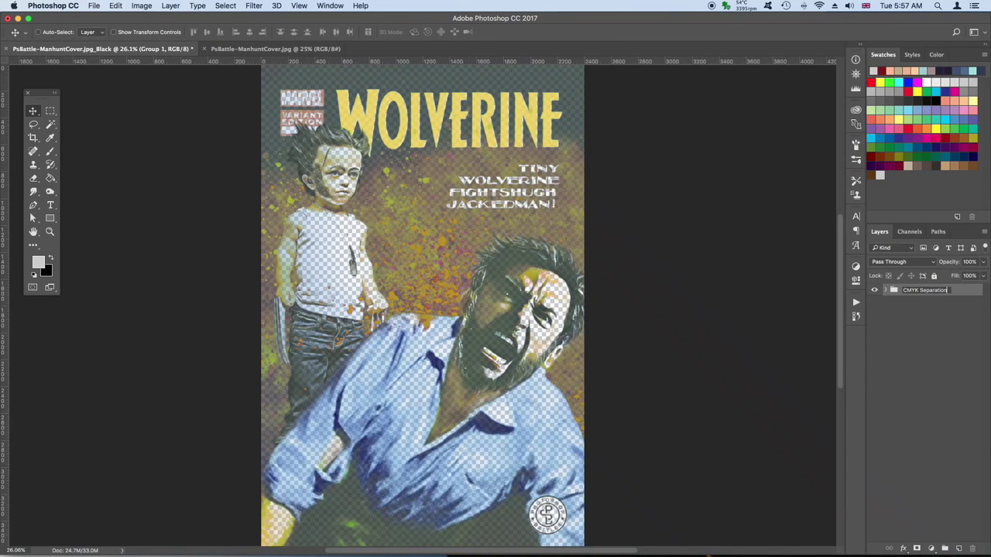
left_click_drag(354, 128, 285, 91)
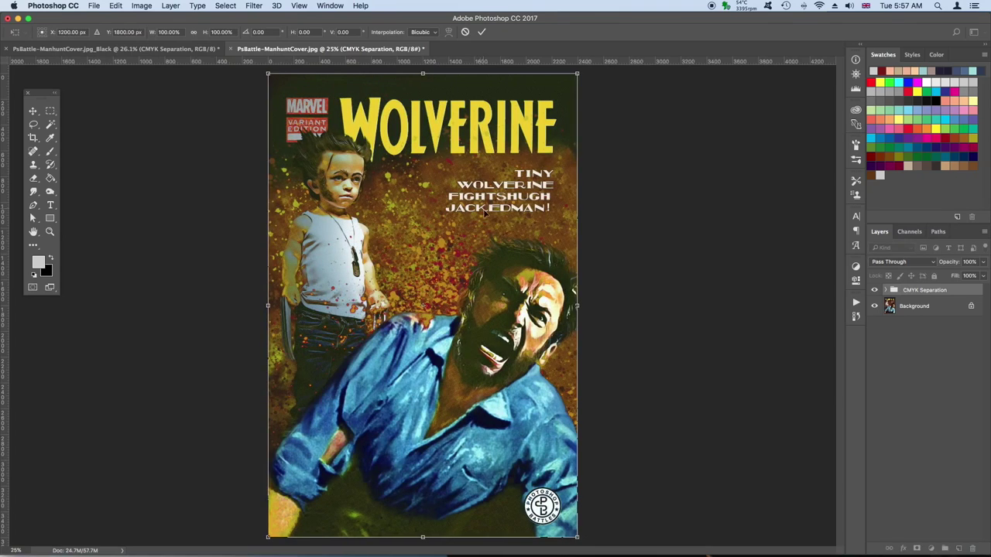
left_click(8, 49)
left_click(463, 191)
Place Pulpy Paper 2 from the Print Layout library above the Background layer.
key("ctrl+0")
left_click(875, 306)
left_click(876, 306)
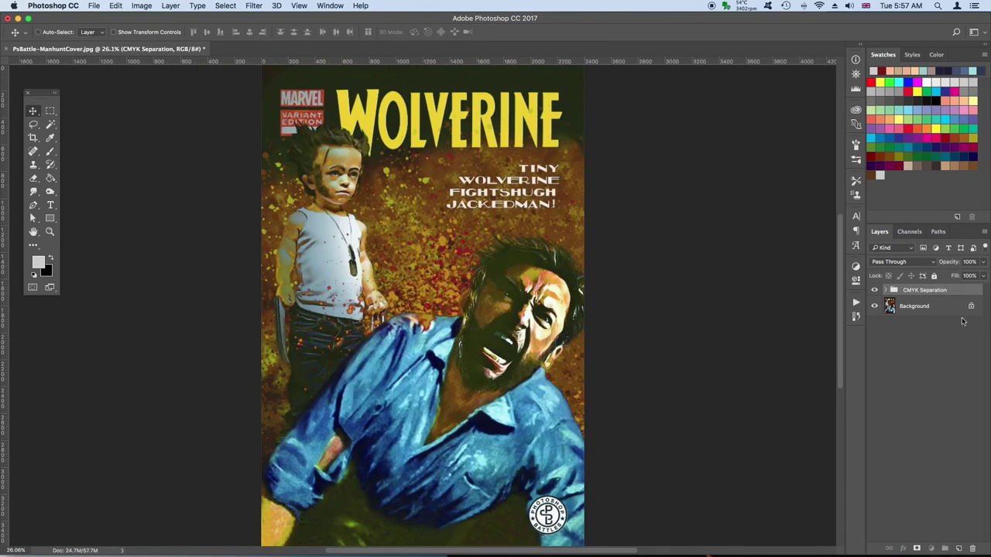
left_click(921, 306)
left_click(855, 109)
left_click(786, 124)
left_click(753, 140)
scroll(781, 202, "down", 3)
left_click_drag(766, 232, 926, 321)
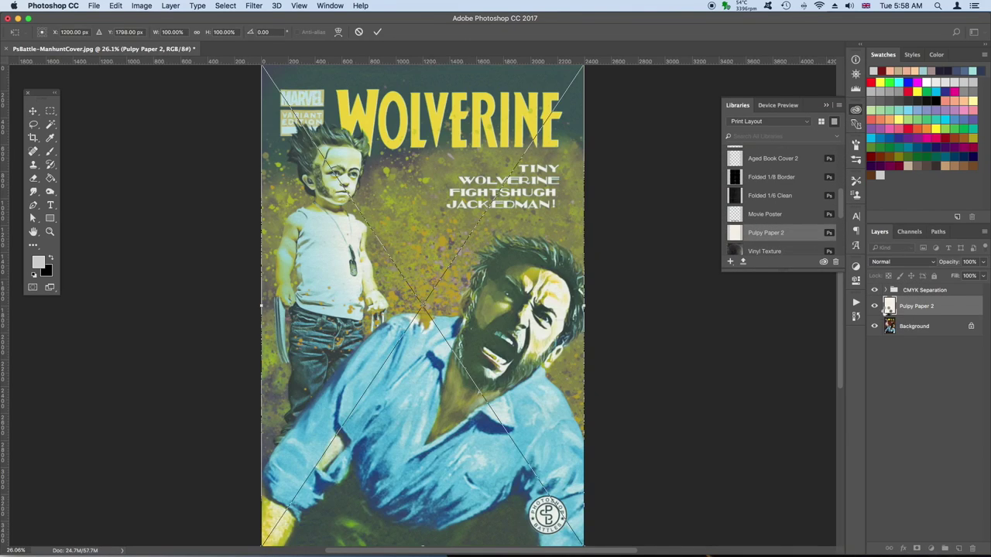
key("Return")
Set the Magenta layer's blend mode to Multiply.
left_click(885, 290)
left_click(942, 326)
left_click(901, 261)
left_click(898, 179)
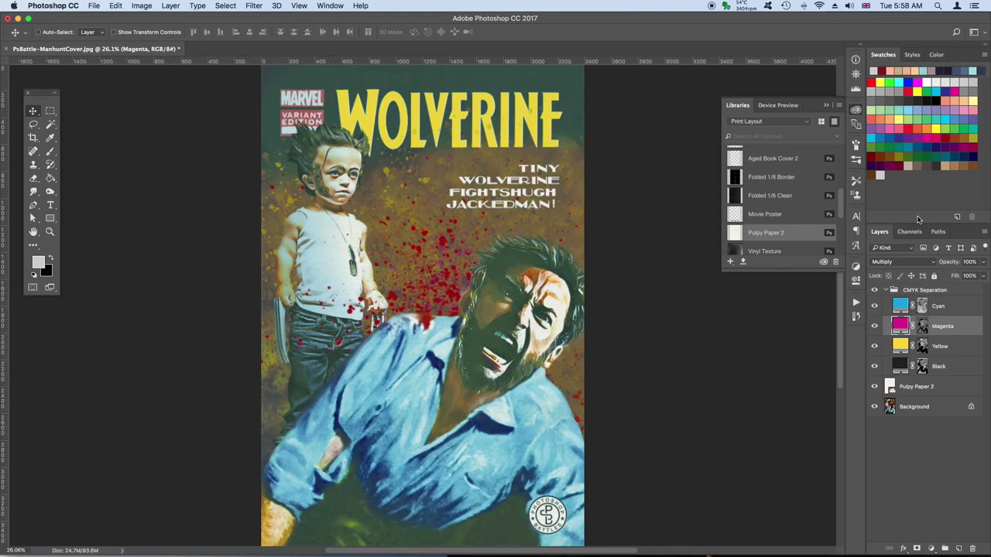
Duplicate the Cyan layer and test an offset copy at 43% opacity, then undo the offset.
left_click(941, 305)
key("super+j")
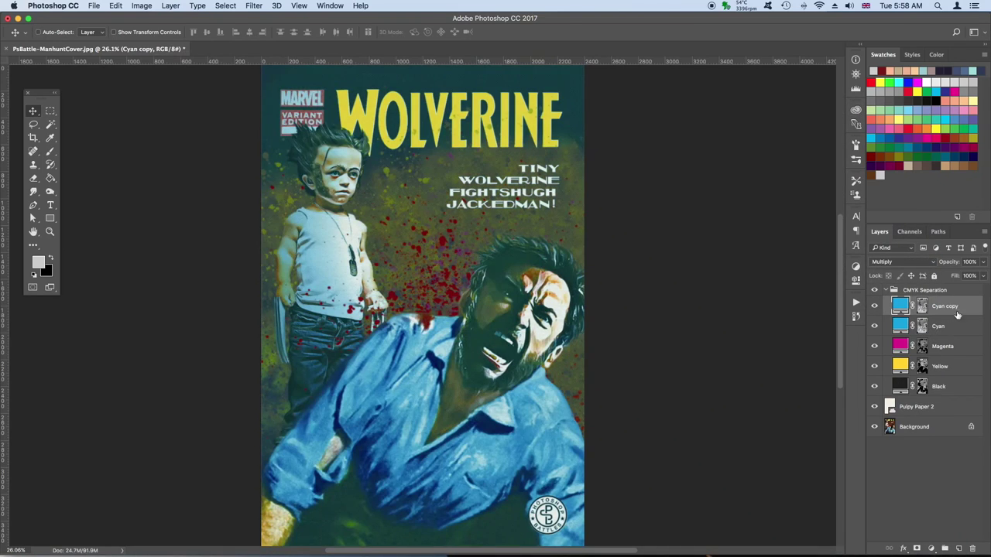
key("4")
key("3")
left_click_drag(553, 332, 571, 329)
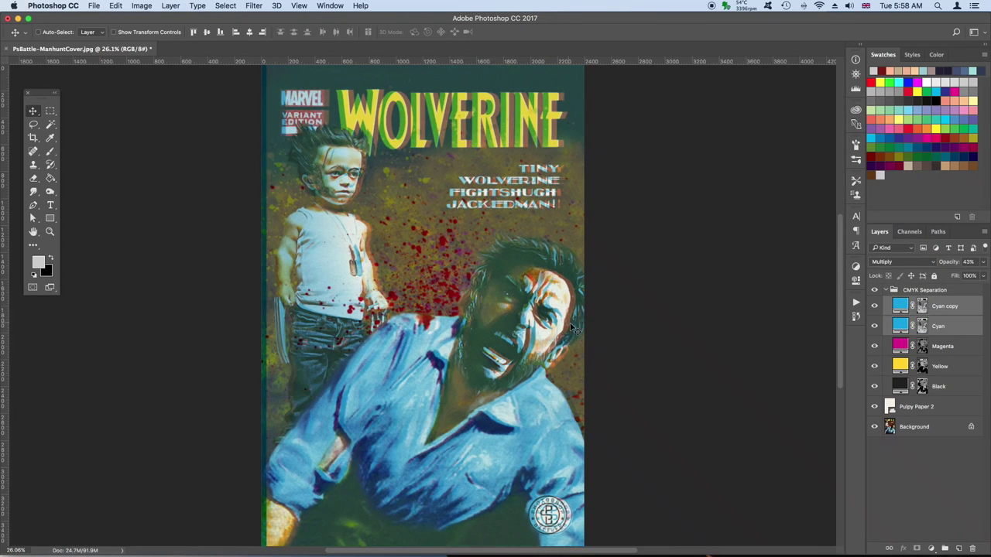
key("super+z")
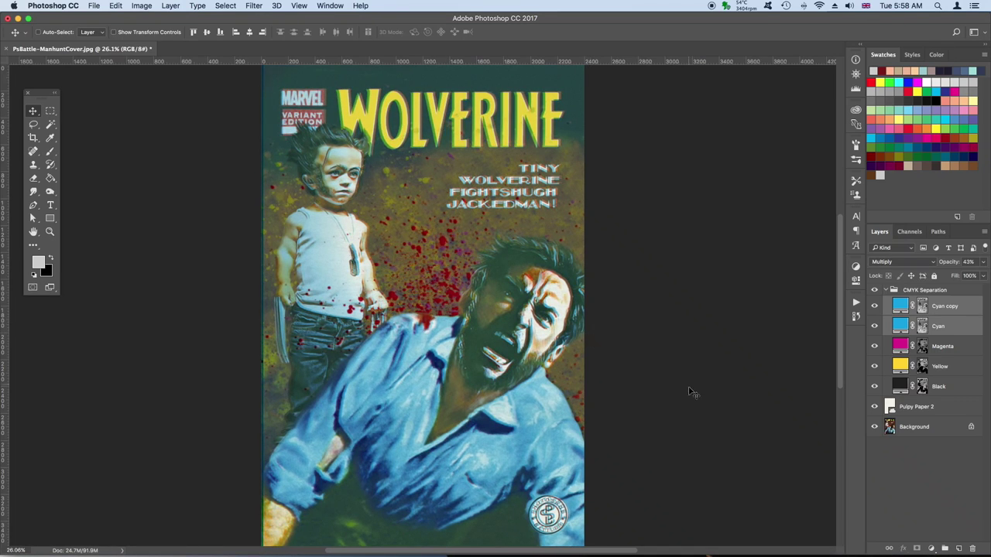
Move Pulpy Paper 2 above the CMYK Separation group and add a brightening Curves adjustment.
left_click_drag(955, 290, 916, 294)
left_click(902, 261)
left_click(916, 306)
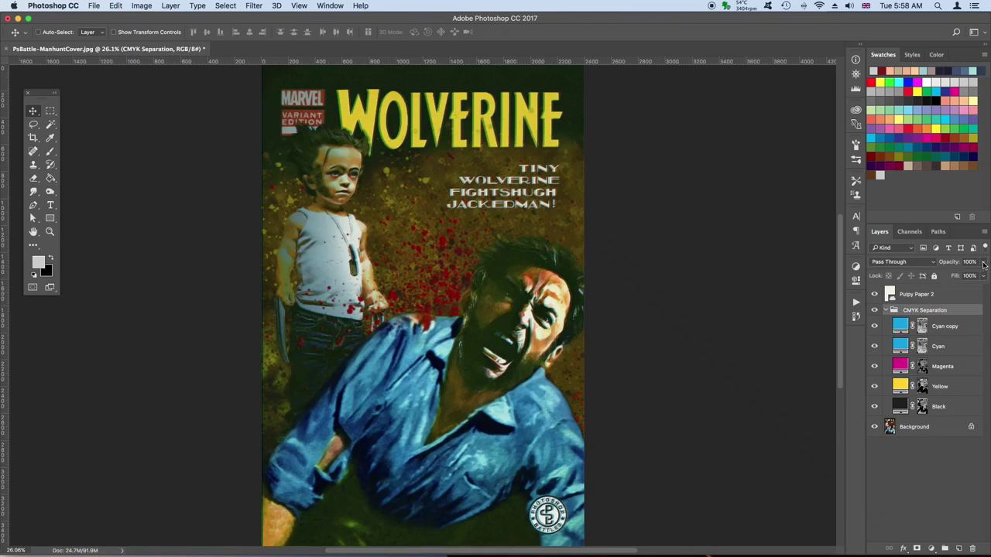
left_click(930, 548)
left_click(945, 403)
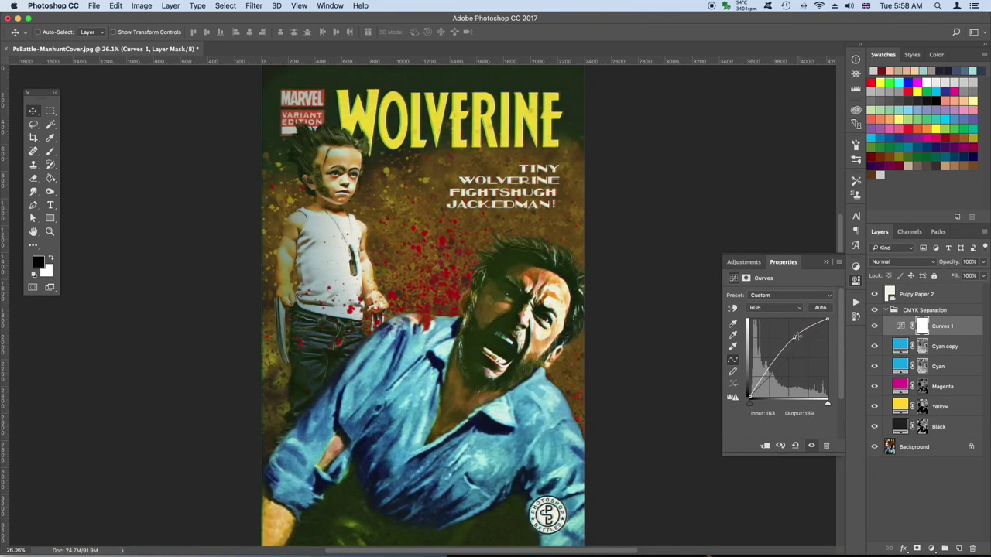
Move Cyan above the group at full opacity, delete the Cyan copy, and add Color Balance above it.
left_click(944, 346)
left_click(944, 367, "shift")
left_click_drag(945, 366, 973, 311)
left_click_drag(973, 276, 968, 276)
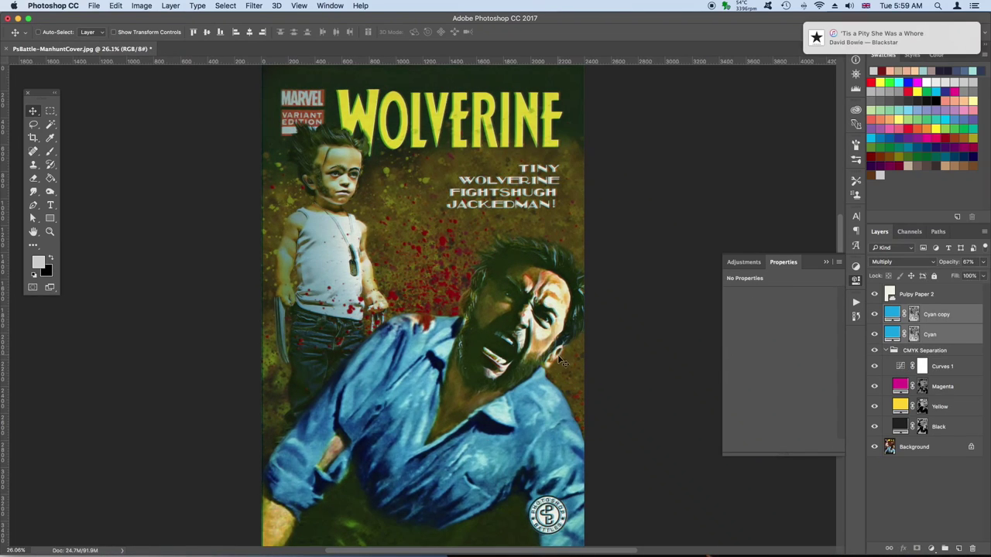
left_click(874, 314)
left_click(933, 334)
left_click(983, 262)
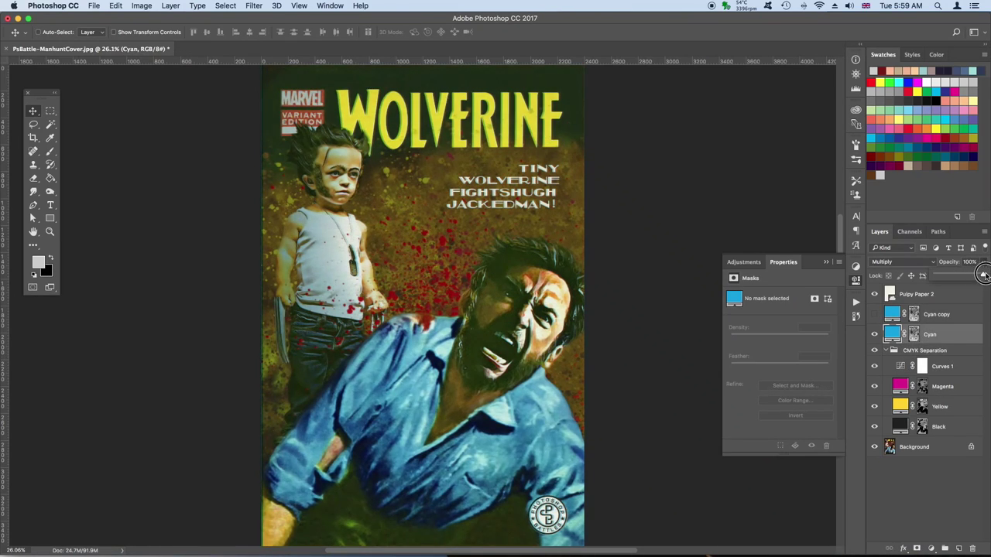
left_click_drag(955, 534, 972, 548)
left_click(930, 548)
left_click(933, 443)
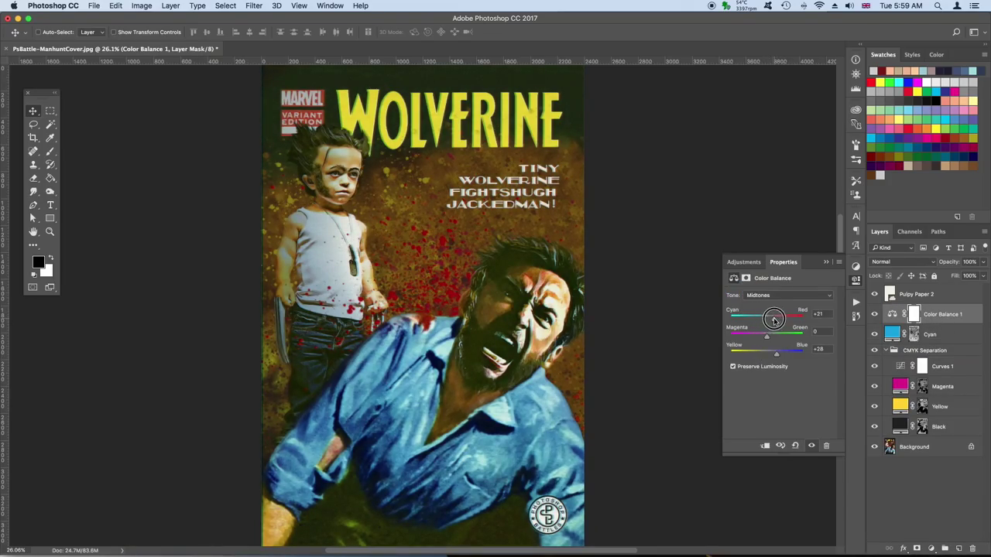
left_click(855, 278)
Zoom to 100% on the WOLVERINE title and compare against the original Background.
key("super+1")
key("super+0")
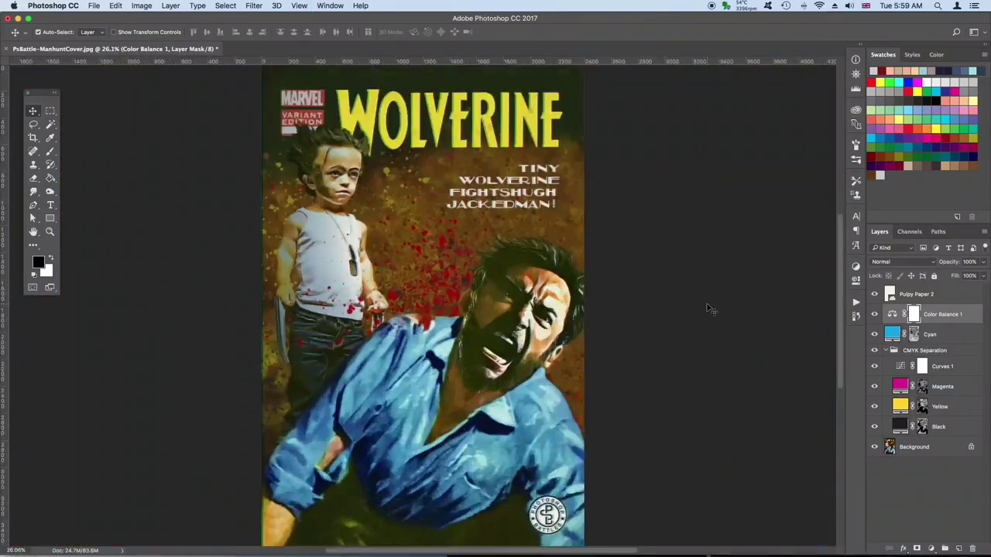
key("super+1")
left_click(893, 350)
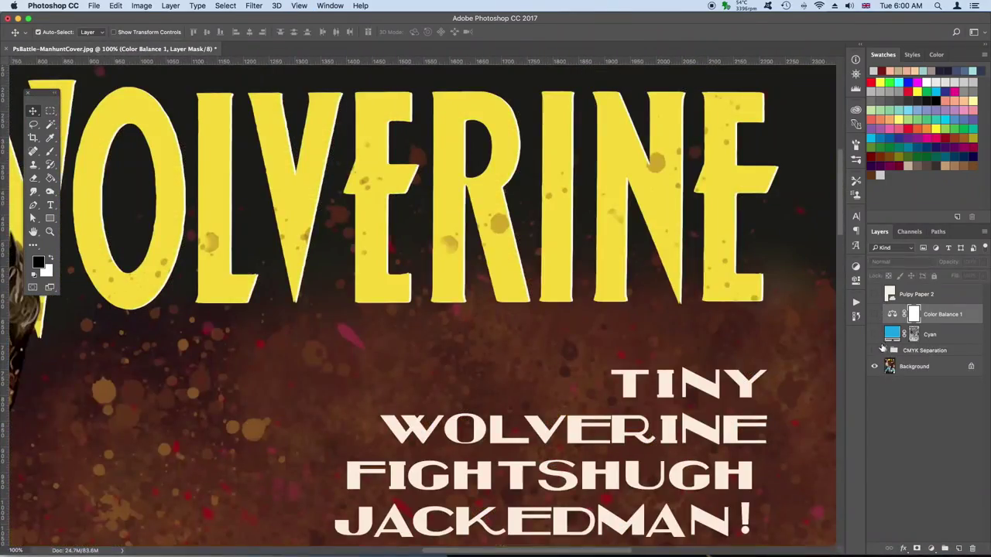
Show all the effect layers again and add a new empty layer for edge grunge.
left_click(875, 350, "alt")
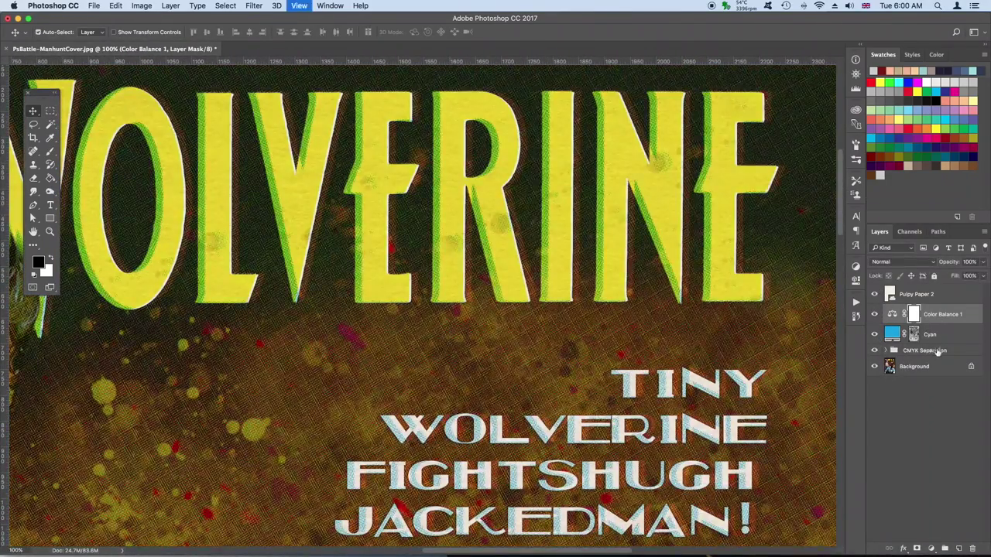
key("super+0")
left_click(958, 548)
key("b")
key("x")
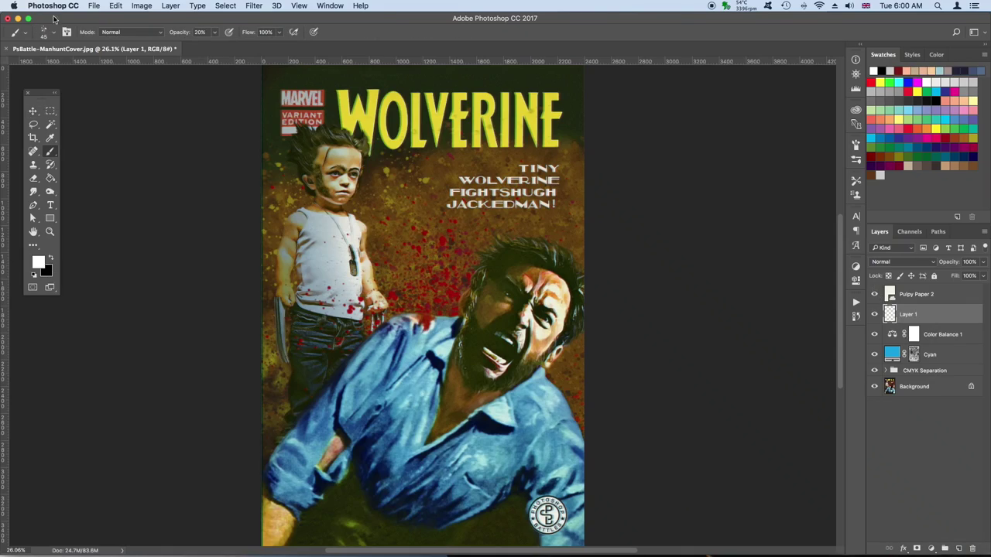
Paint grungy edges around the cover with a large spatter brush at 3800.
left_click(44, 31)
left_click(141, 136)
key("Return")
key("super+minus")
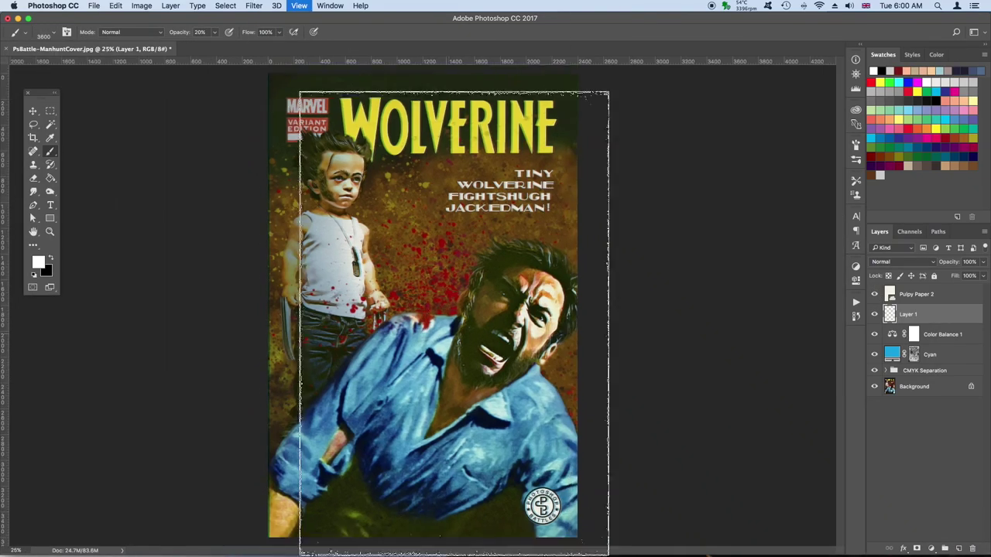
key("super+plus")
key("super+plus")
key("super+plus")
key("super+minus")
key("super+minus")
key("super+minus")
key("super+plus")
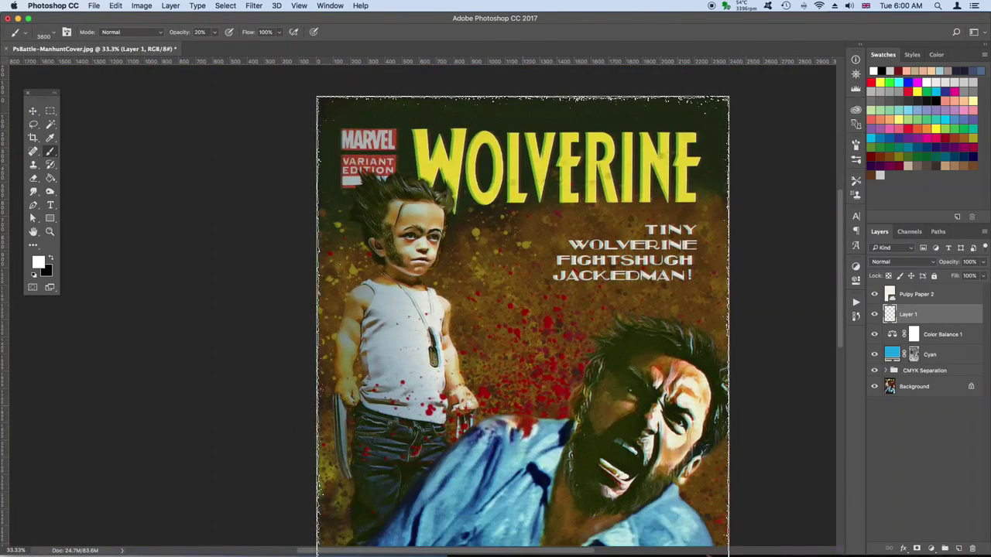
key("super+minus")
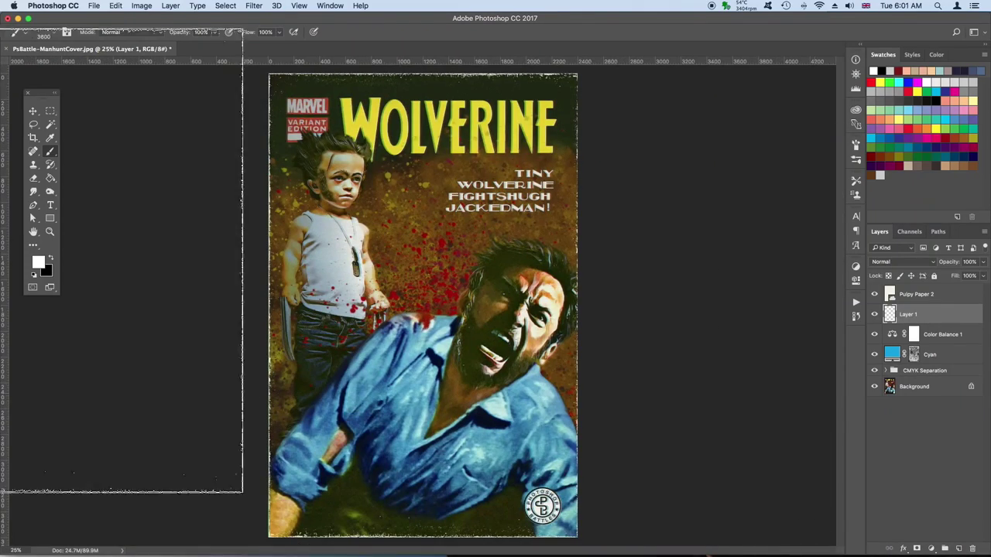
Choose another spatter brush at size 3700 on a second new layer.
left_click(43, 31)
type("3700")
key("Return")
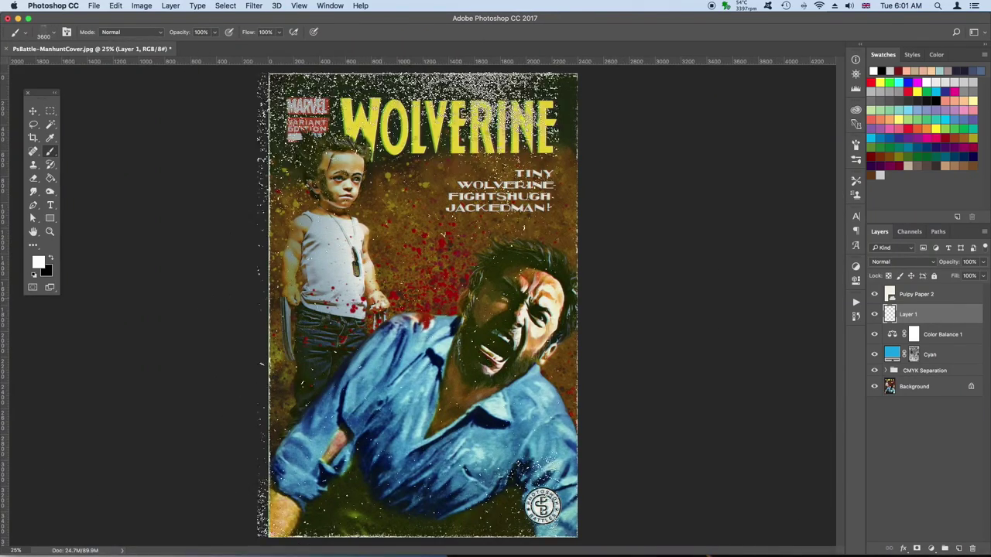
key("super+shift+alt+n")
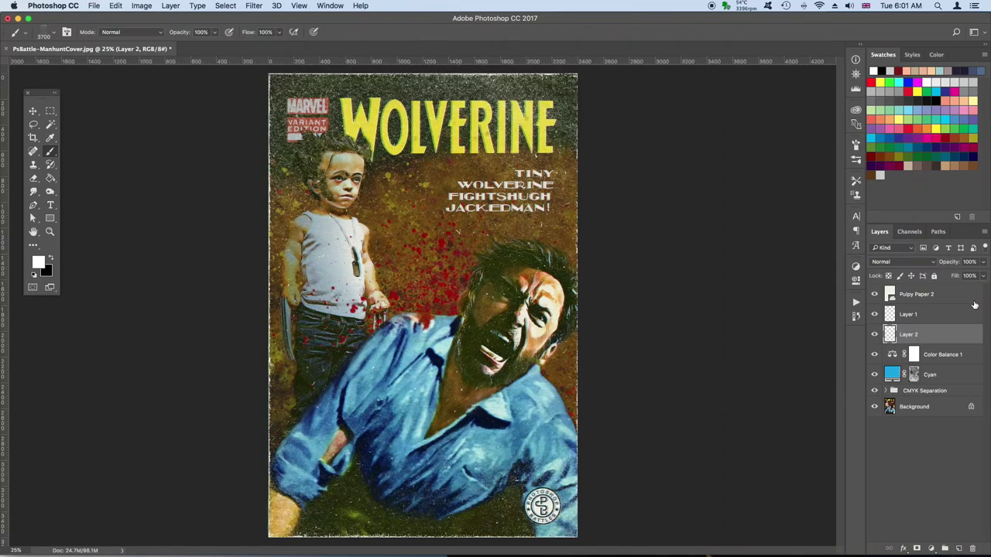
scroll(422, 302, "up", 1)
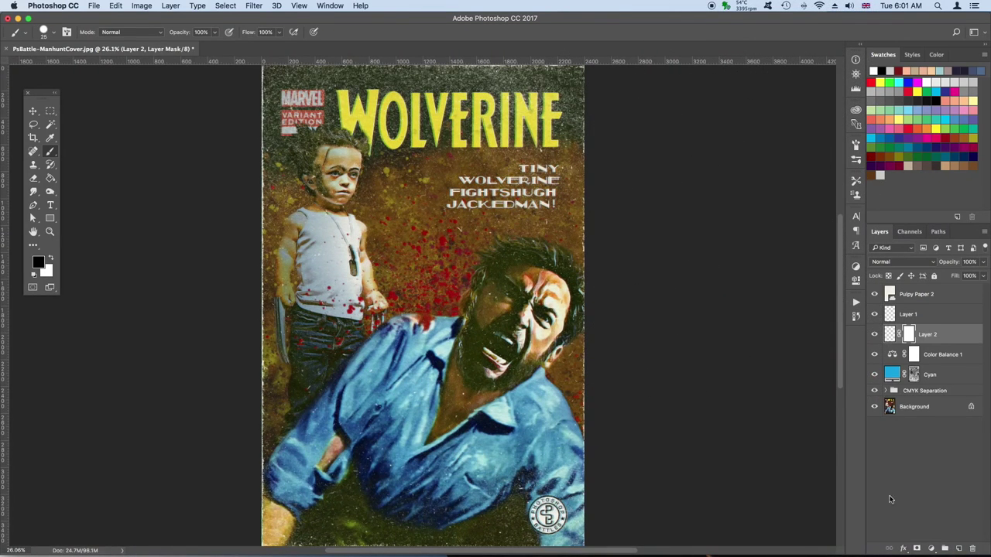
Mask the spatter layer and paint black at 20% to clear the boy's face.
key("ctrl+i")
key("x")
key("2")
key("bracketright")
key("bracketright")
key("bracketright")
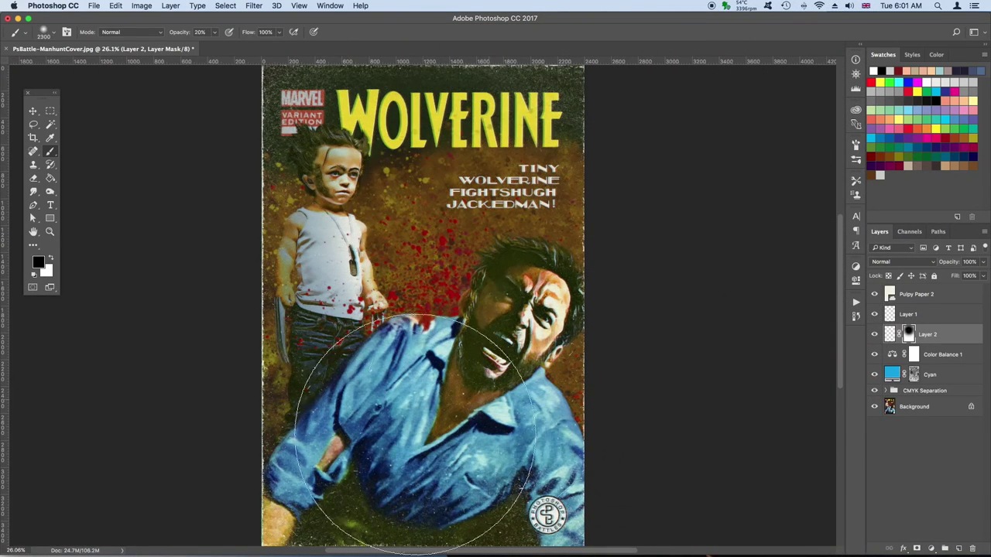
Save the document as PsBattle-ManhuntCover-Texture.psd.
key("super+shift+s")
type("-Texture")
key("Return")
key("super+alt+shift+s")
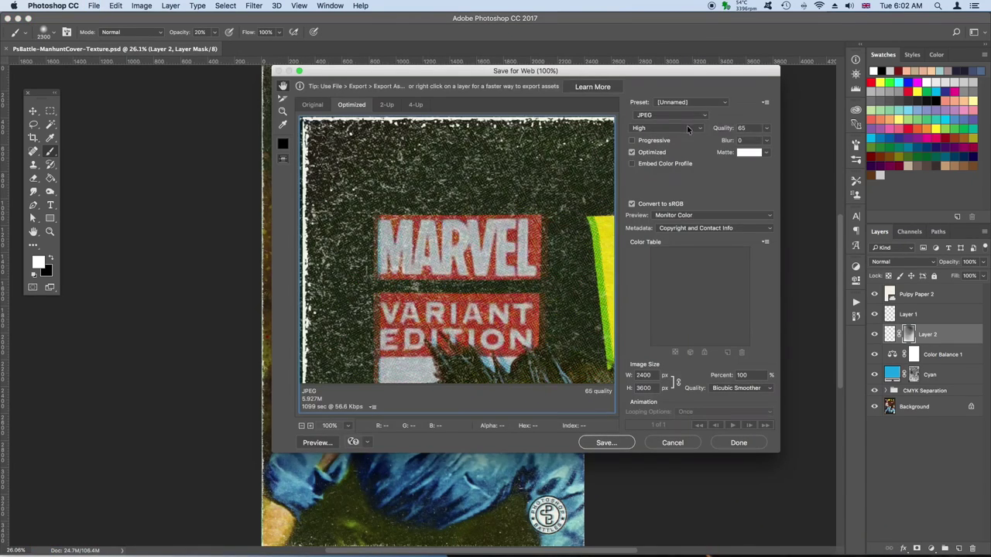
Save the textured cover from Save for Web as a JPEG into the chosen folder.
key("Return")
left_click(497, 119)
key("Return")
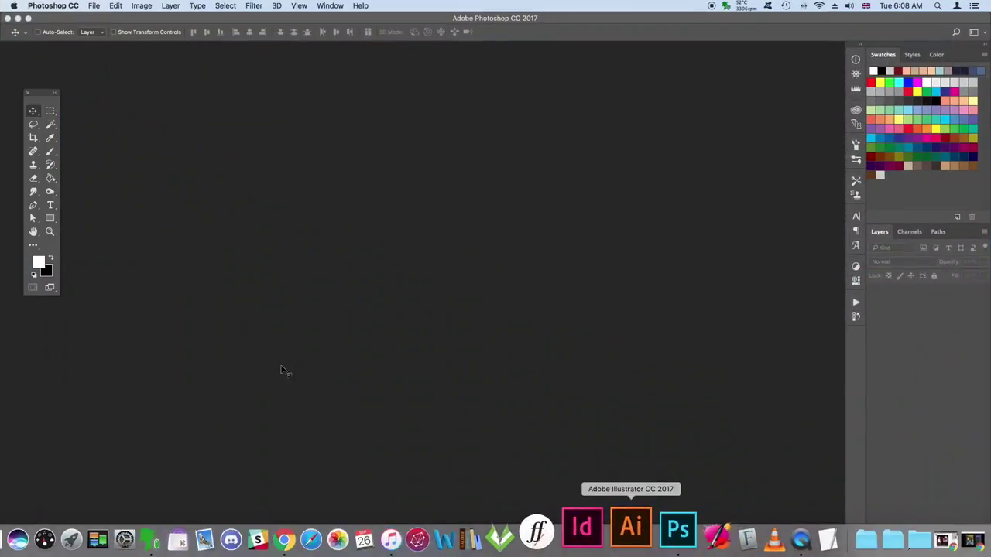
Load the screenshots as layers and place guides along the cover's top, bottom and right edges.
key("shift+alt+Down")
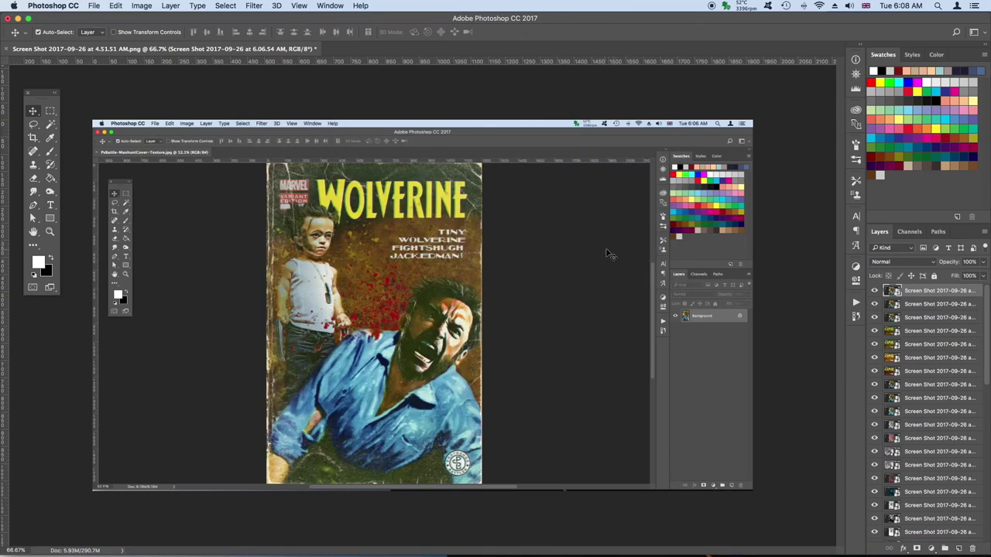
left_click(543, 317)
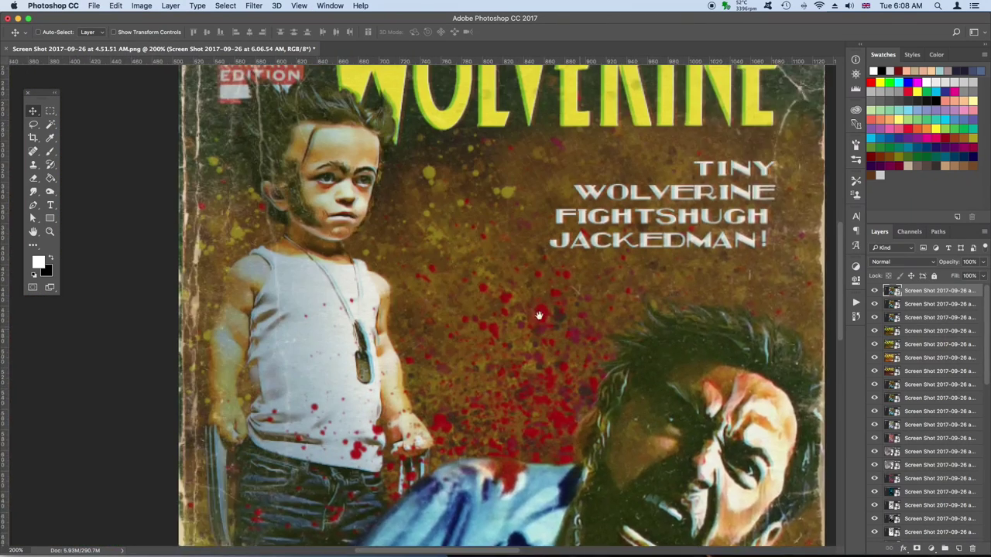
scroll(286, 172, "left", 5)
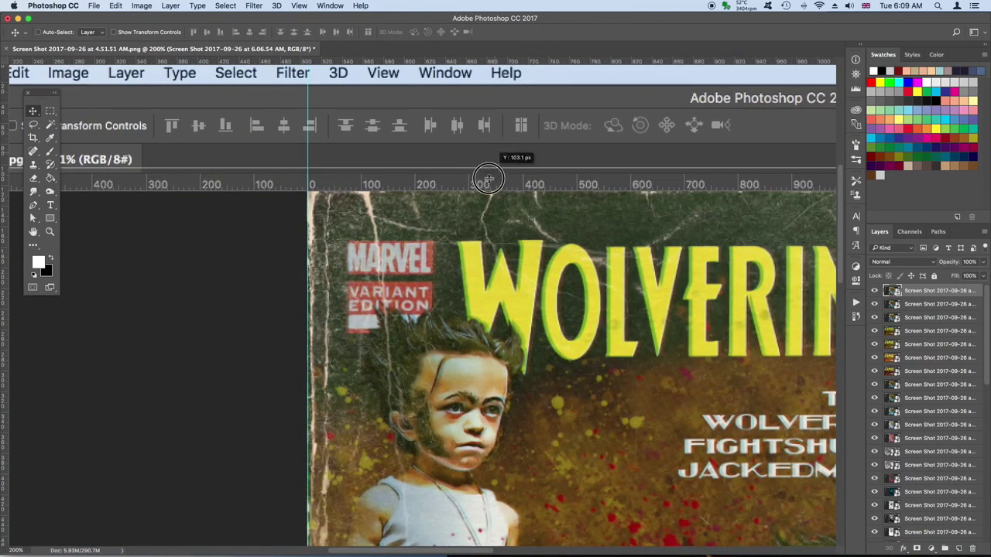
left_click_drag(489, 179, 492, 196)
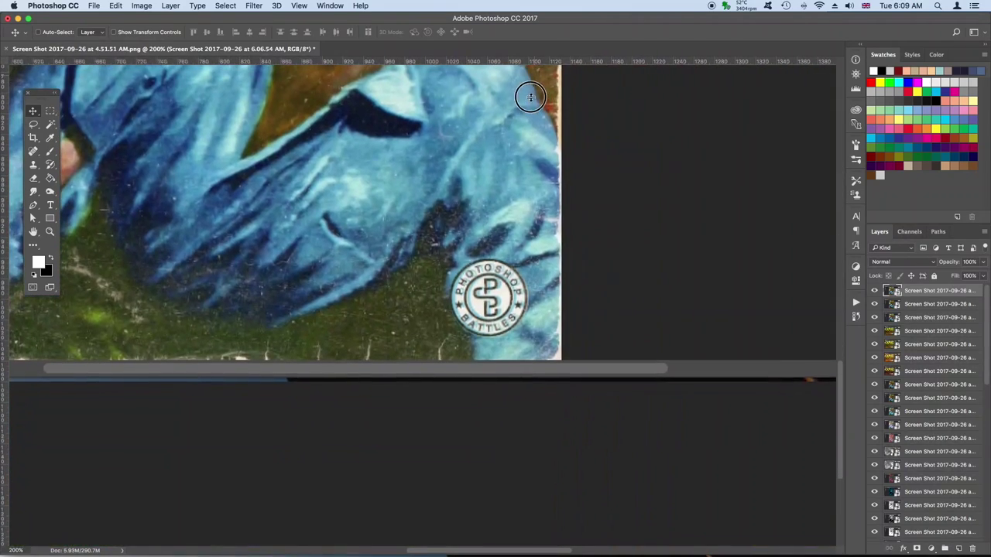
left_click_drag(542, 60, 558, 359)
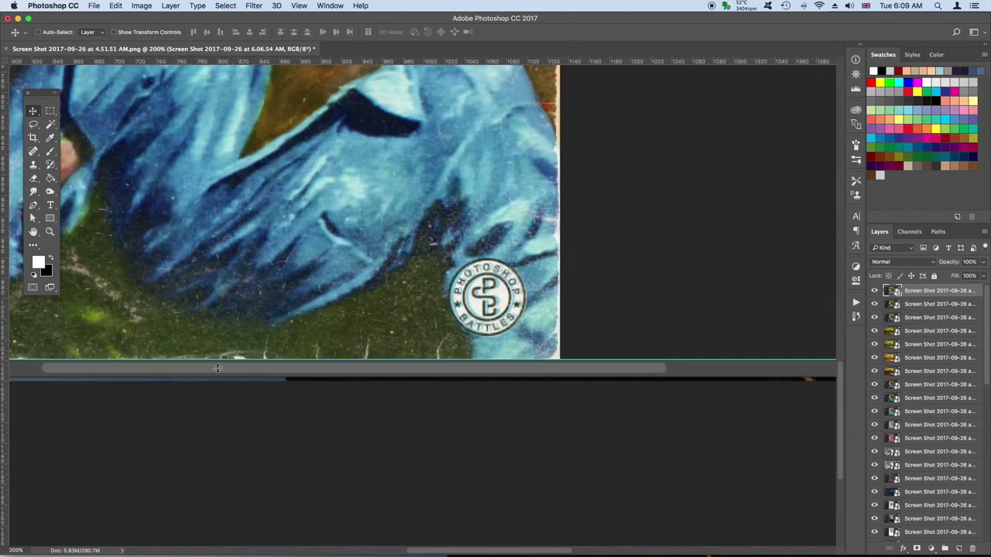
left_click_drag(118, 319, 557, 232)
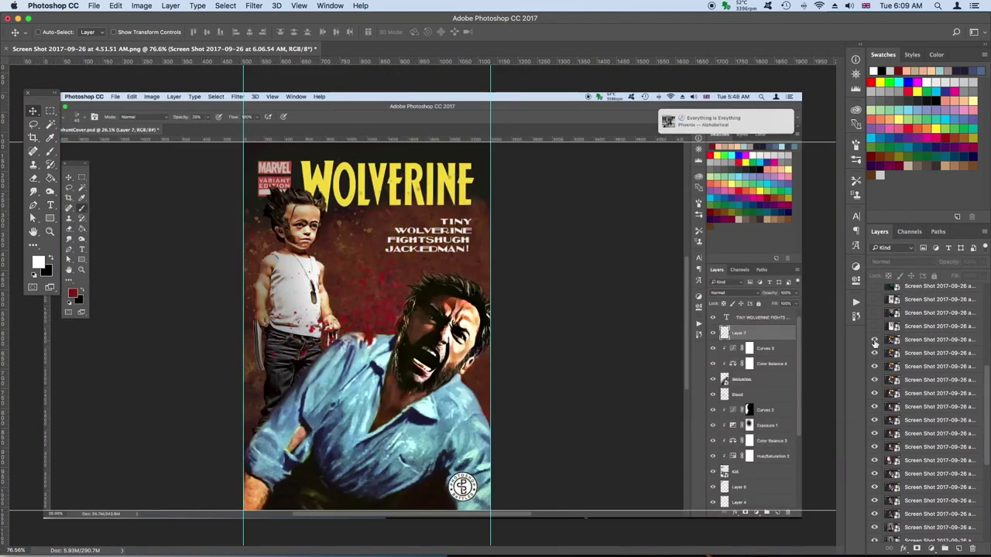
Hide and re-show screenshot layers to review the stack.
left_click(875, 441)
left_click(874, 468)
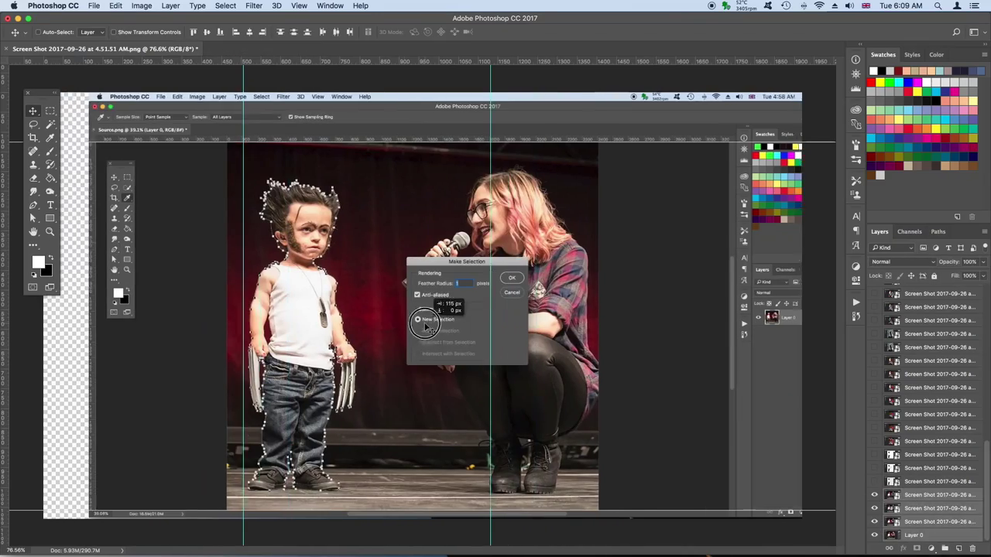
left_click(874, 494)
left_click(875, 521)
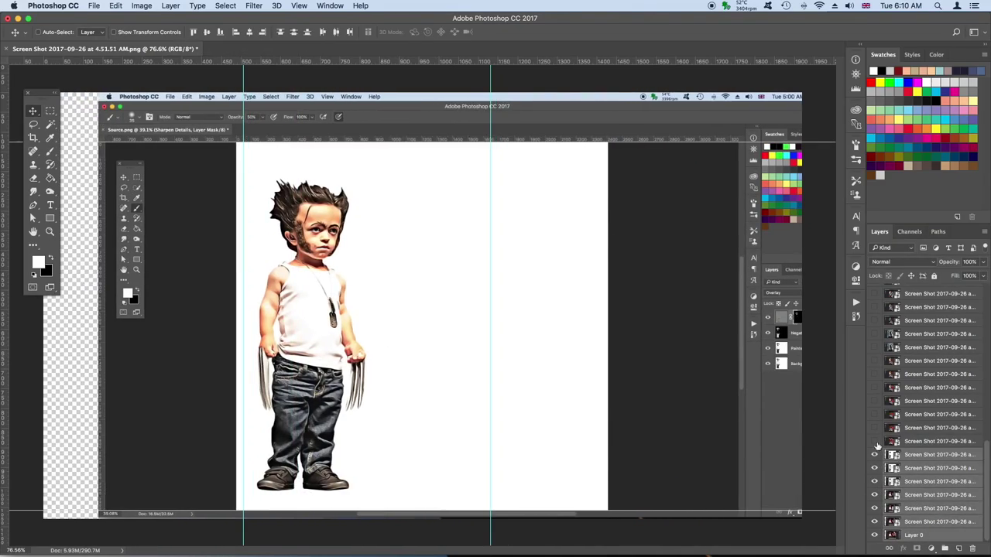
scroll(918, 364, "up", 3)
left_click(874, 414)
left_click(875, 442)
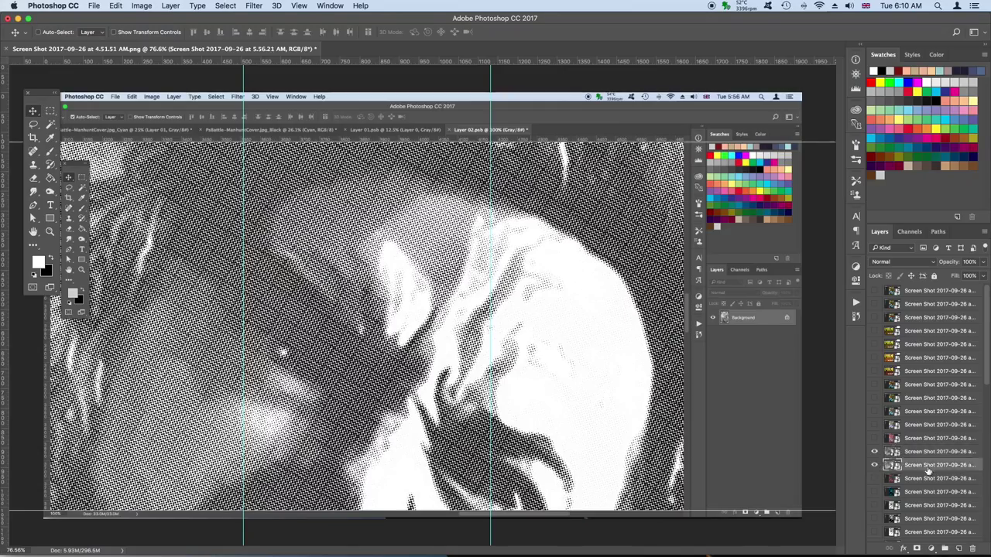
left_click(874, 455)
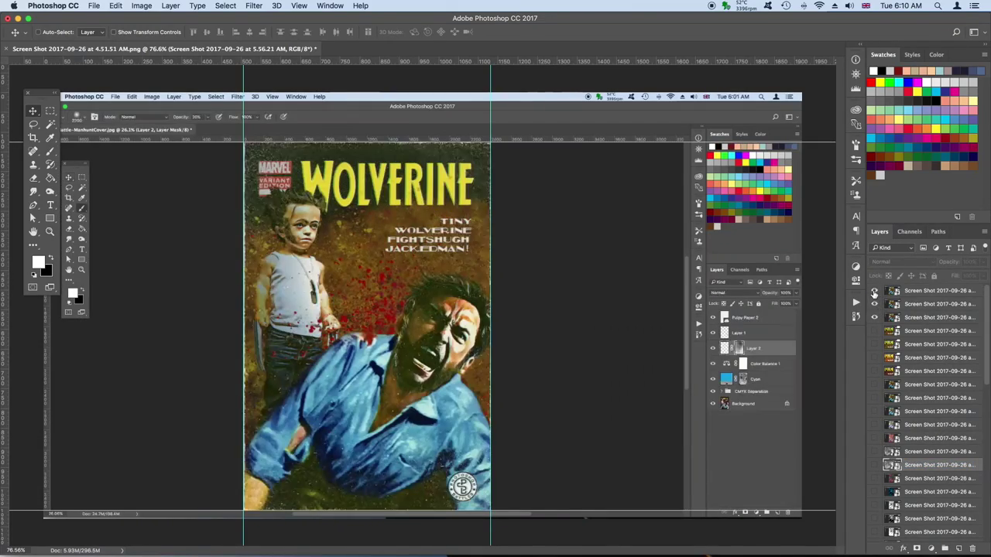
key("c")
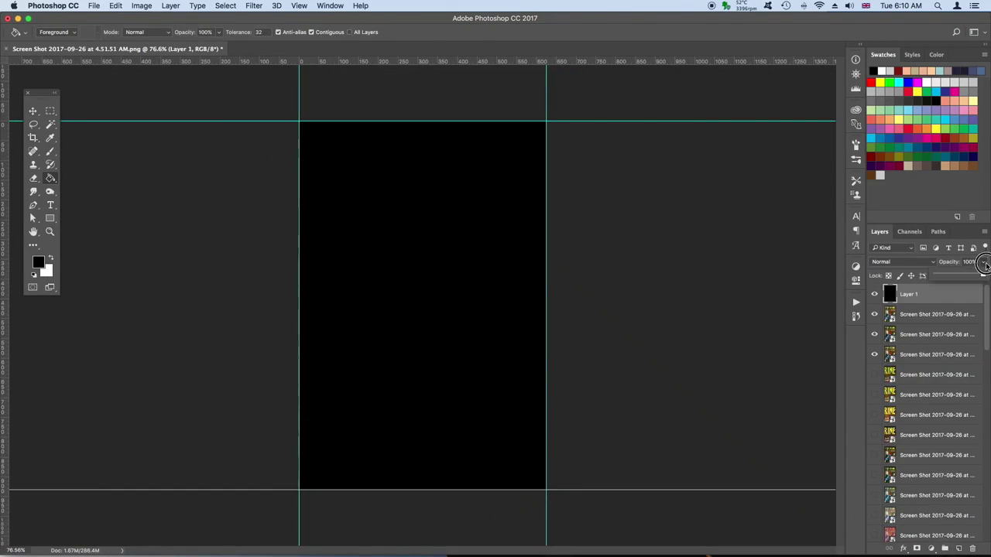
Create a frame animation from all screenshot layers, looping forever.
left_click(328, 5)
left_click(336, 334)
left_click(399, 484)
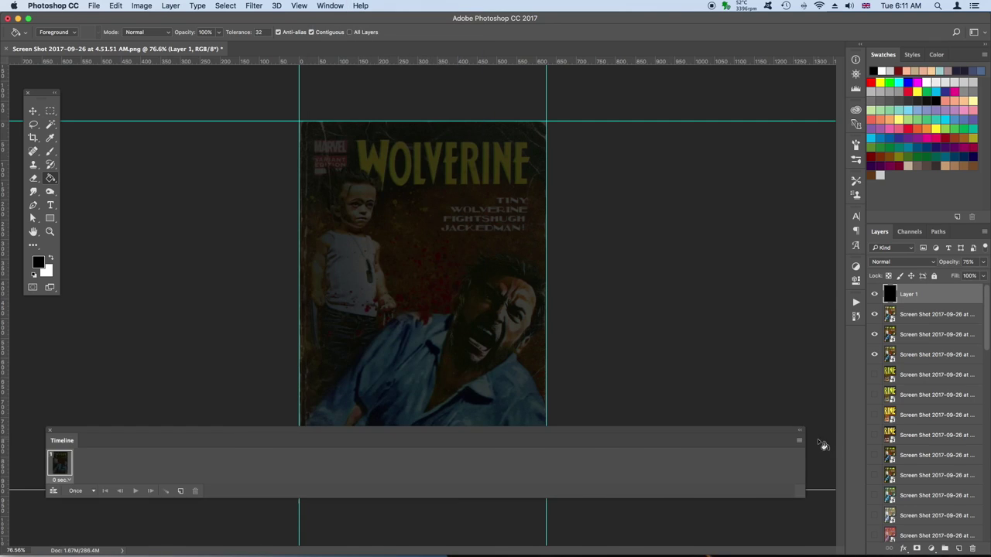
left_click(802, 441)
left_click(828, 442)
left_click(77, 491)
left_click(77, 508)
Move the black frame to the start, tween a fade-in from it, and preview playback.
left_click_drag(283, 494, 559, 475)
left_click(790, 465)
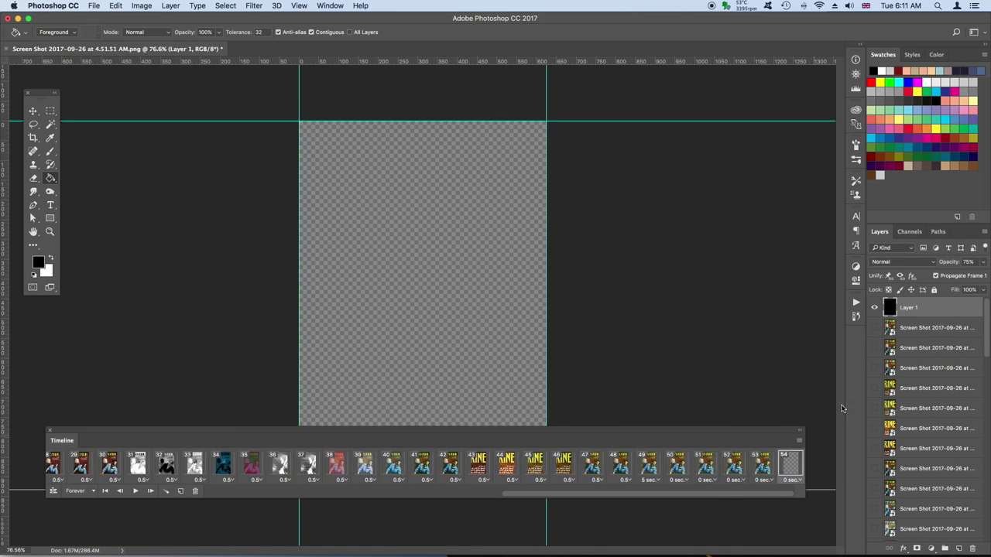
left_click_drag(790, 465, 27, 470)
left_click(166, 490)
key("Return")
key("space")
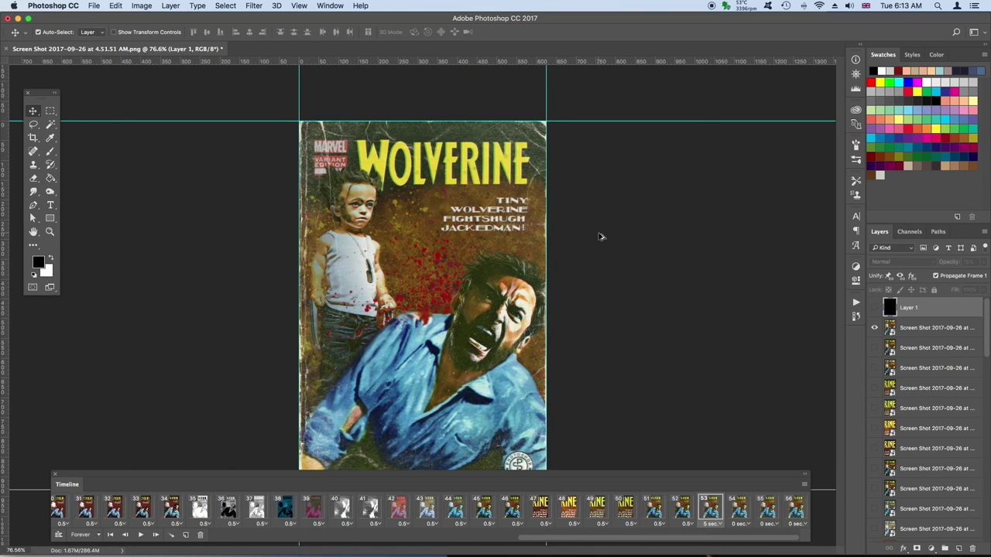
key("ctrl+alt+shift+s")
left_click(604, 113)
Export the animation with a GIF preset as CreationGif.gif.
left_click(605, 179)
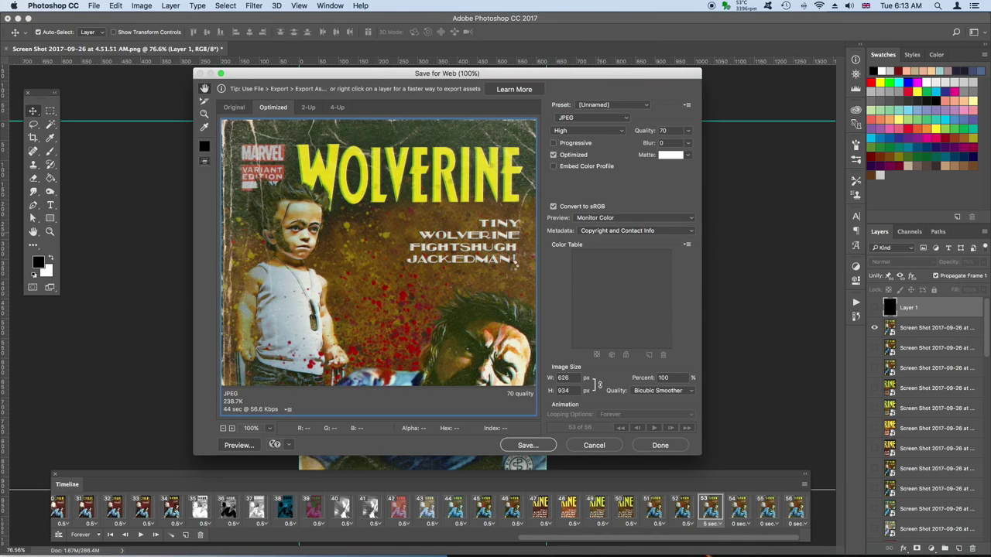
left_click(527, 445)
type("CreationGif.gif")
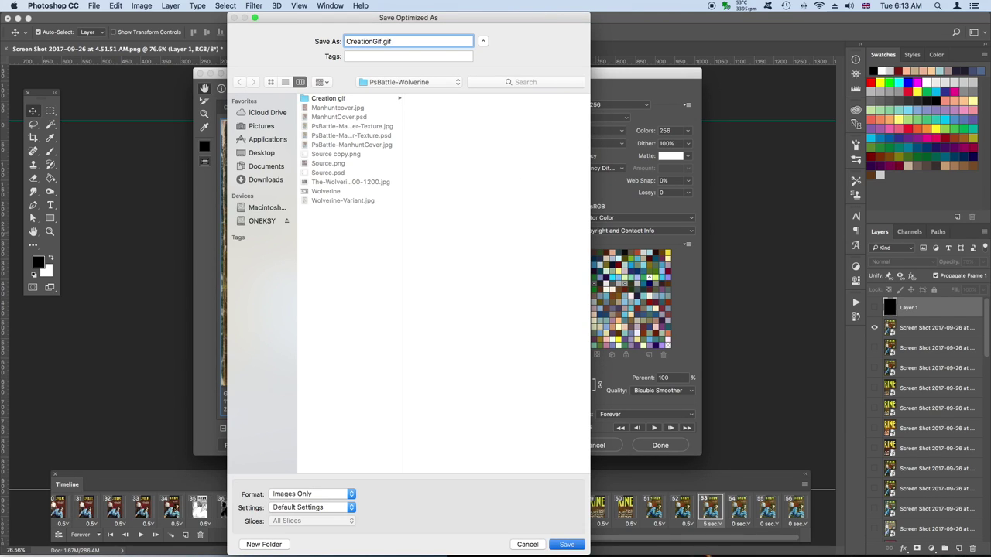
key("Return")
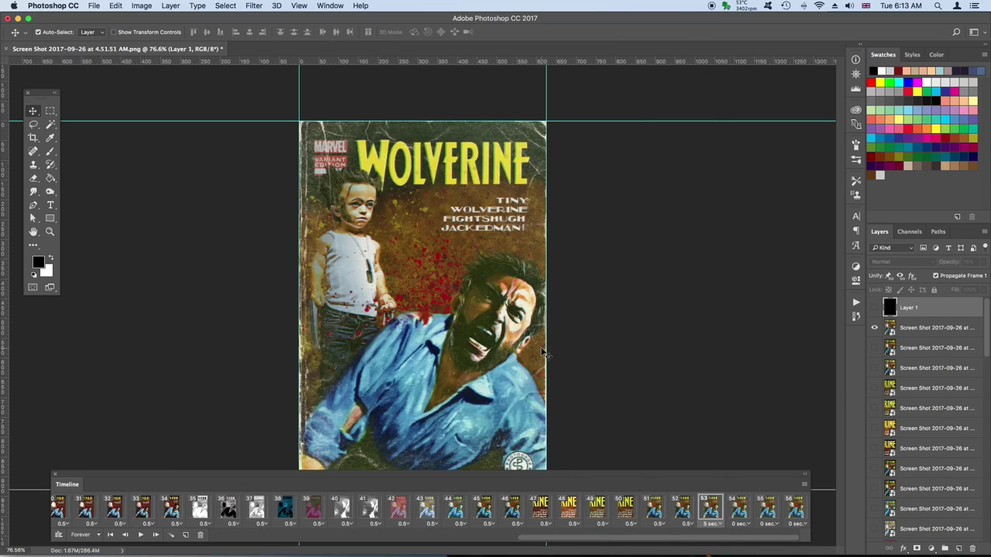